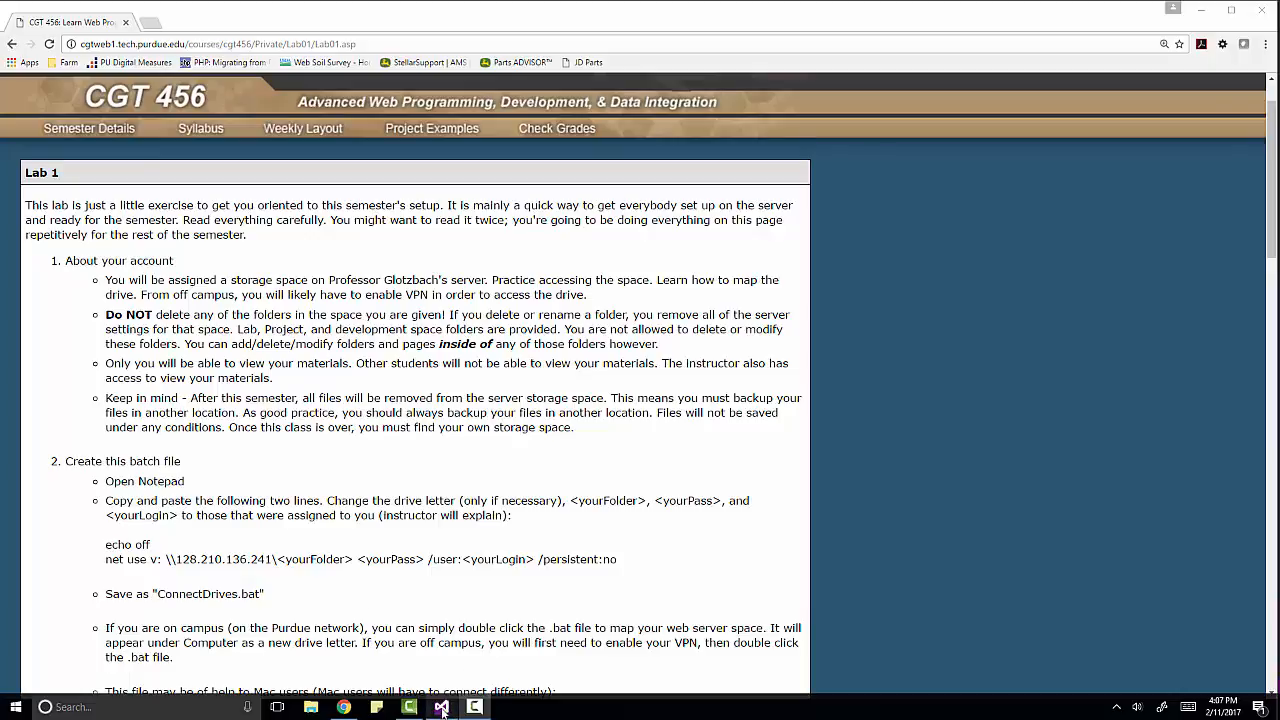
# - Switch from the Lab 1 instructions in Chrome to the empty Visual Studio window
pyautogui.click(442, 707)
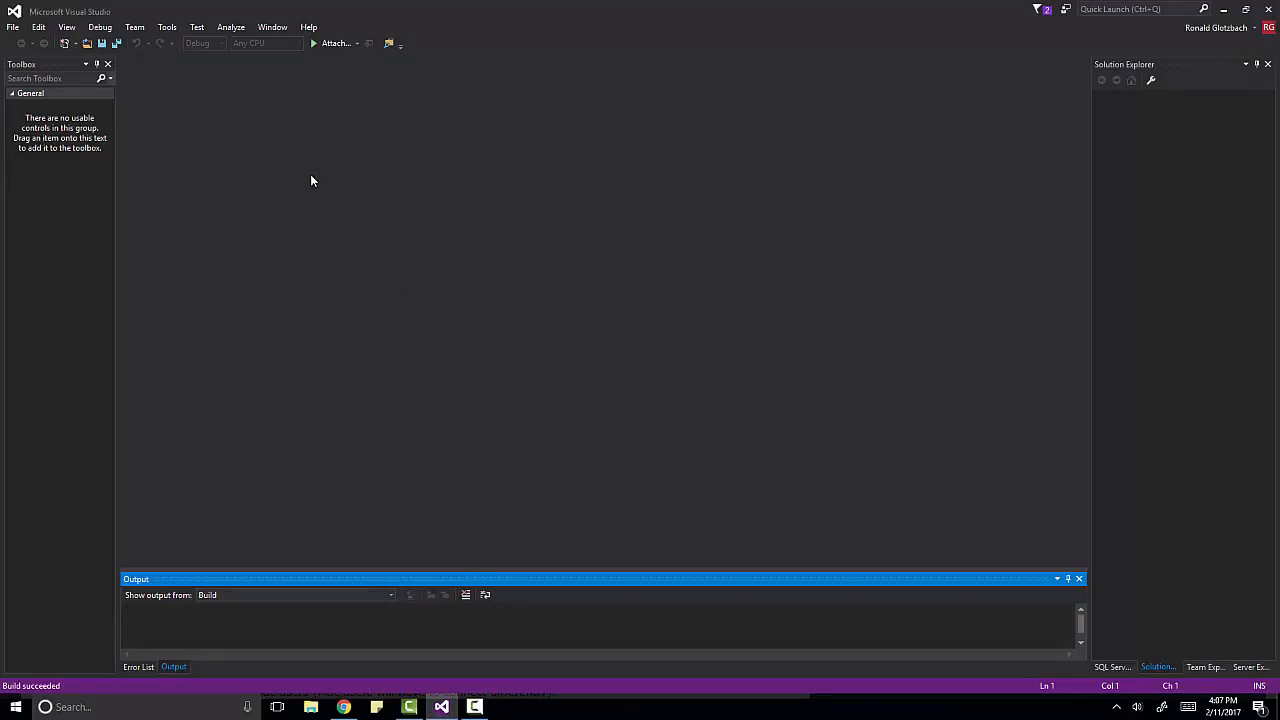
# - Open the Desktop Assign02 folder as a web site
pyautogui.click(13, 27)
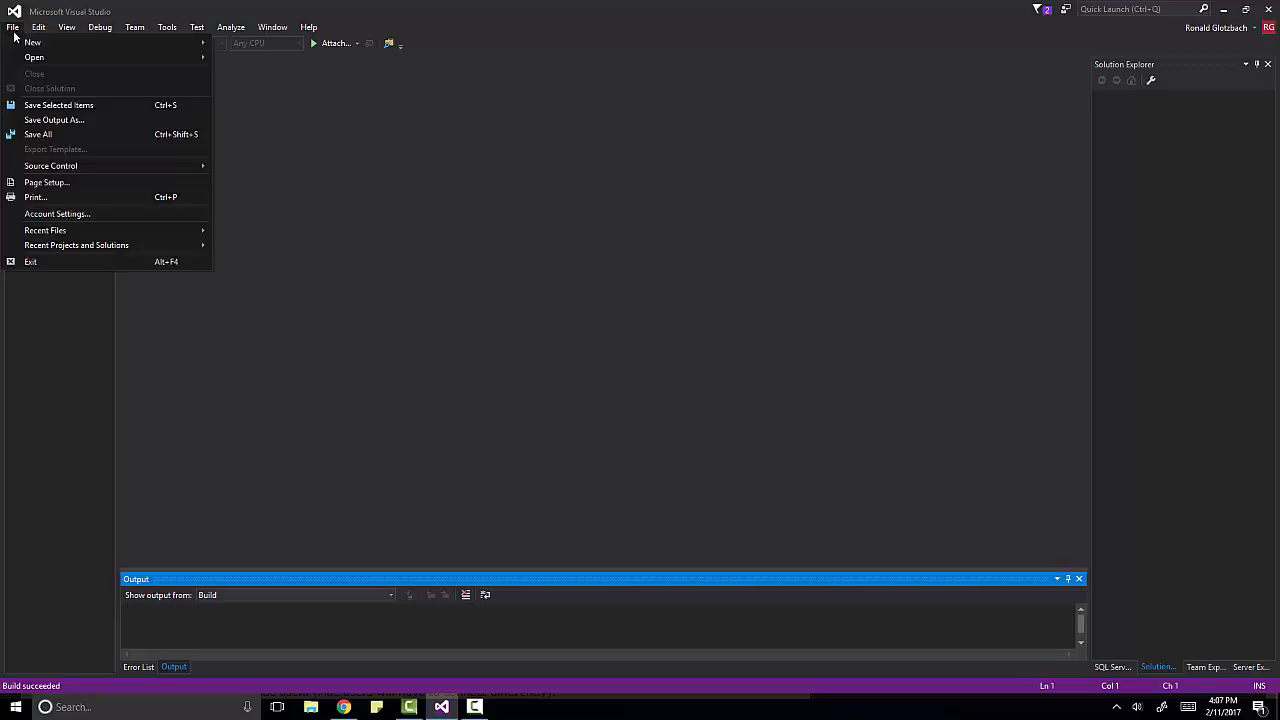
pyautogui.moveTo(143, 59)
pyautogui.click(247, 72)
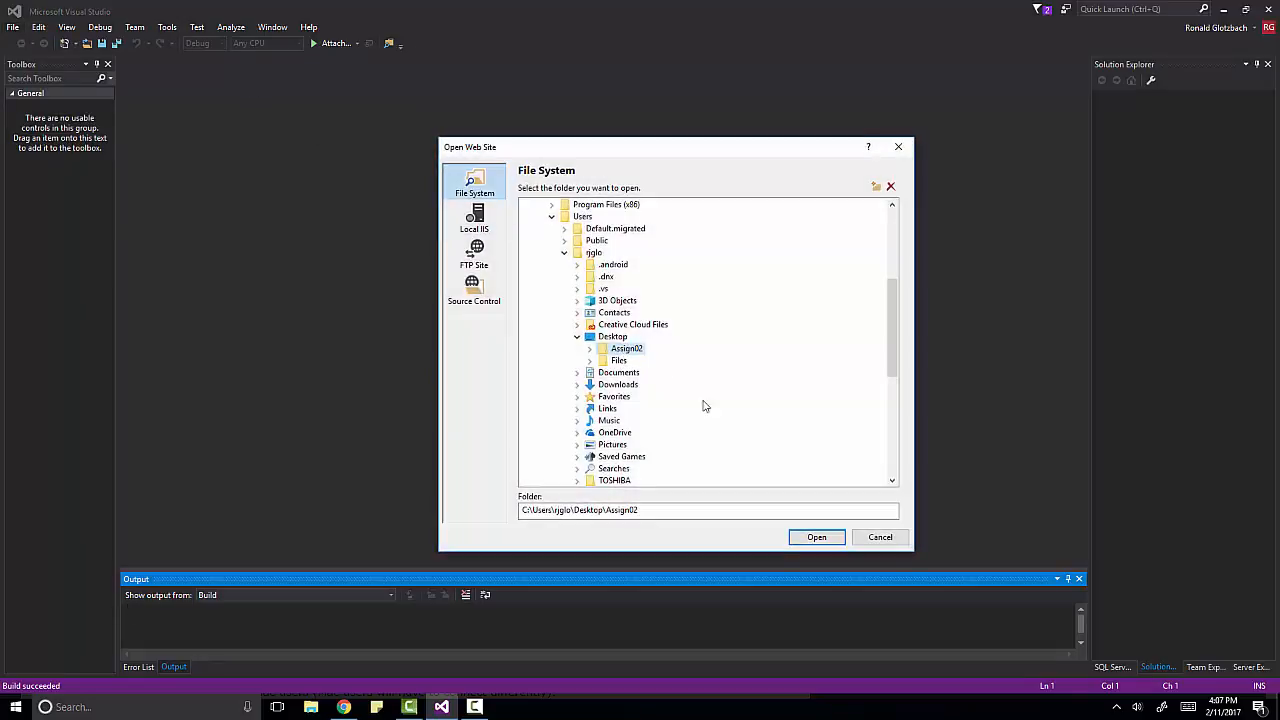
pyautogui.click(822, 538)
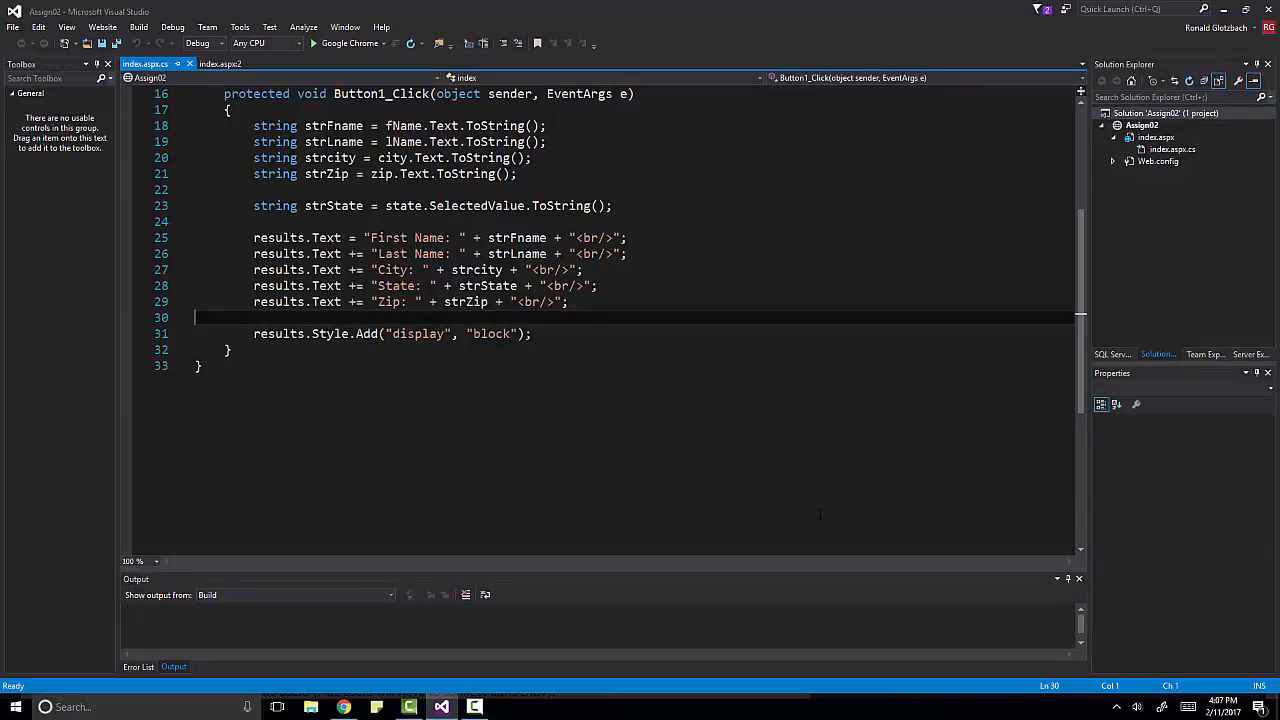
# - Close the duplicate index.aspx2 and index.aspx.cs tabs, then open index.aspx markup
pyautogui.click(214, 64)
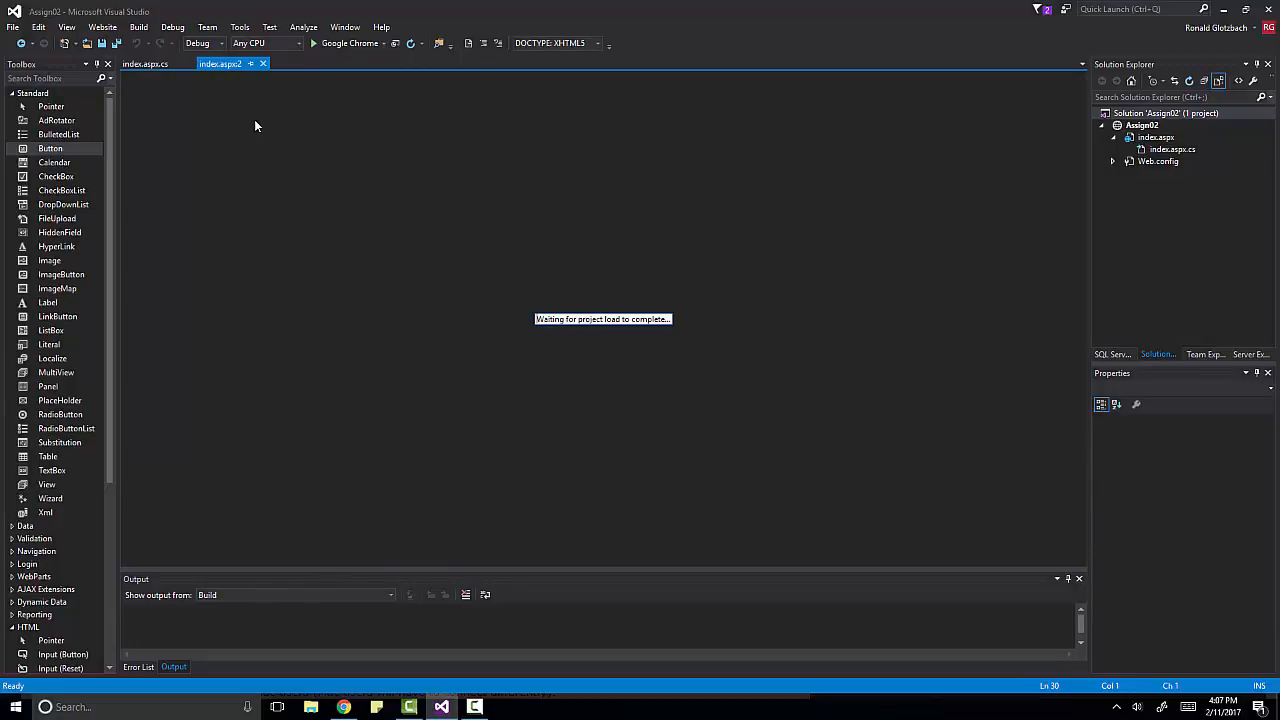
pyautogui.click(263, 64)
pyautogui.click(193, 63)
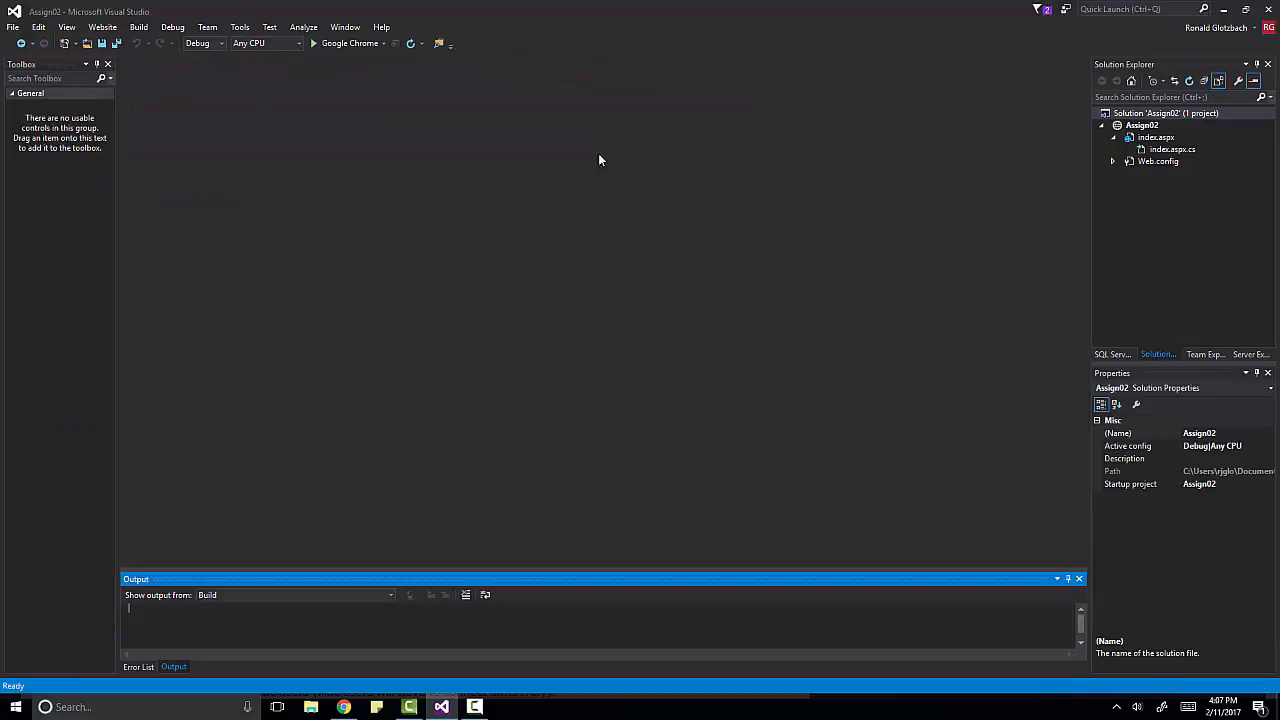
pyautogui.doubleClick(1156, 137)
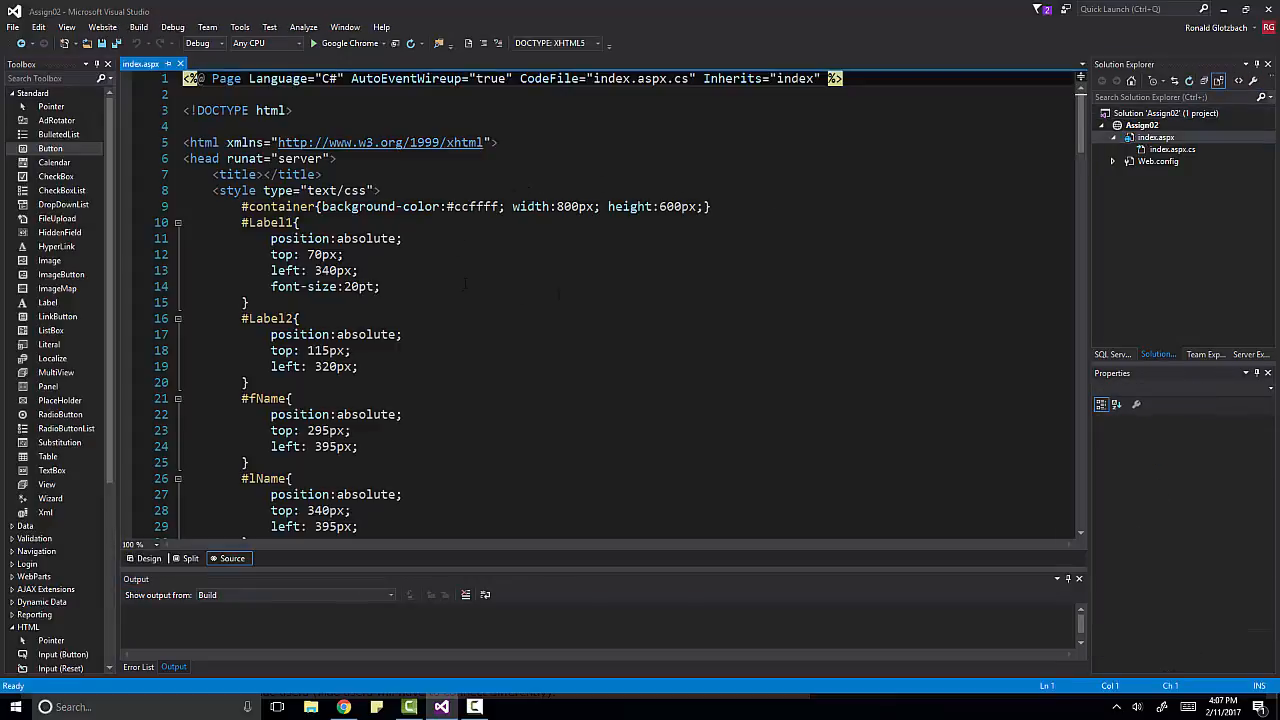
pyautogui.rightClick(1131, 138)
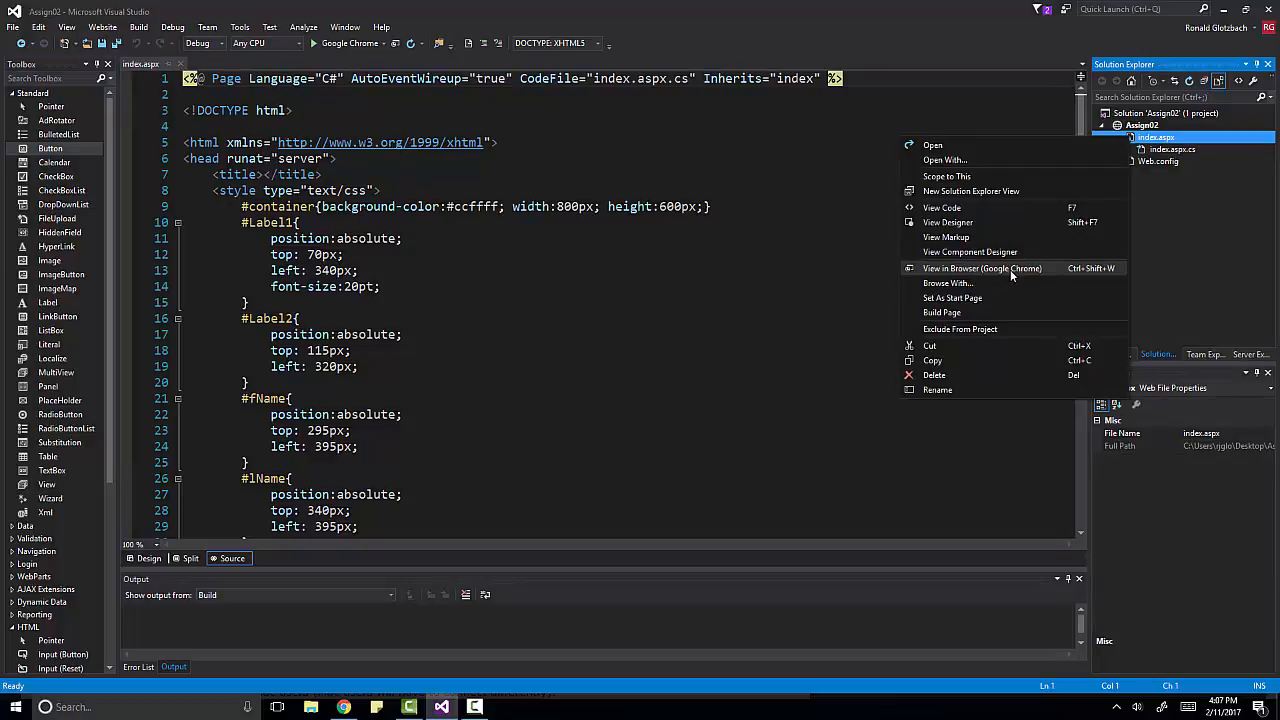
pyautogui.click(976, 268)
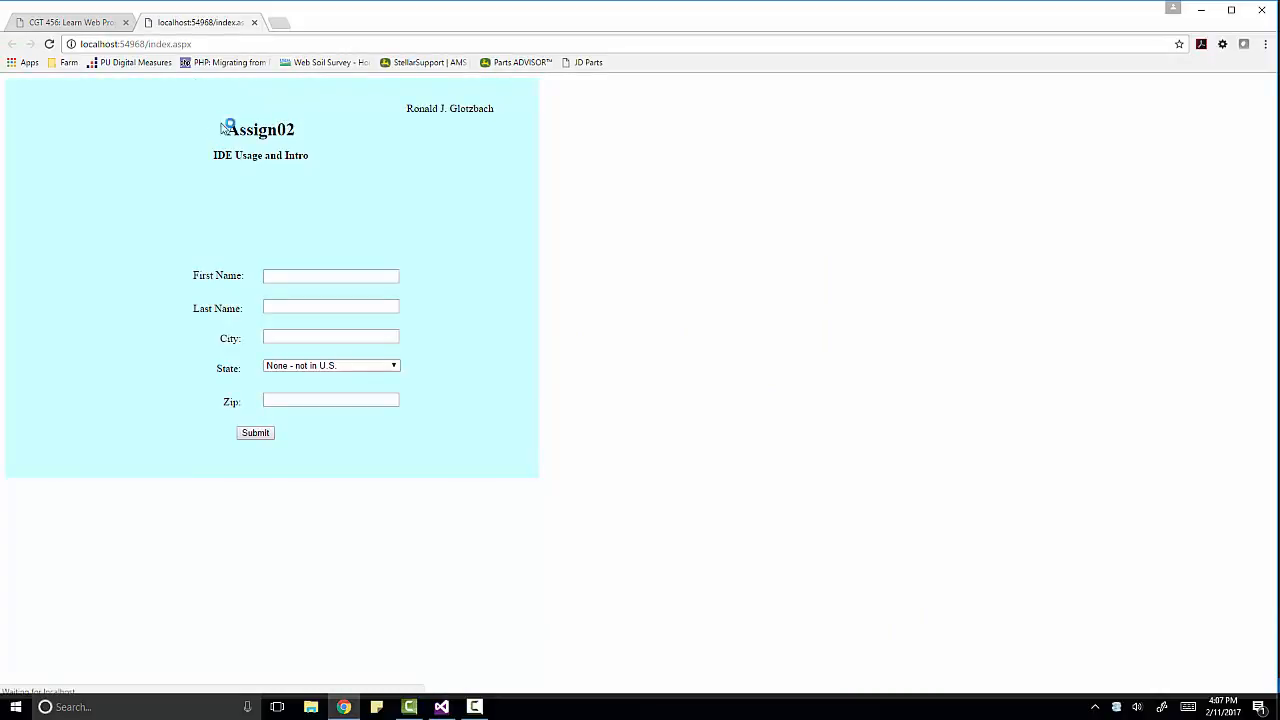
pyautogui.click(254, 22)
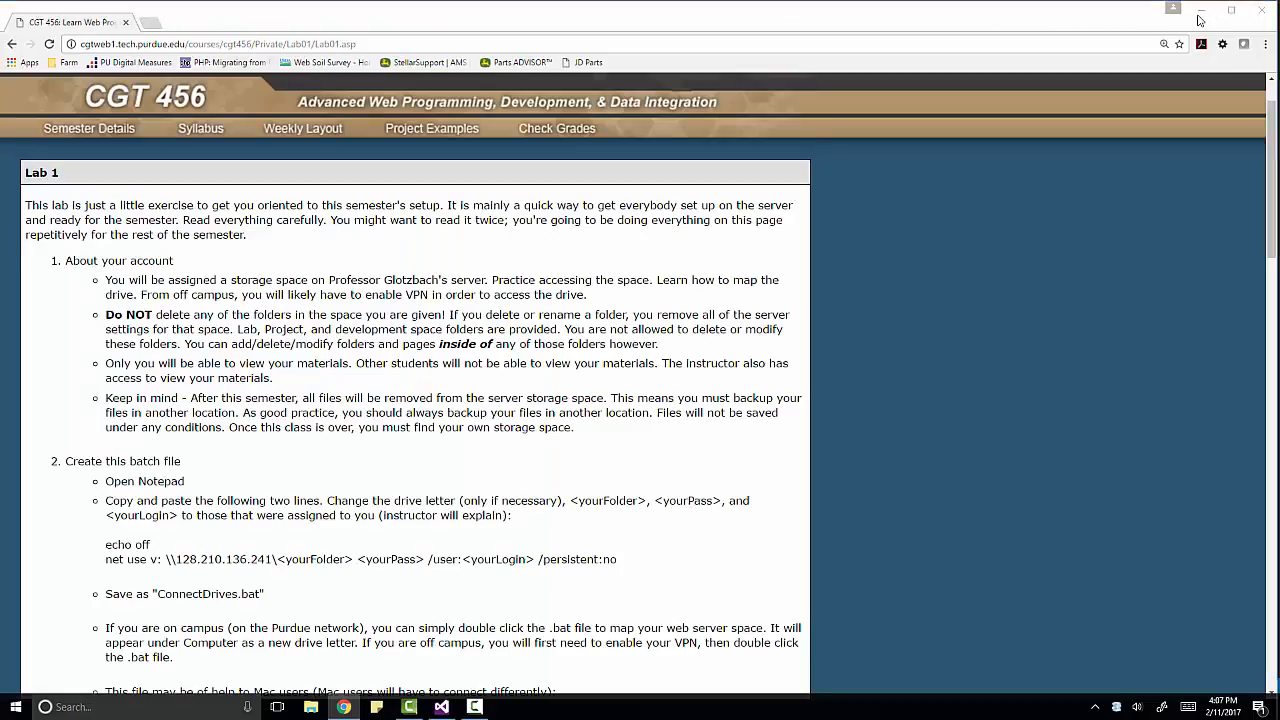
pyautogui.click(1197, 14)
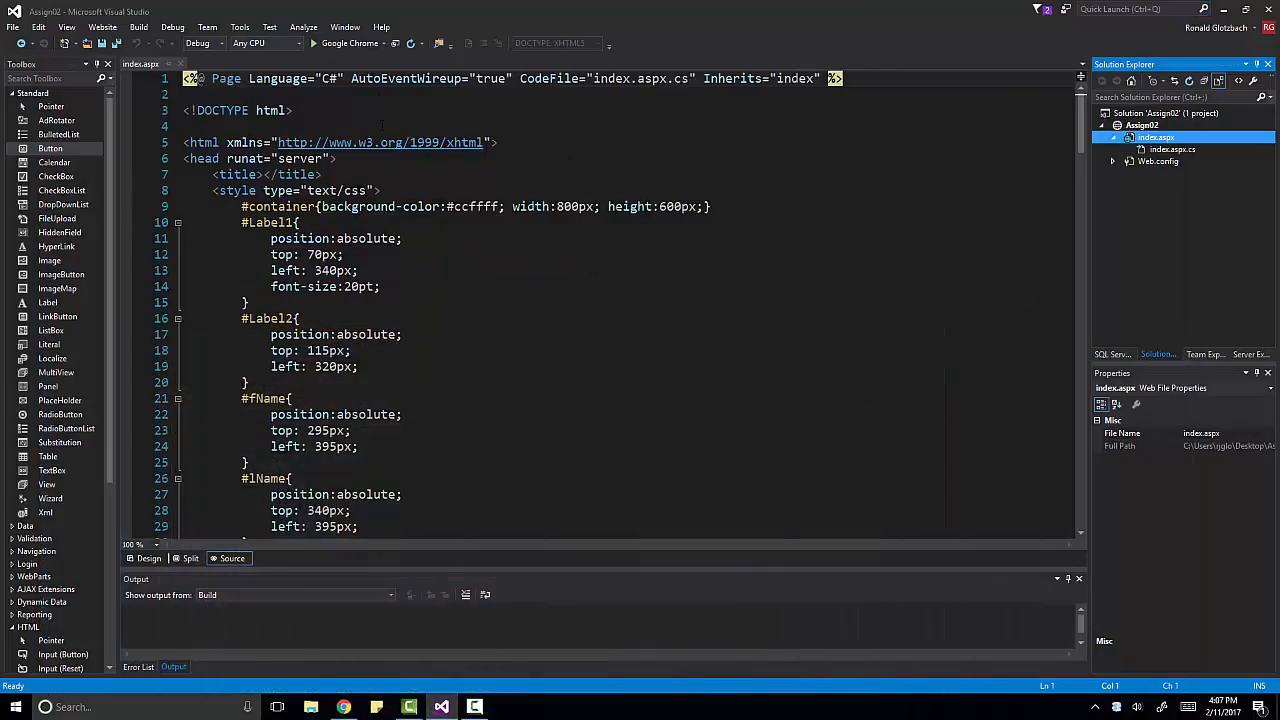
pyautogui.click(384, 47)
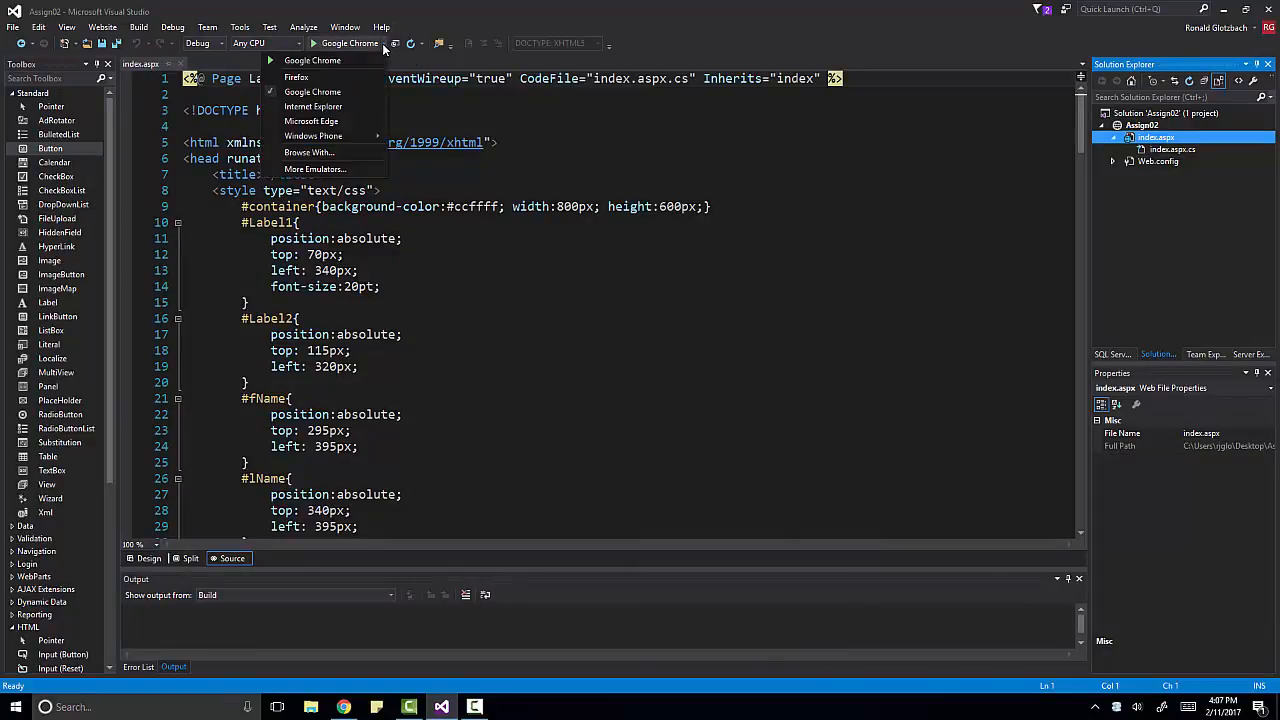
pyautogui.click(328, 93)
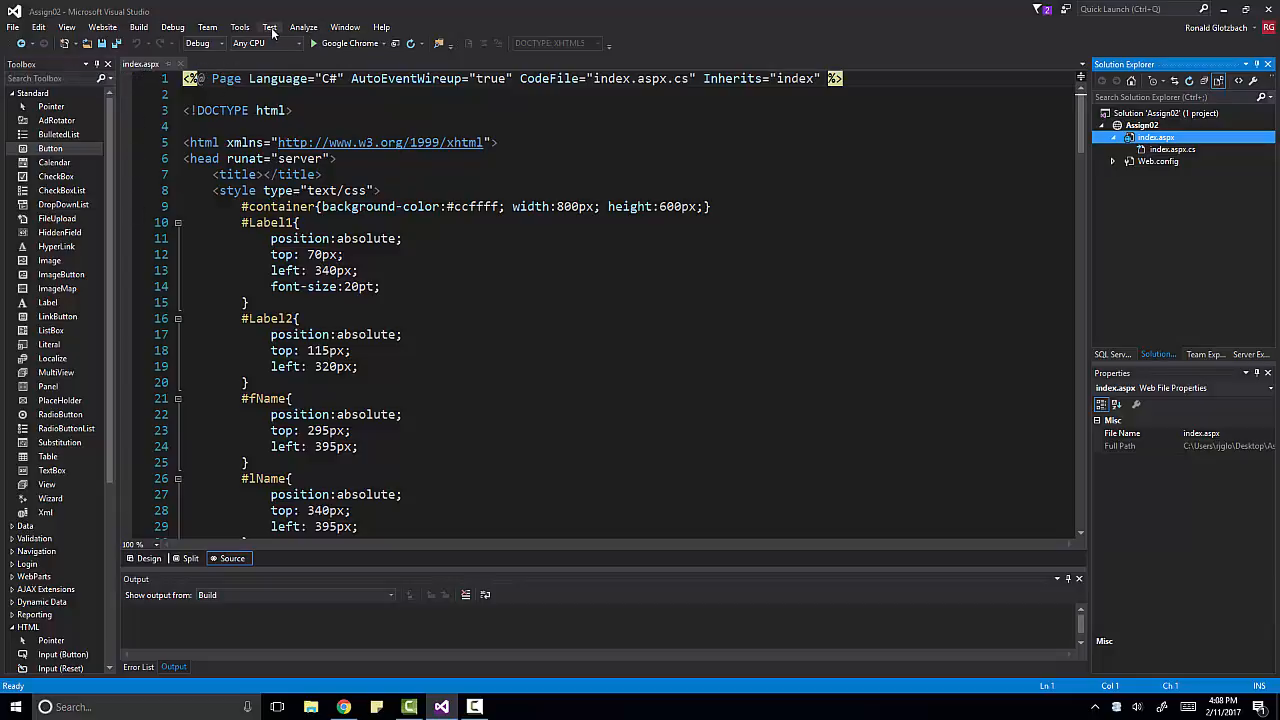
pyautogui.click(240, 27)
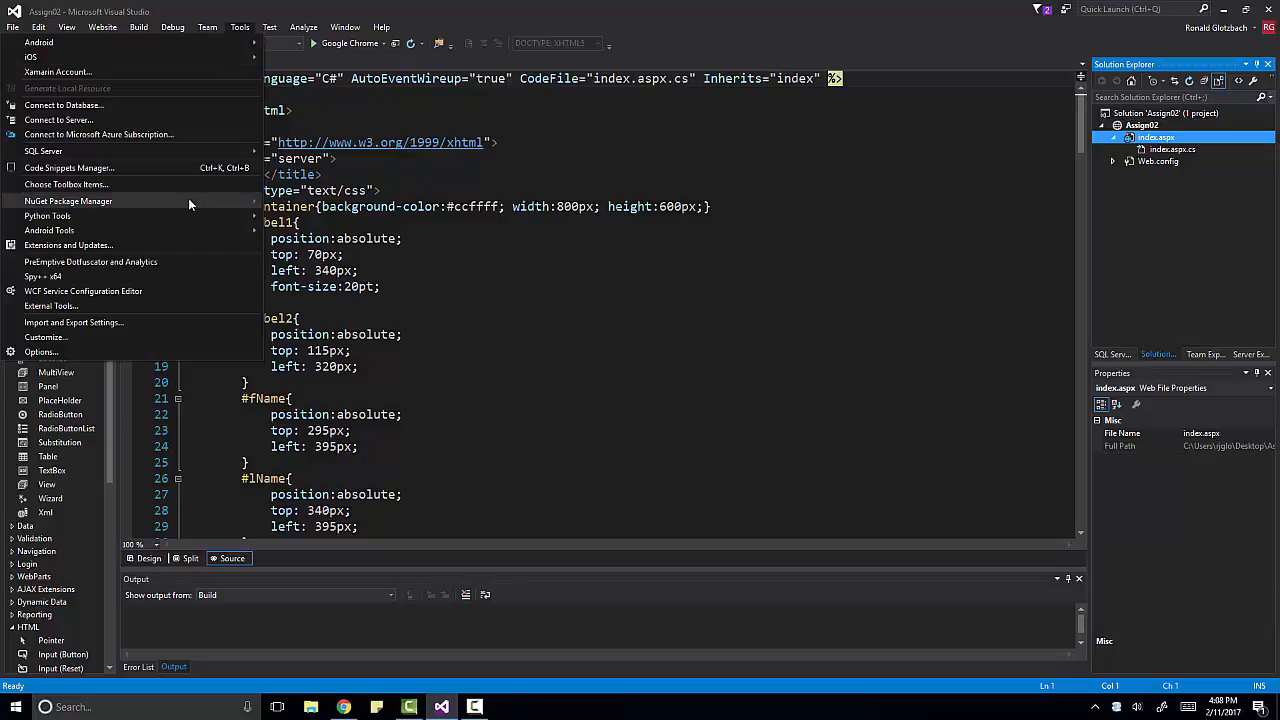
pyautogui.click(160, 351)
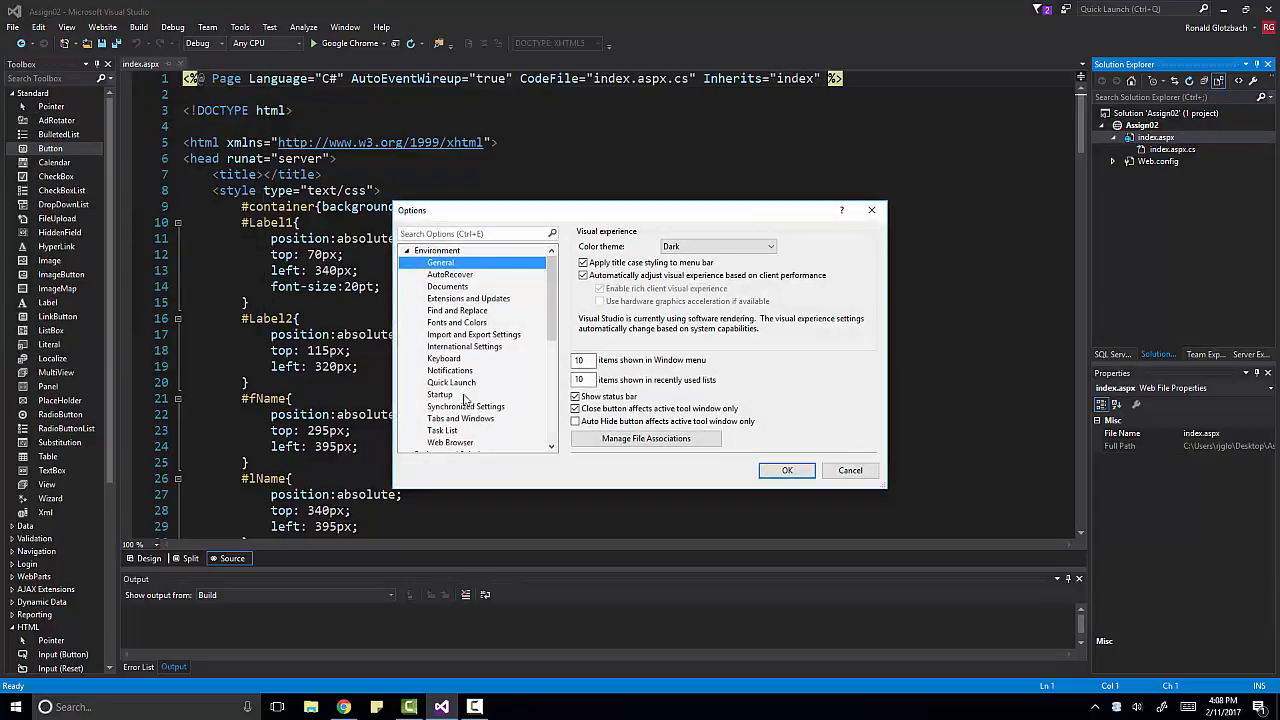
pyautogui.click(456, 443)
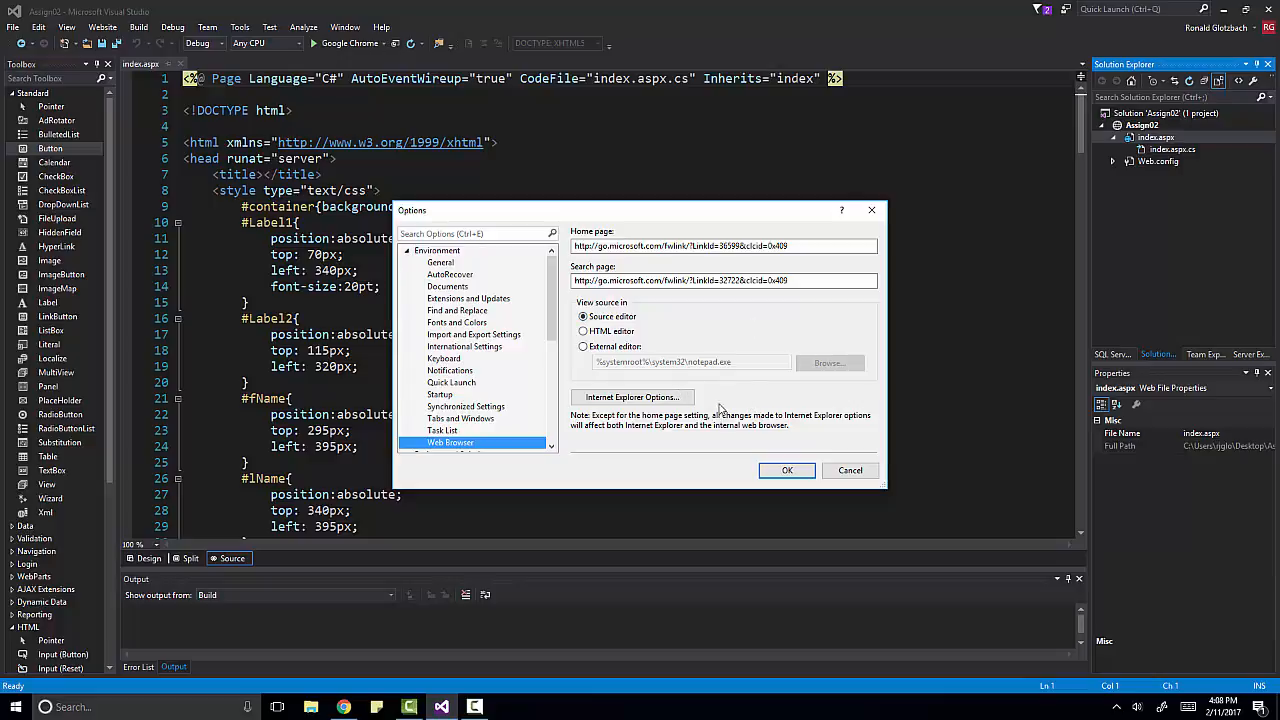
pyautogui.click(797, 474)
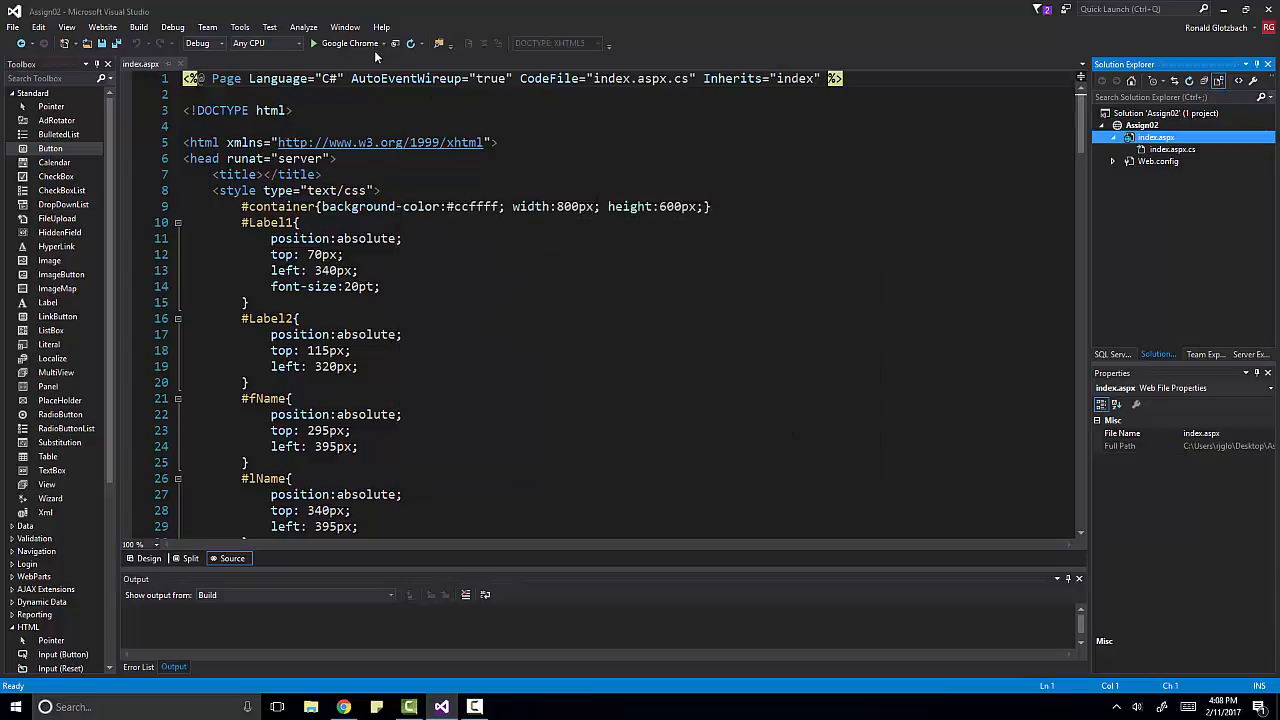
# - Keep Google Chrome as the run browser and view index.aspx in it
pyautogui.click(384, 44)
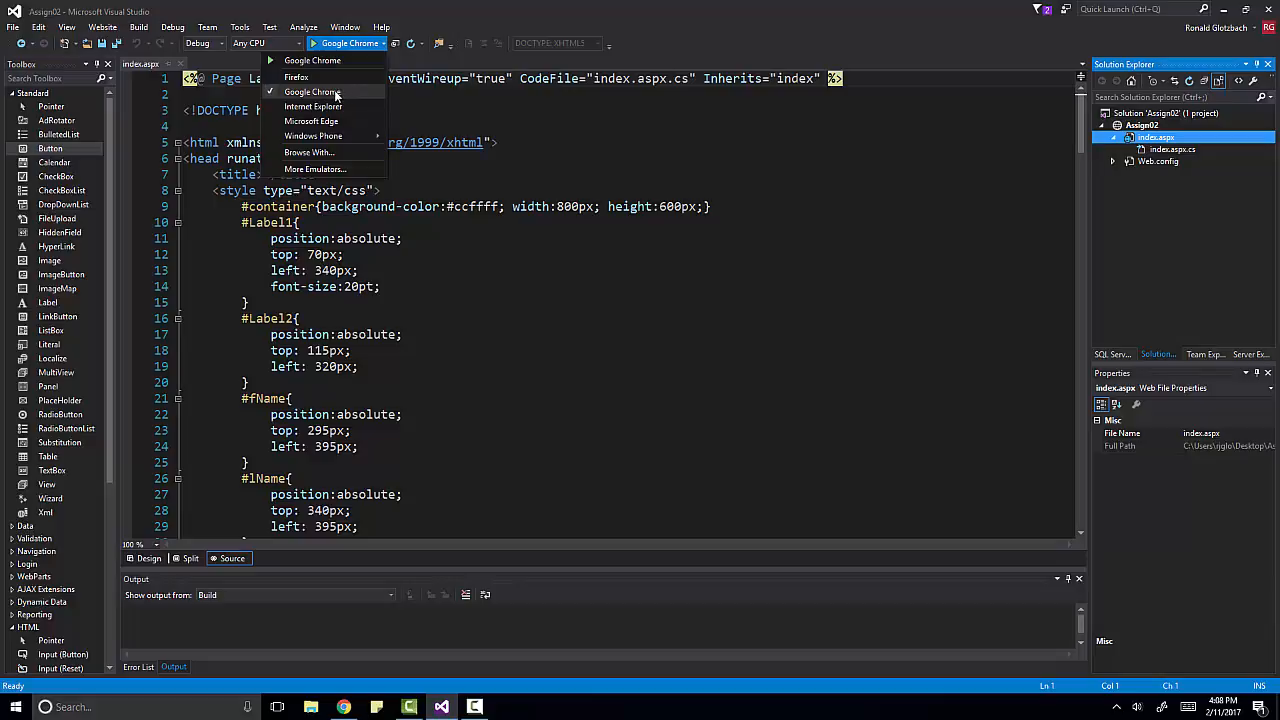
pyautogui.click(336, 94)
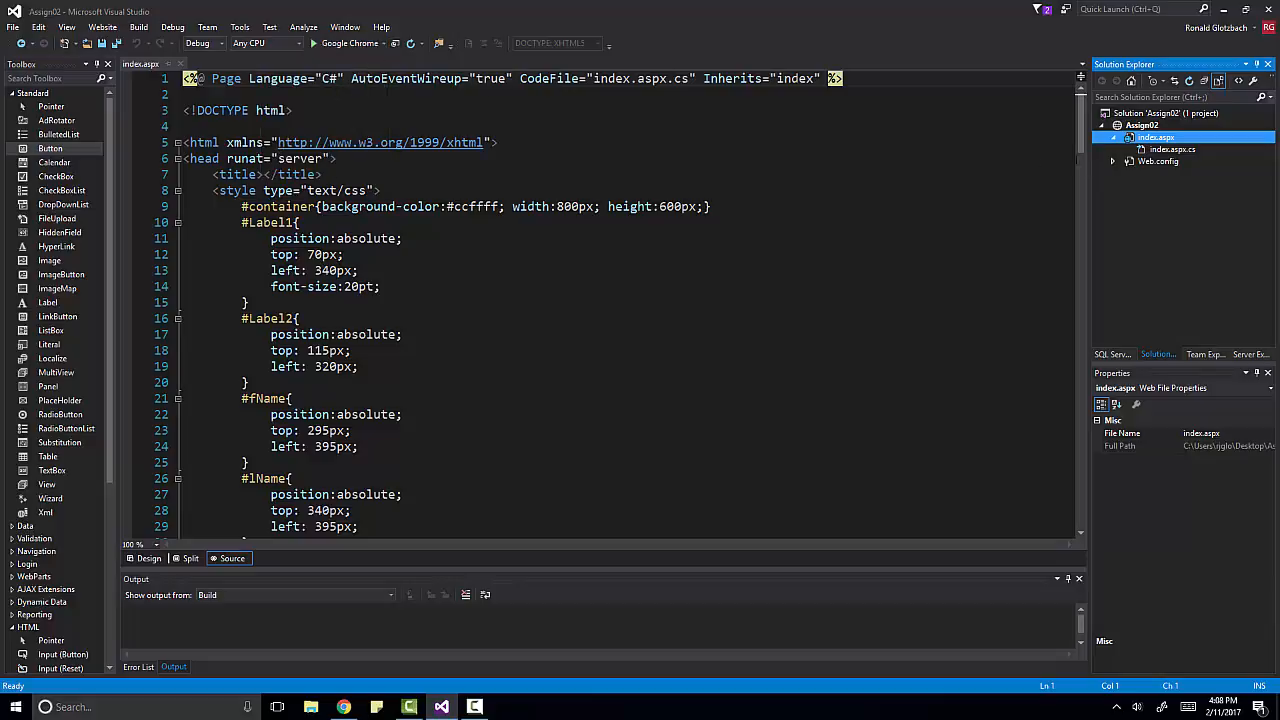
pyautogui.rightClick(1138, 143)
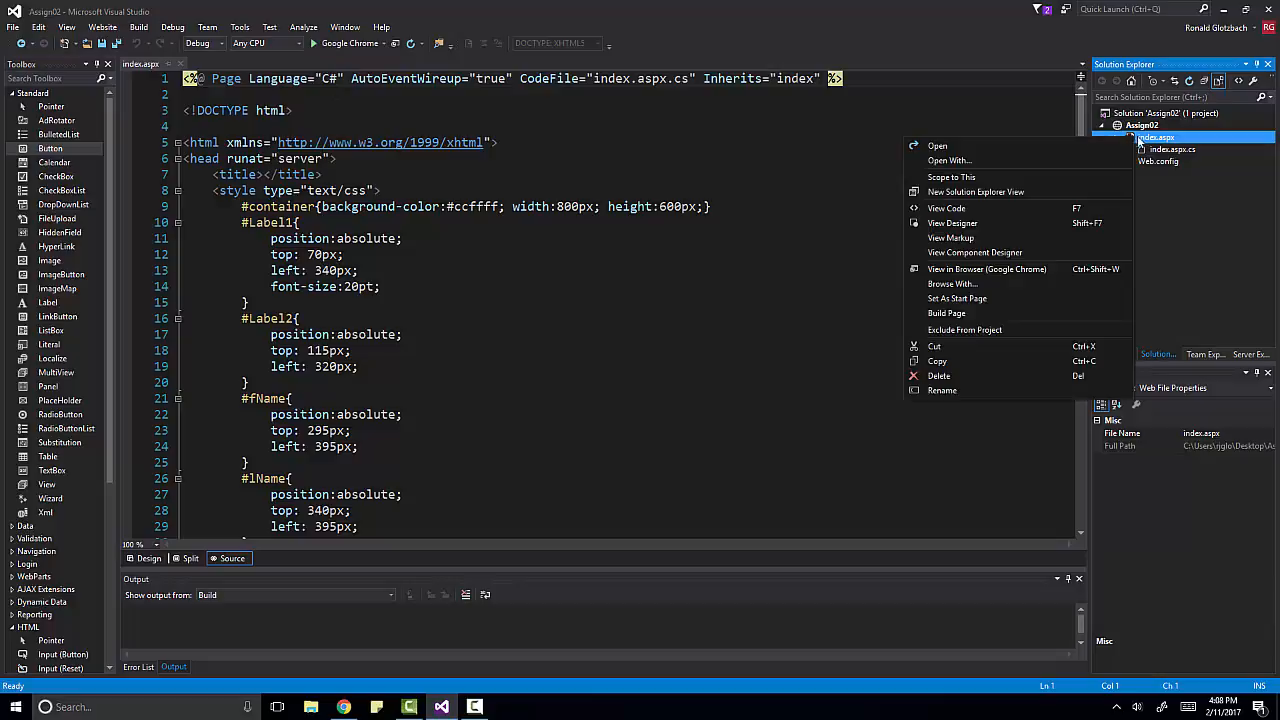
pyautogui.click(1025, 268)
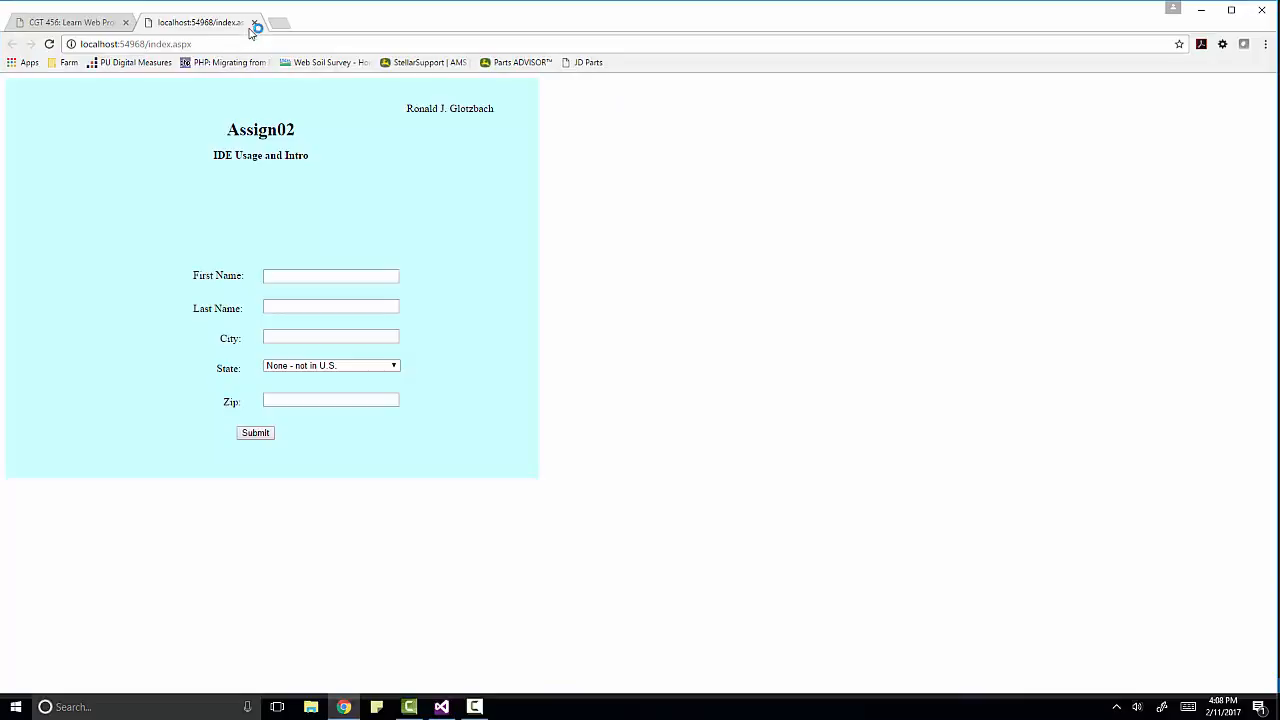
# - Close the localhost preview tab and minimize both Chrome and Visual Studio
pyautogui.click(254, 23)
pyautogui.click(1201, 10)
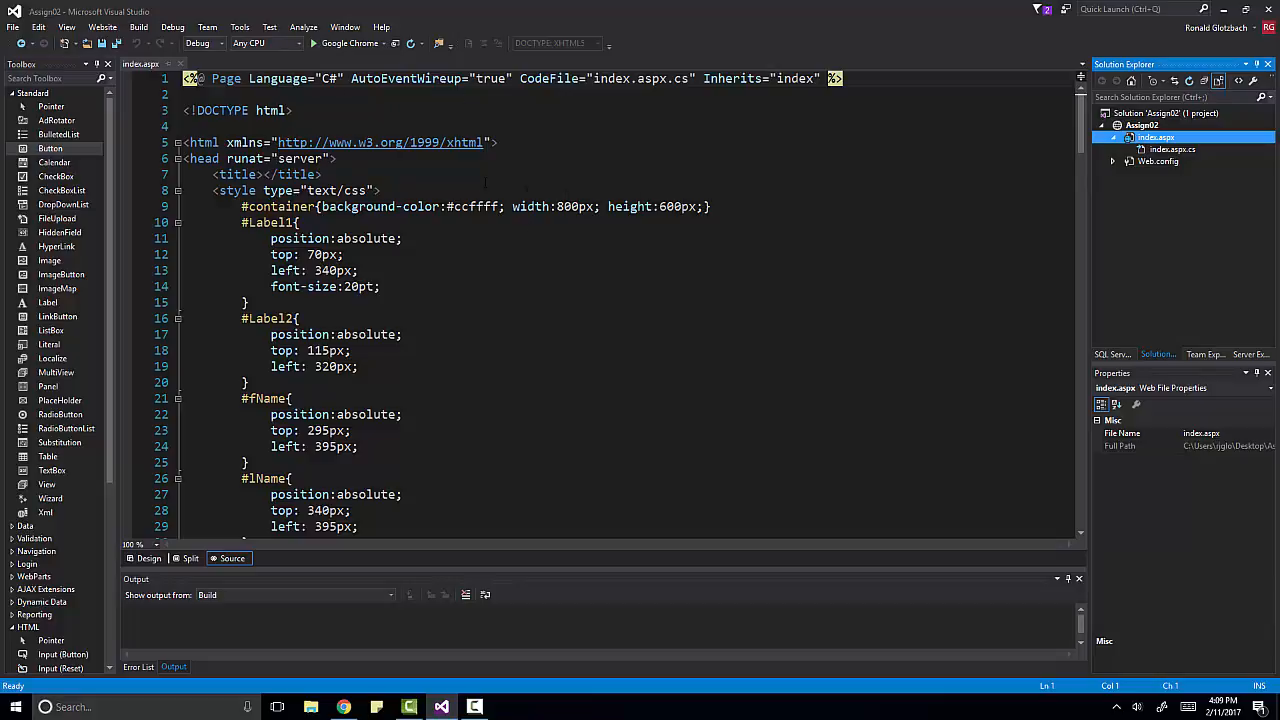
pyautogui.click(1216, 10)
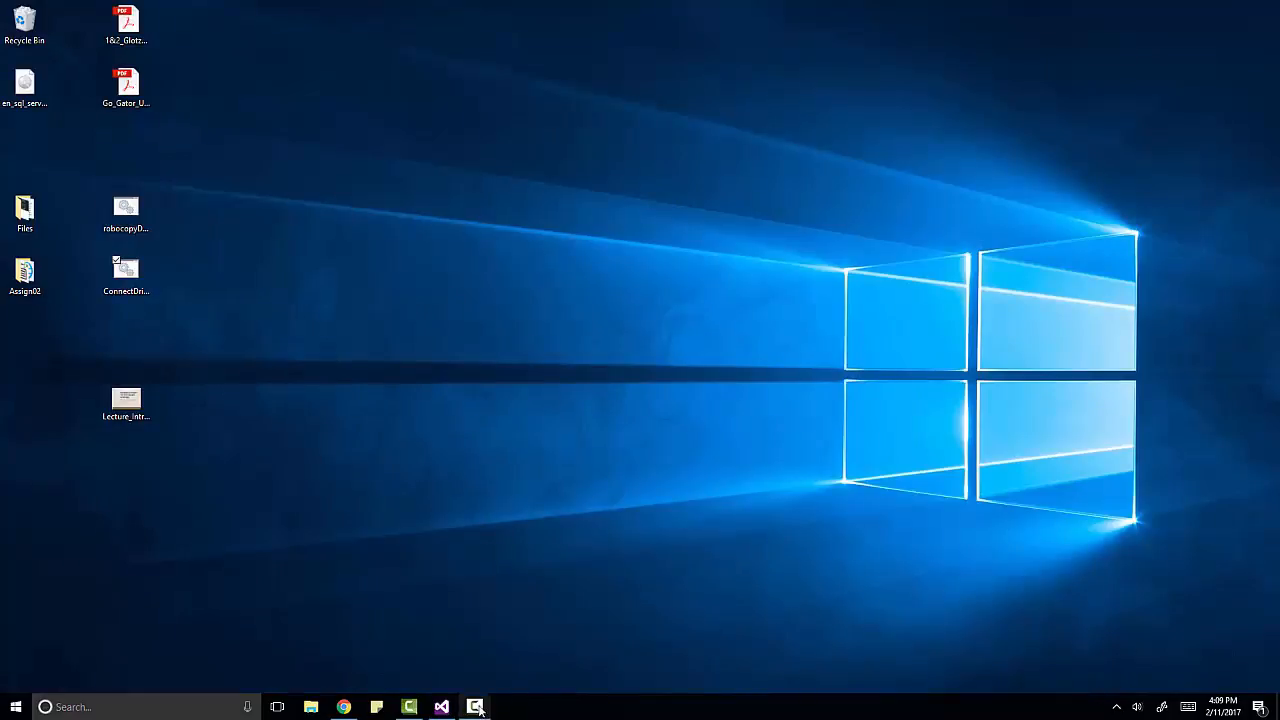
# - Open the Purdue VPN settings from the taskbar network connections list
pyautogui.click(476, 707)
pyautogui.click(797, 663)
pyautogui.click(1116, 706)
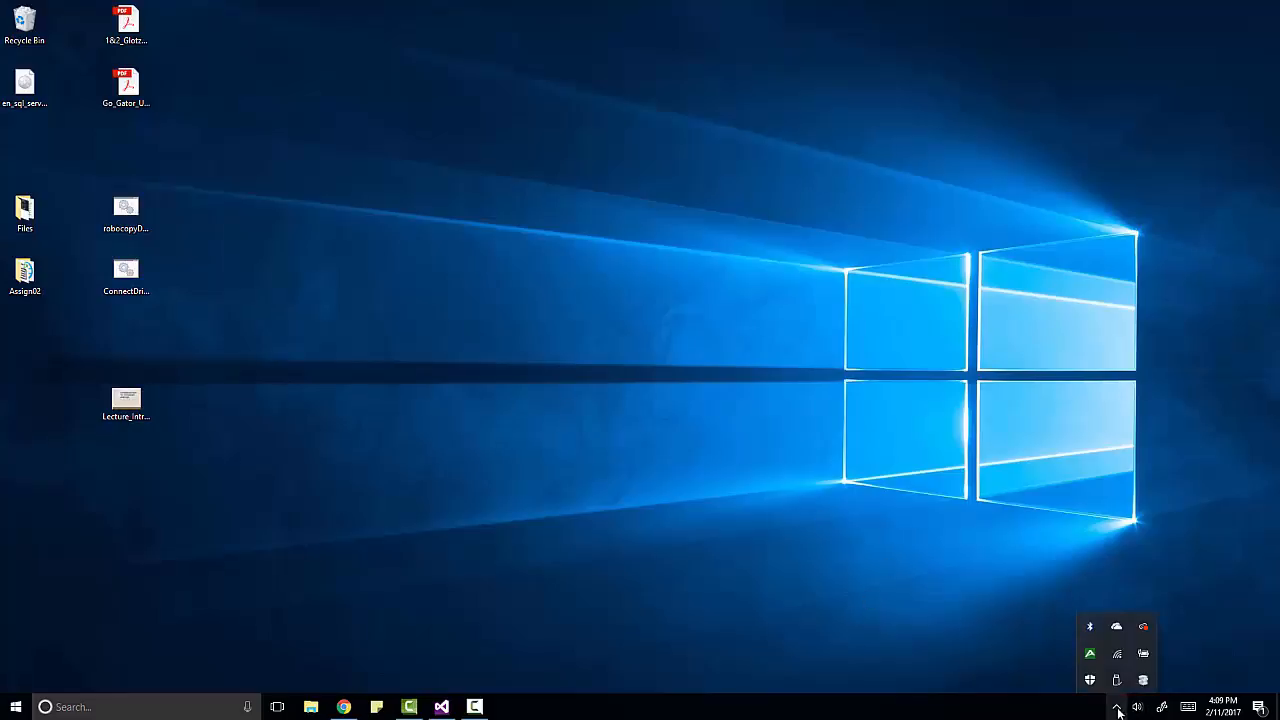
pyautogui.click(1120, 657)
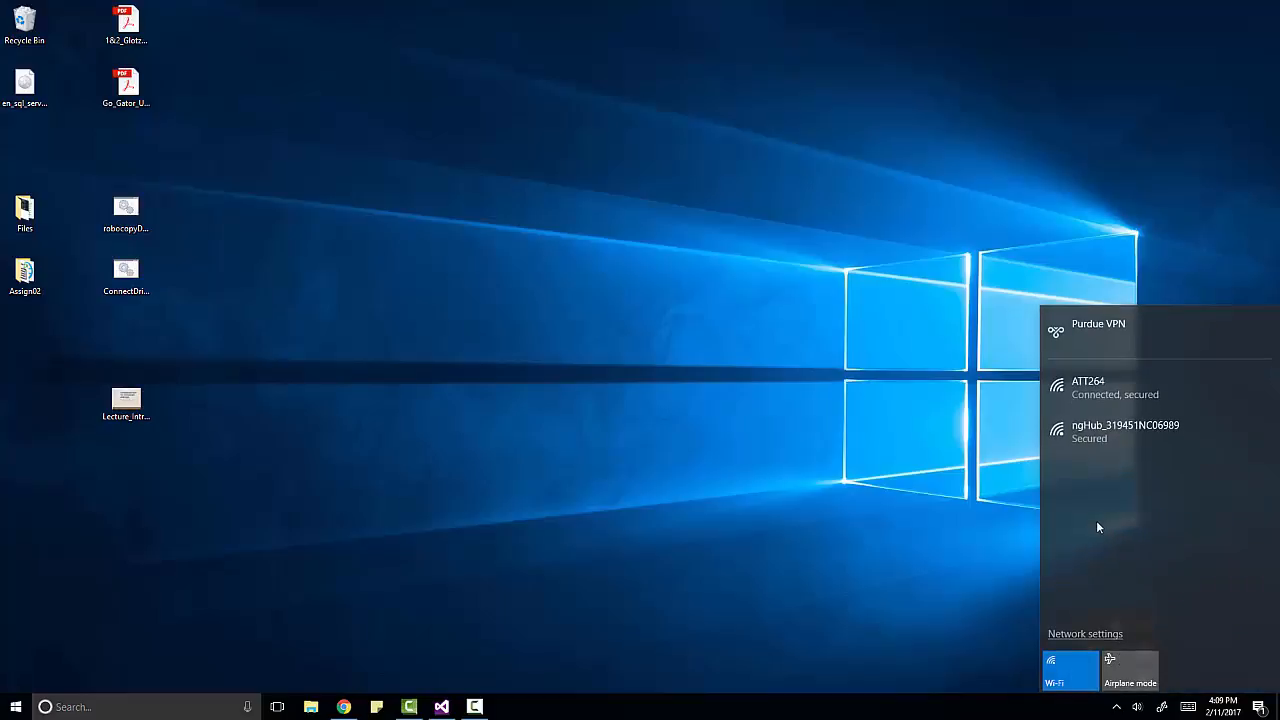
pyautogui.click(1075, 340)
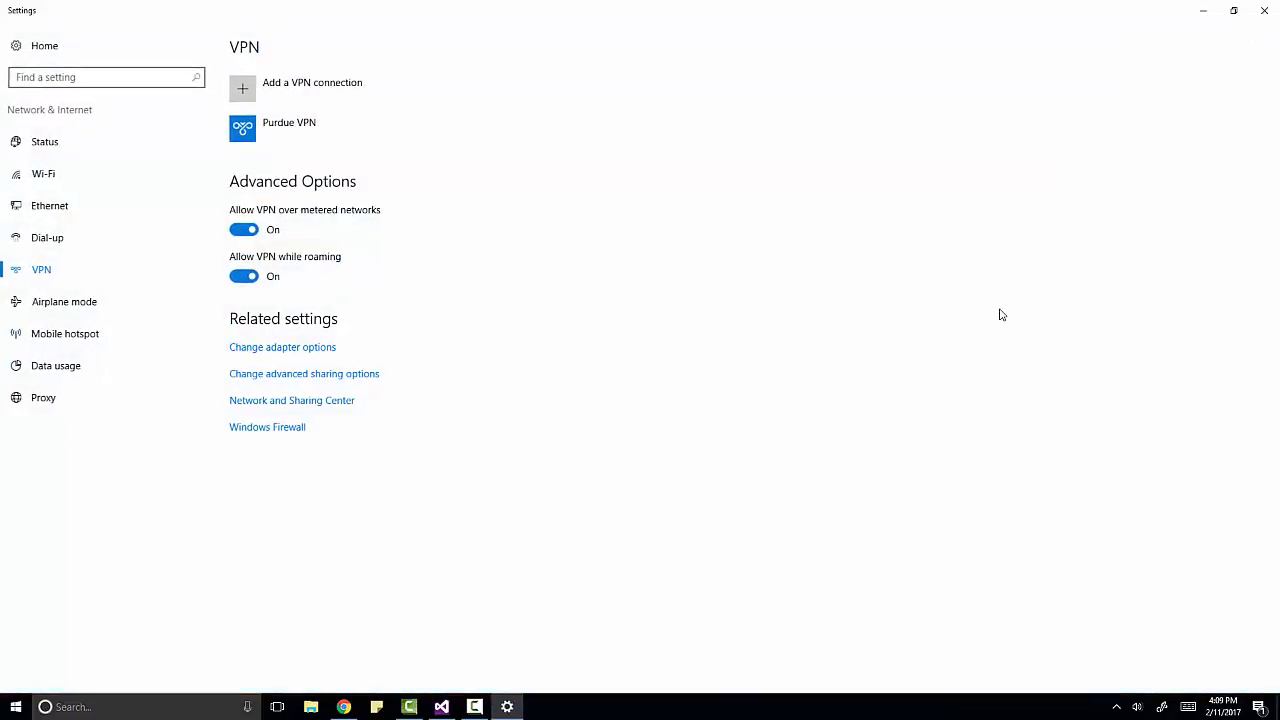
# - Connect to the Purdue VPN, disconnect again, and close Settings
pyautogui.click(268, 132)
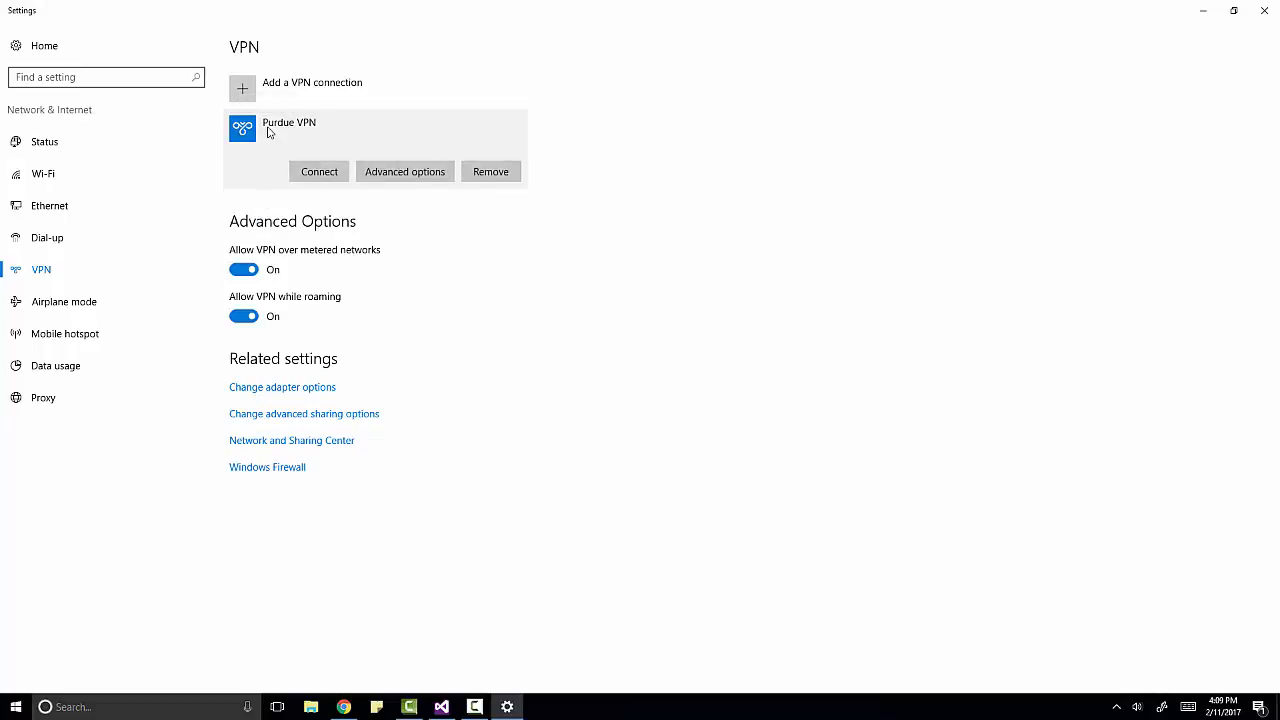
pyautogui.click(315, 172)
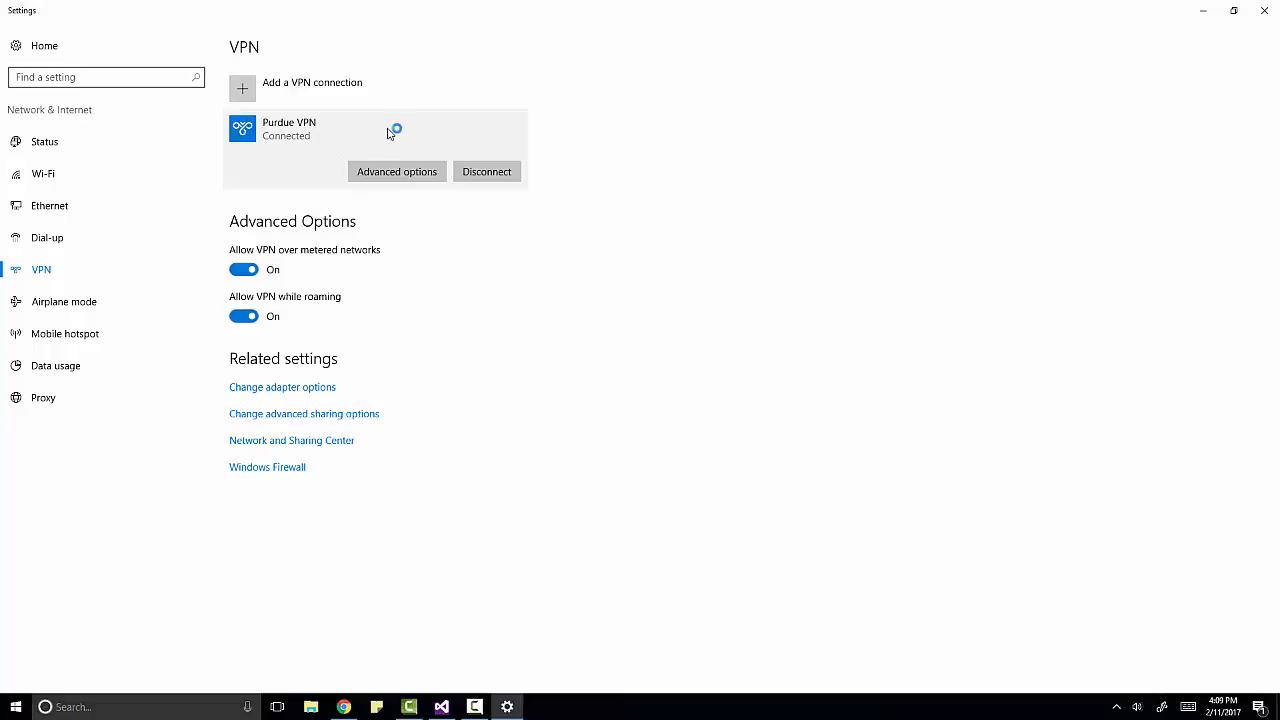
pyautogui.click(484, 173)
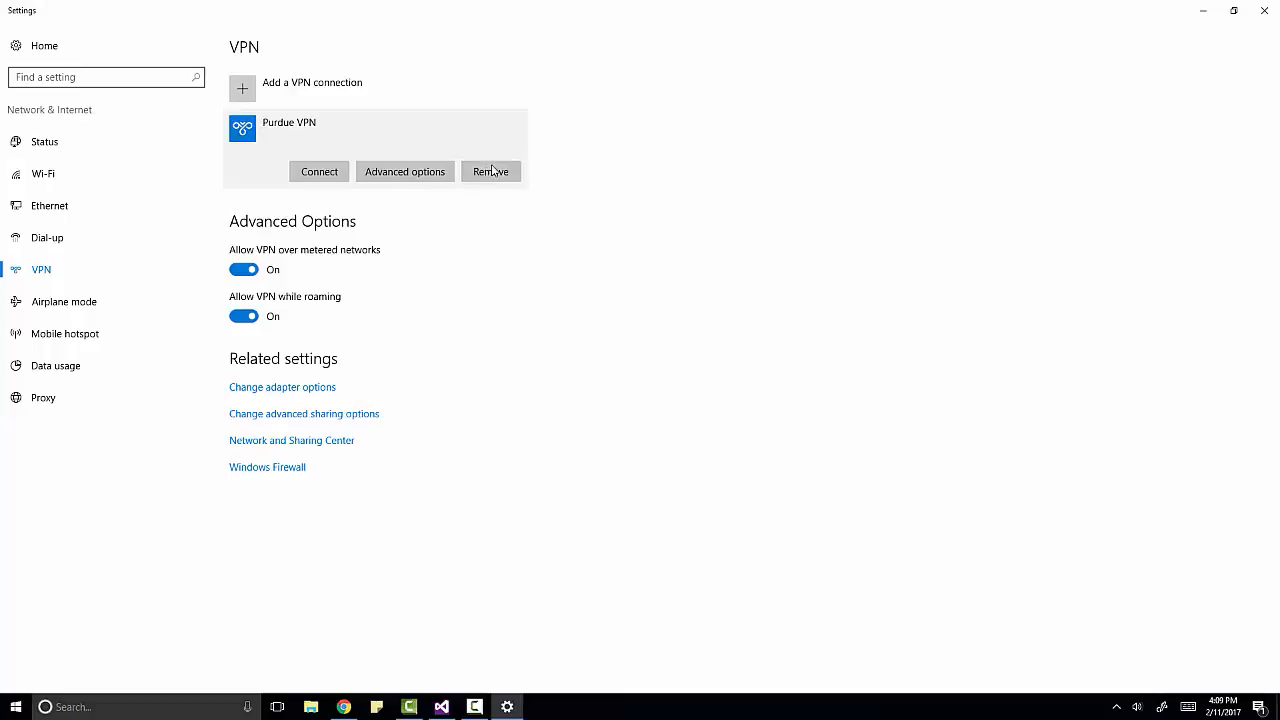
pyautogui.click(1264, 10)
pyautogui.click(1116, 706)
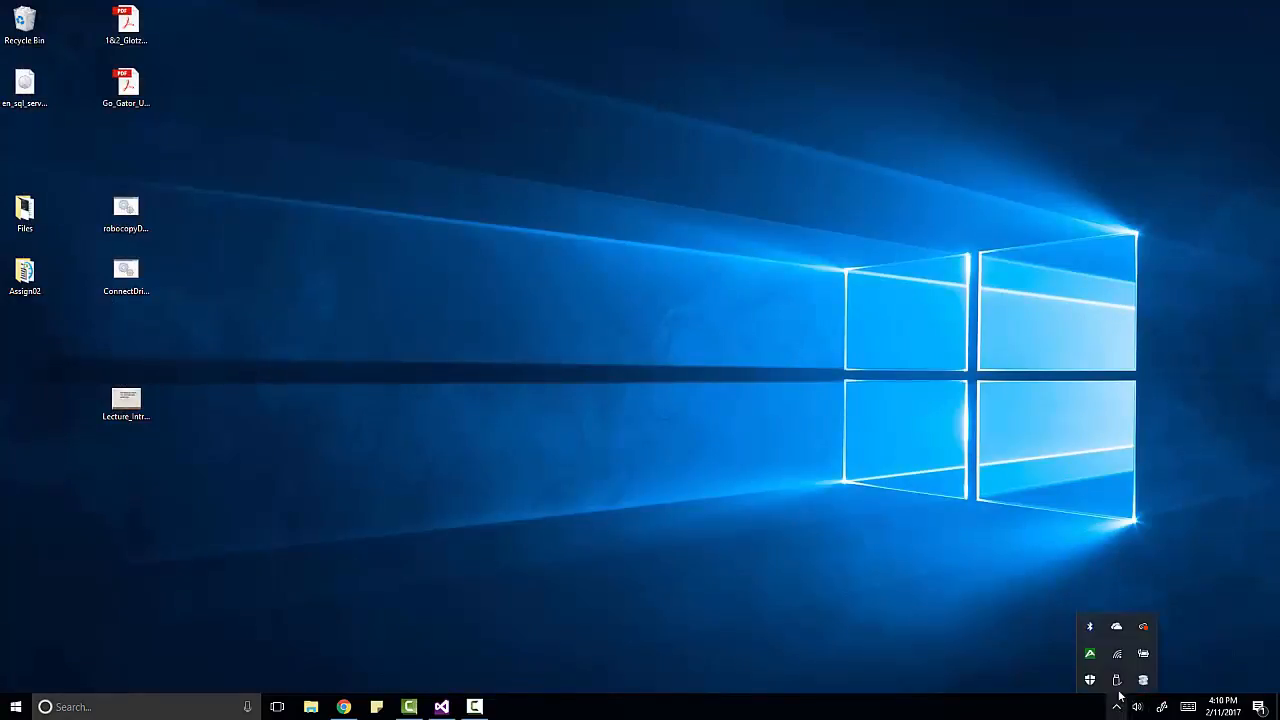
# - Open Network settings from the taskbar and switch to the VPN page
pyautogui.click(1122, 653)
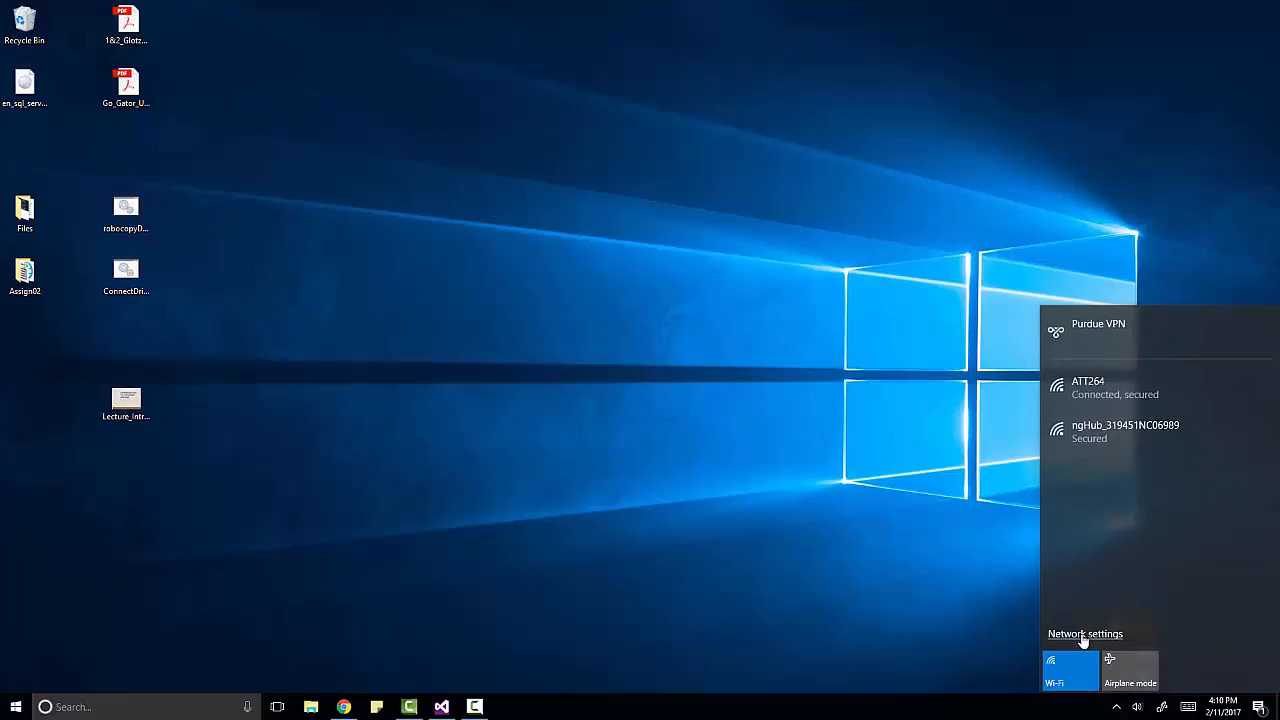
pyautogui.click(1083, 636)
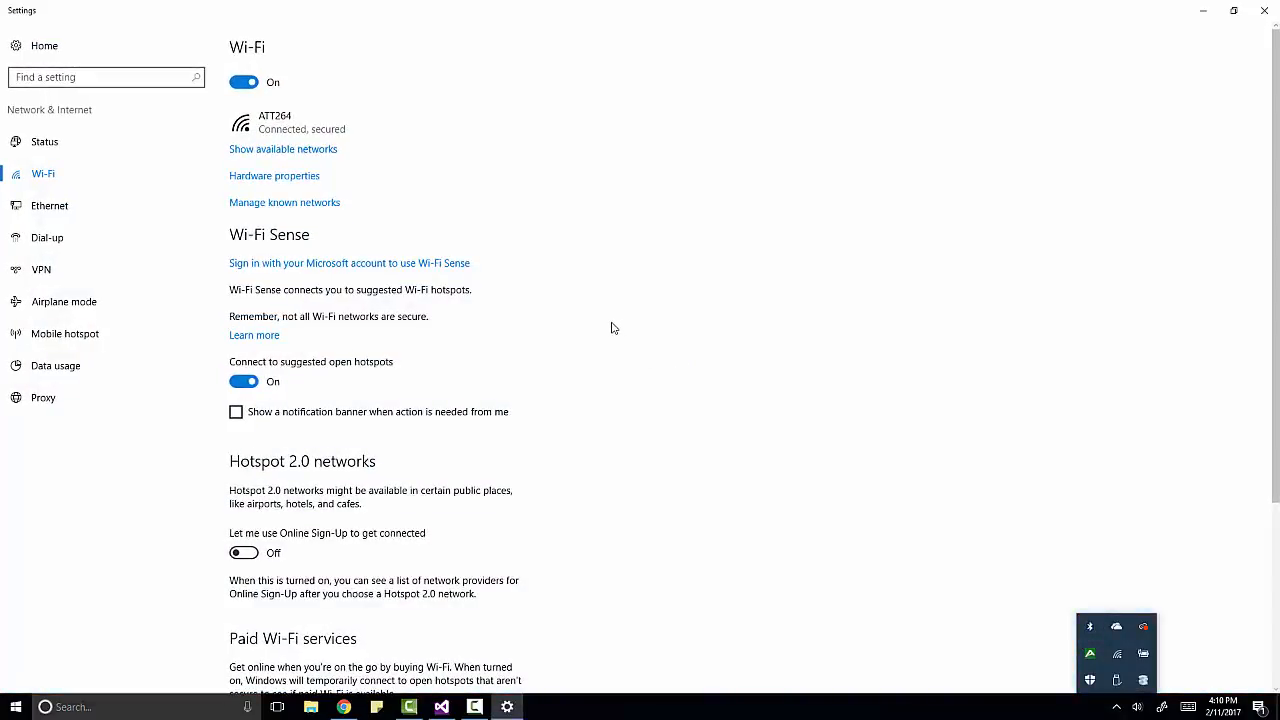
pyautogui.click(1112, 655)
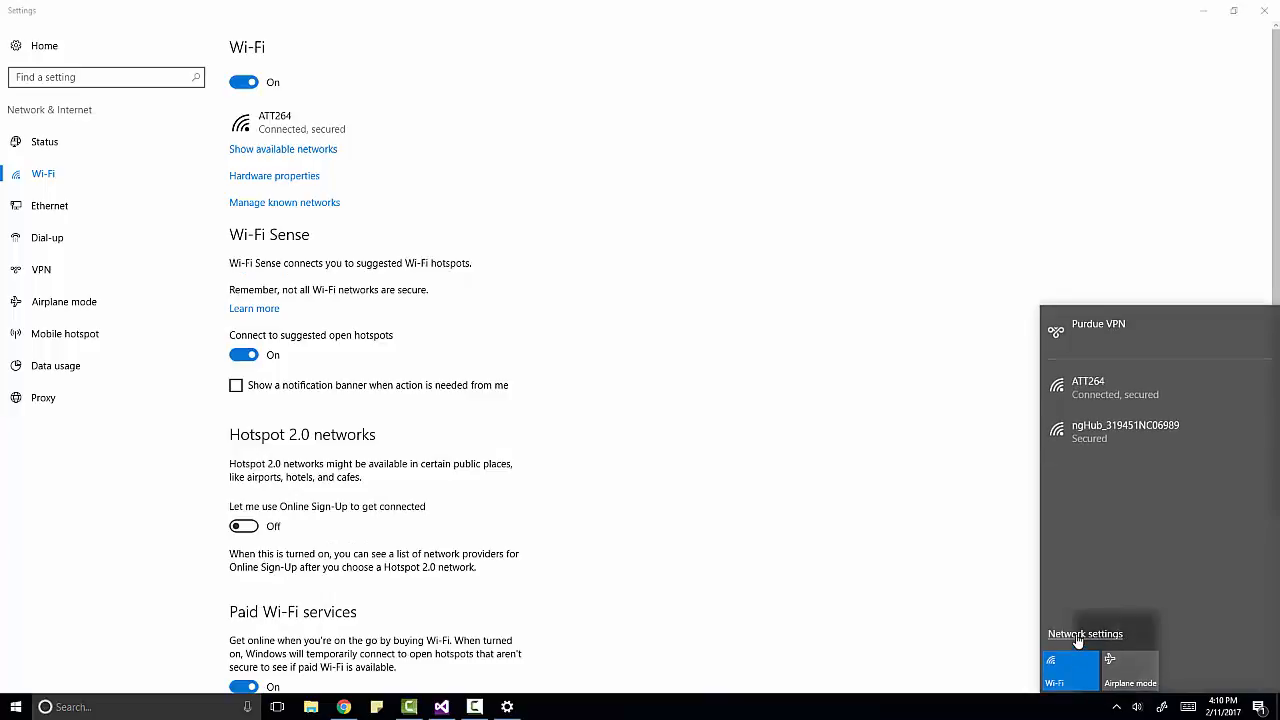
pyautogui.click(594, 318)
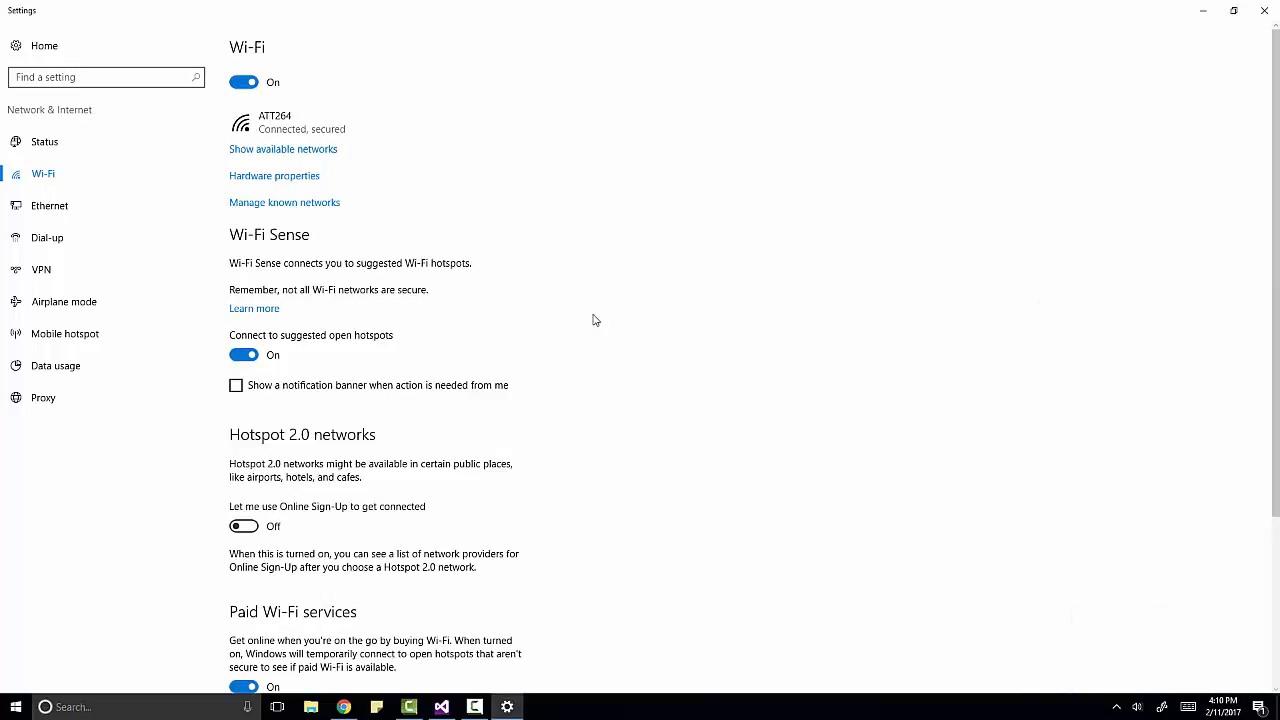
pyautogui.click(41, 272)
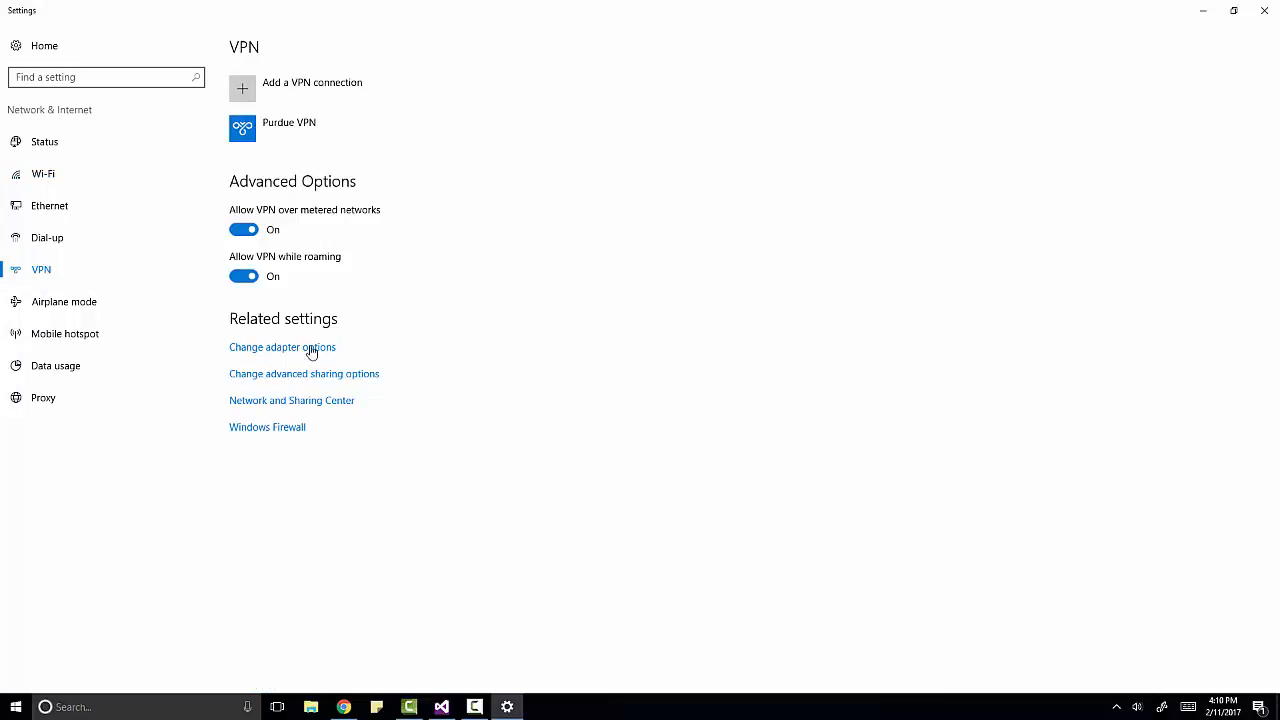
# - Cancel an accidental new VPN connection and open Purdue VPN's advanced options
pyautogui.click(311, 88)
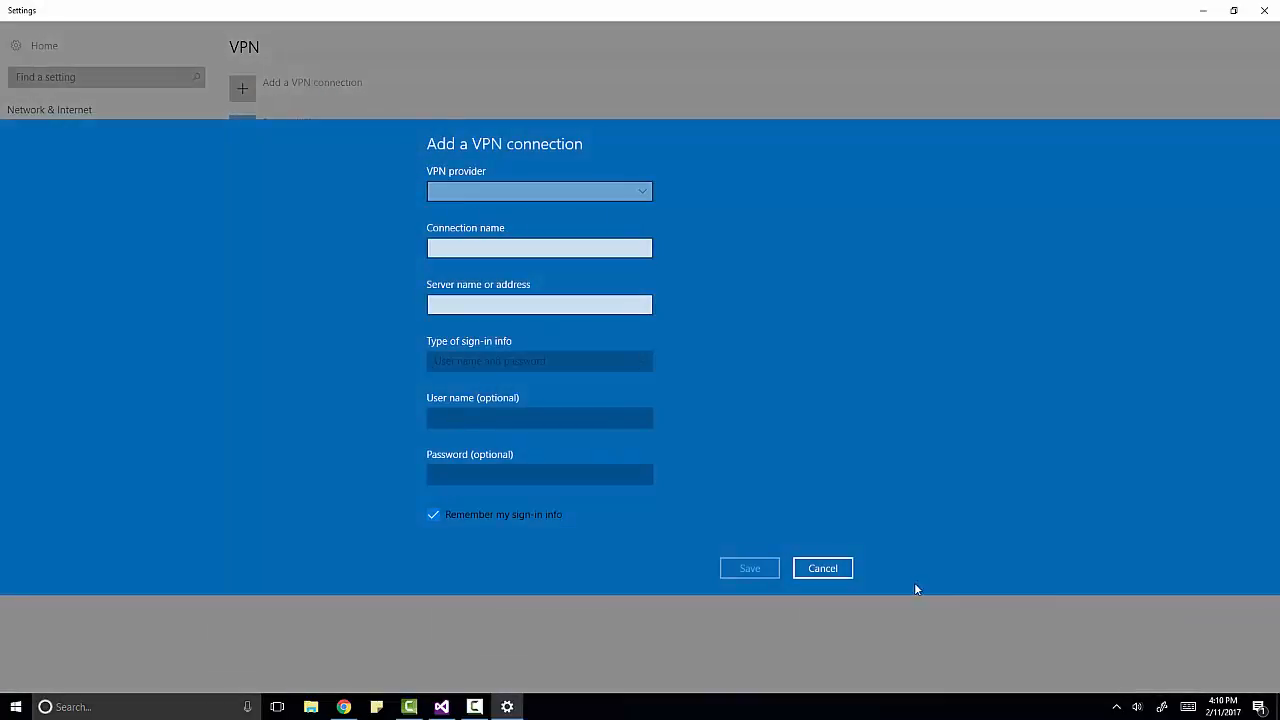
pyautogui.click(826, 568)
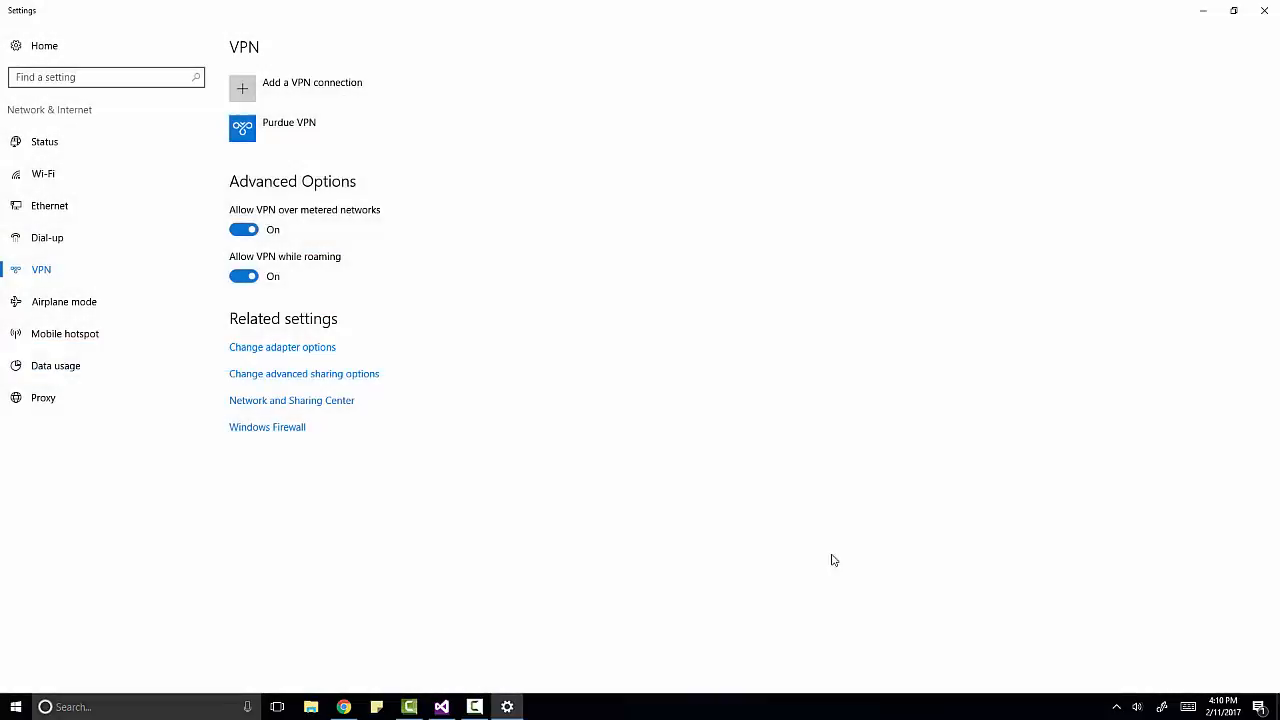
pyautogui.click(265, 128)
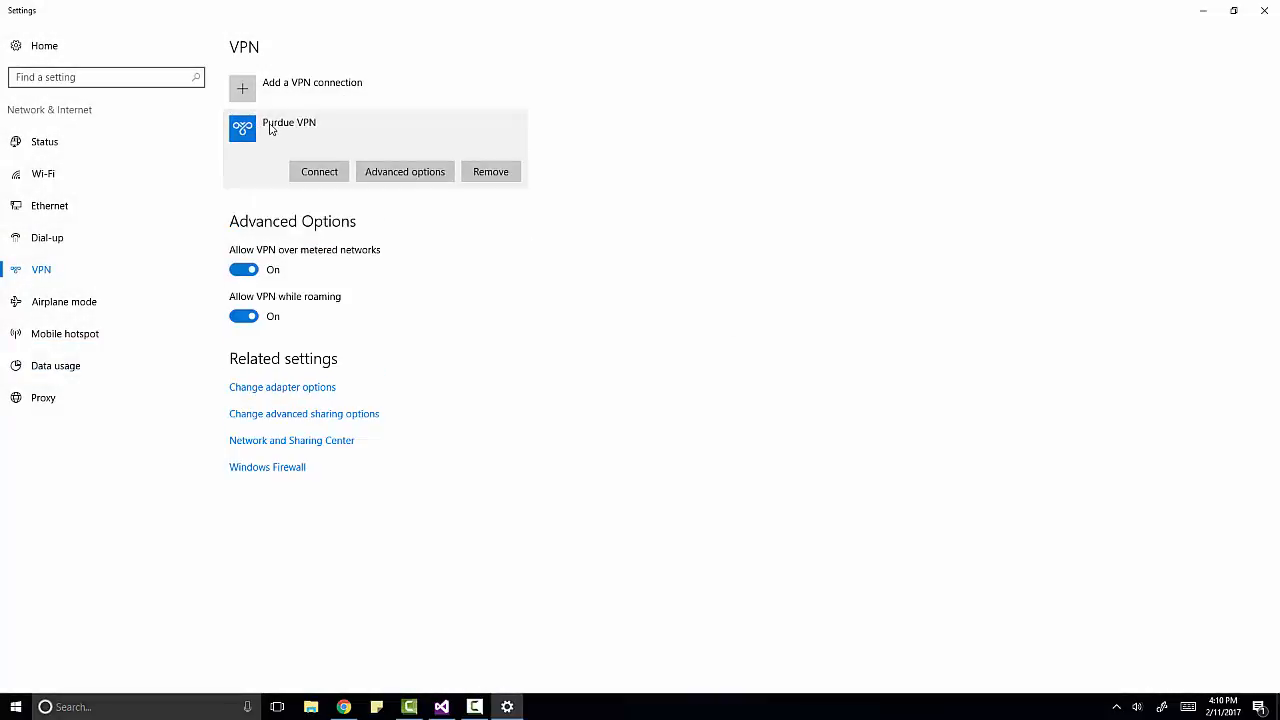
pyautogui.click(405, 172)
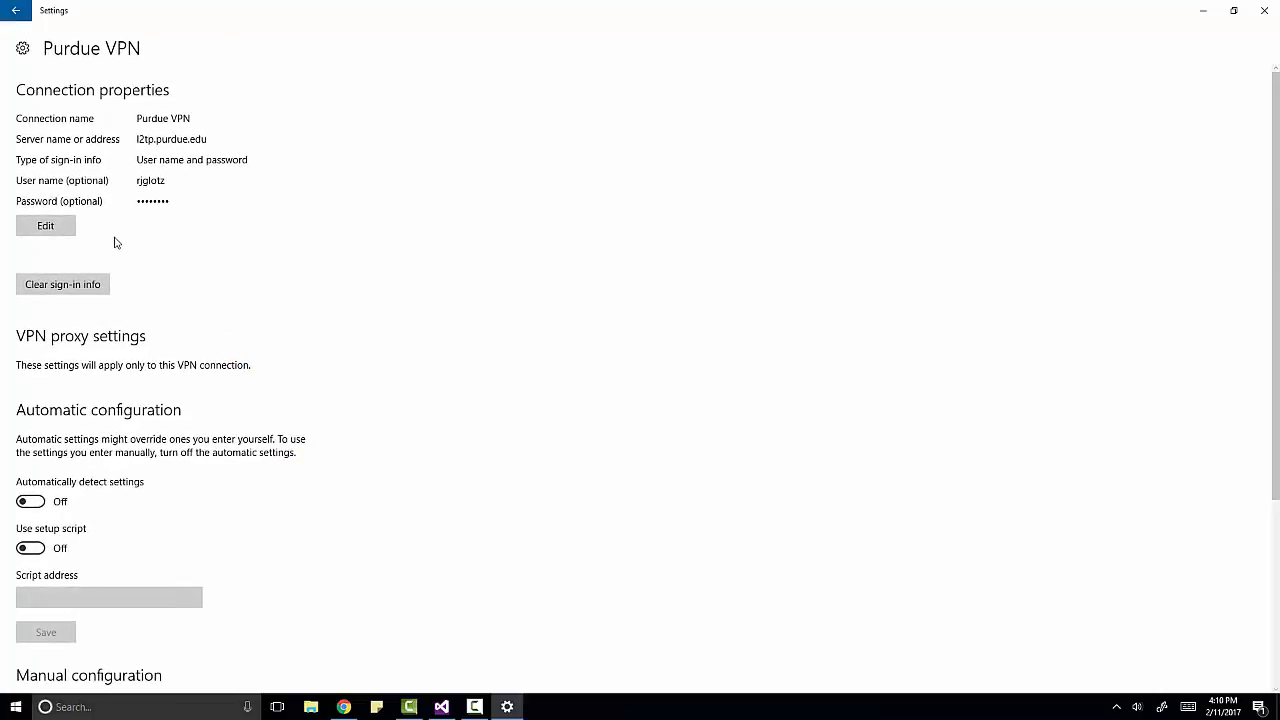
# - Open the Purdue VPN edit form, then start a Notepad note reading 'PurdueVPN'
pyautogui.click(64, 229)
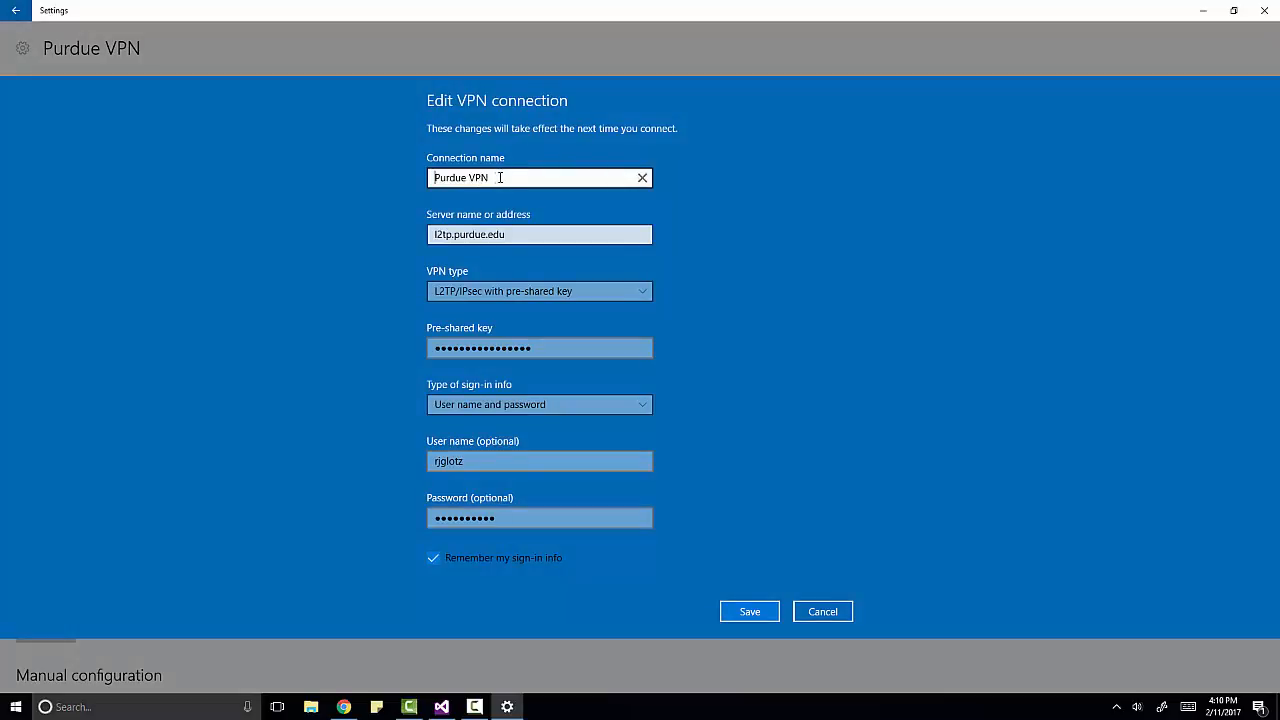
pyautogui.click(525, 236)
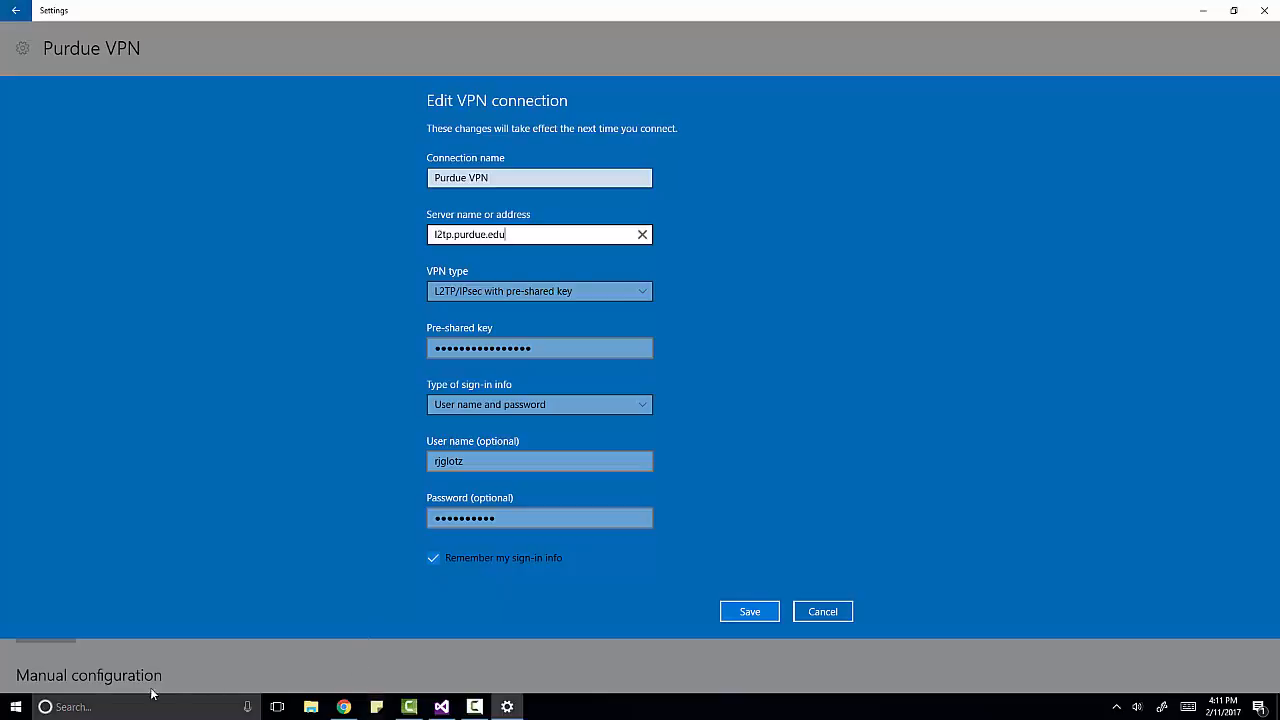
pyautogui.click(16, 707)
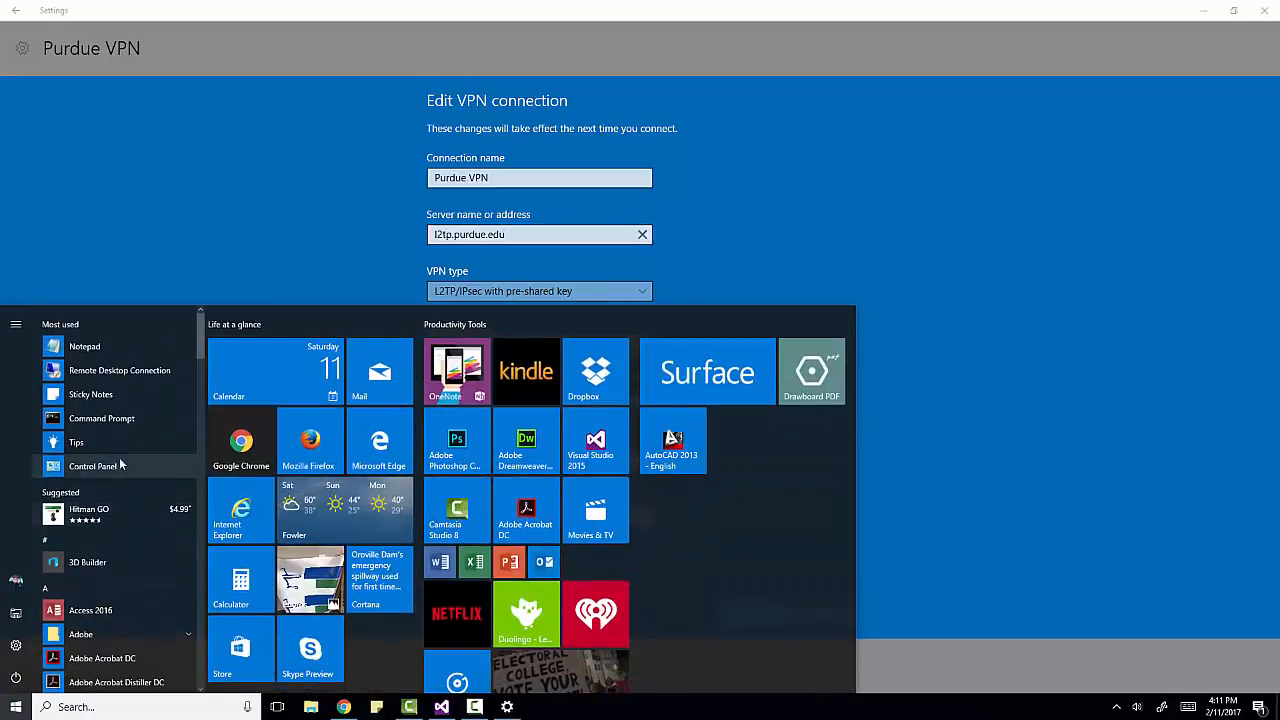
pyautogui.click(113, 349)
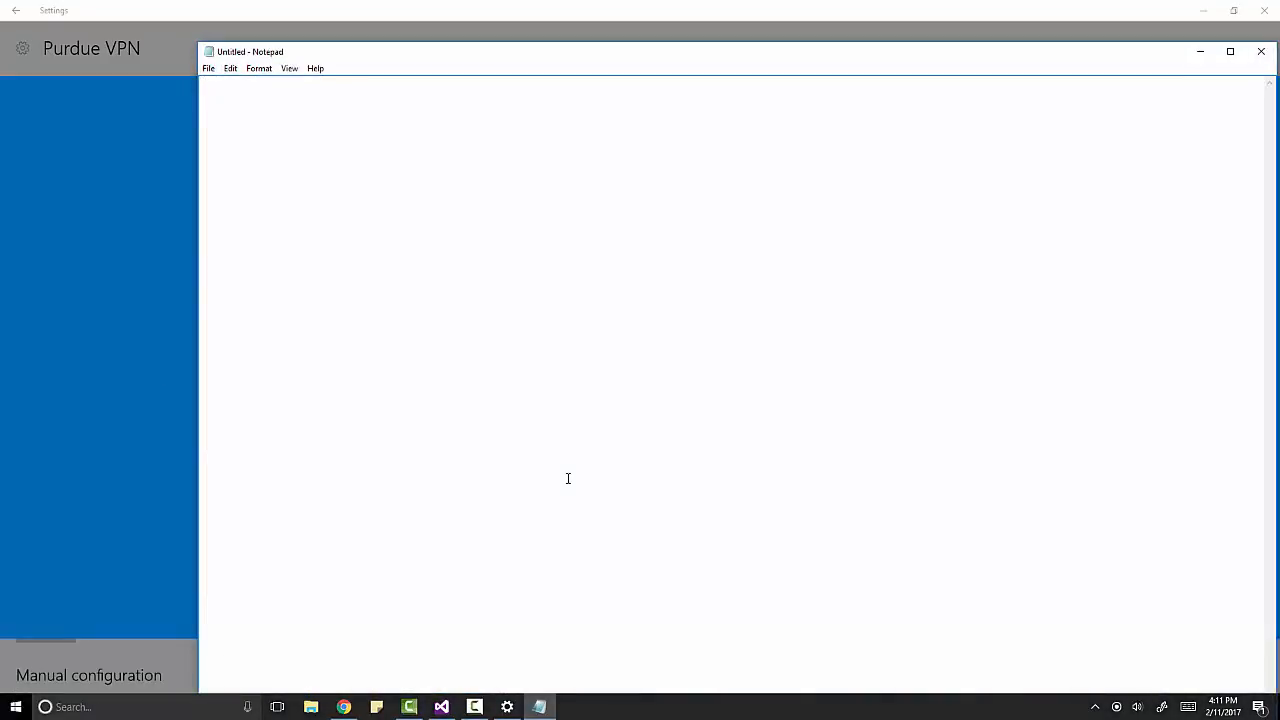
pyautogui.write('PurdueVPN')
# - Close Notepad without saving, close the VPN edit form, and return to the VPN list
pyautogui.click(1259, 52)
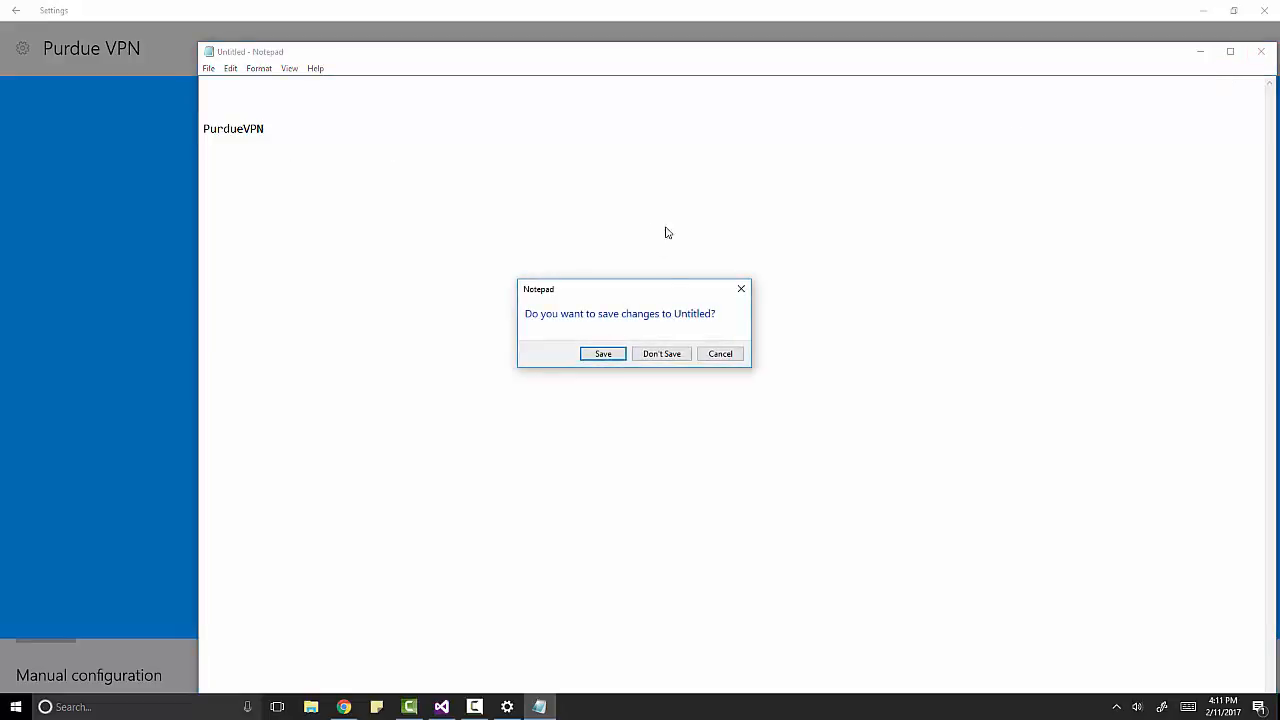
pyautogui.click(670, 358)
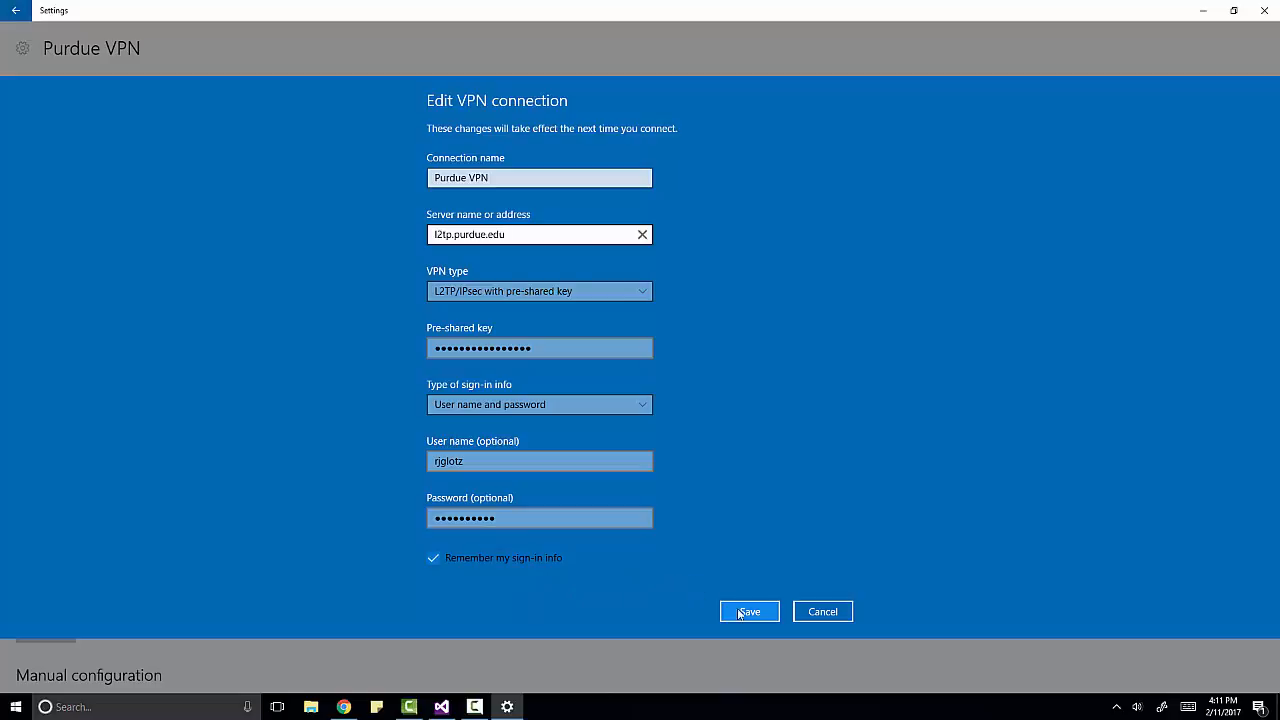
pyautogui.click(825, 611)
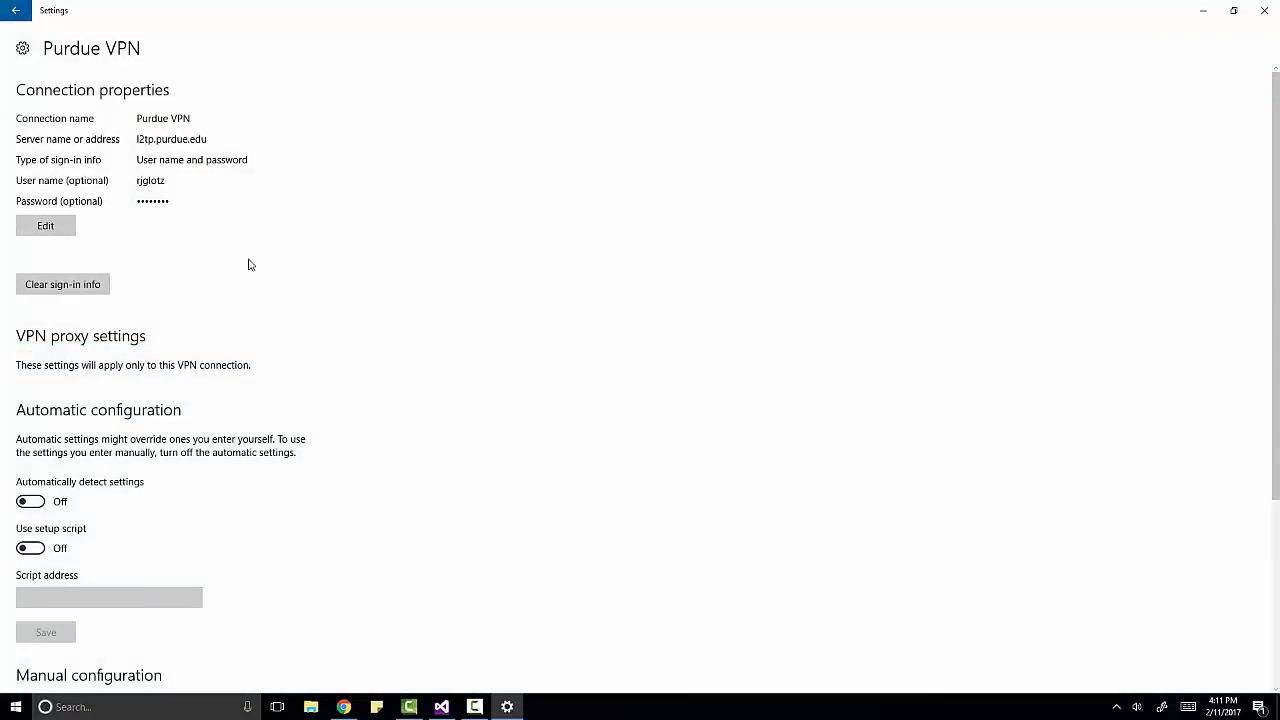
pyautogui.click(16, 10)
# - Reopen Purdue VPN from the network list, connect it, and close Settings
pyautogui.click(1260, 12)
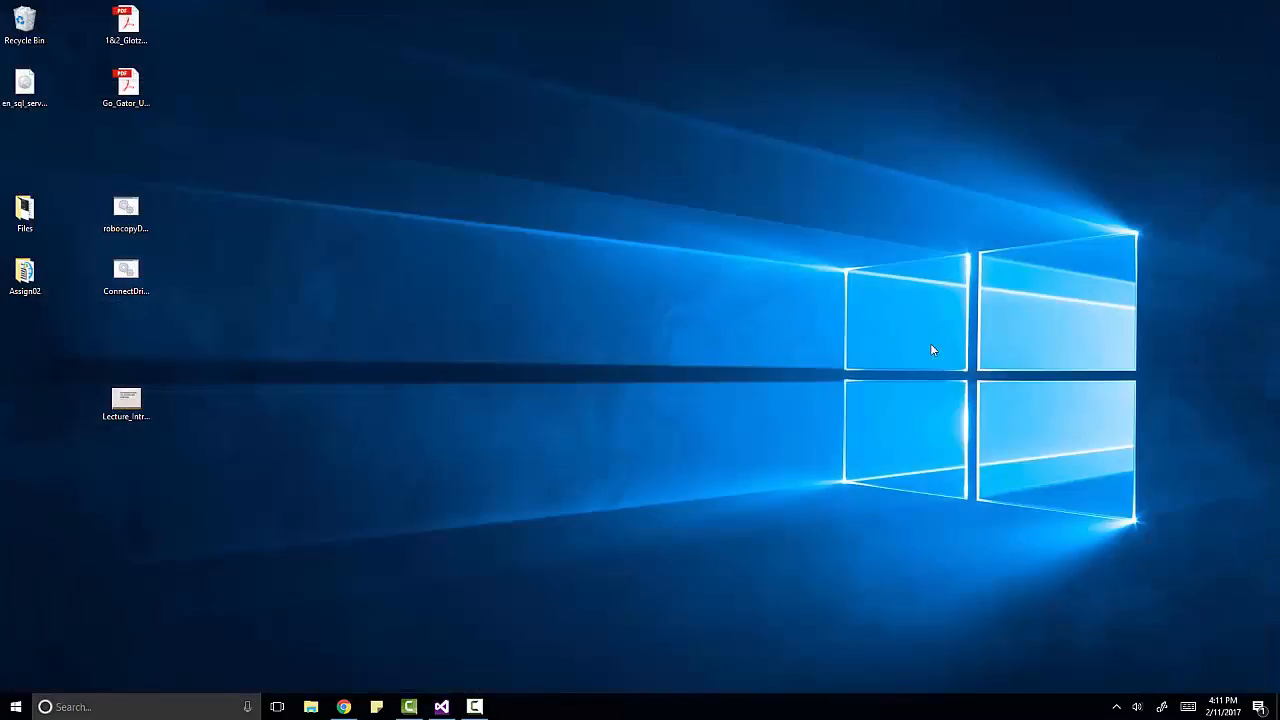
pyautogui.click(1116, 707)
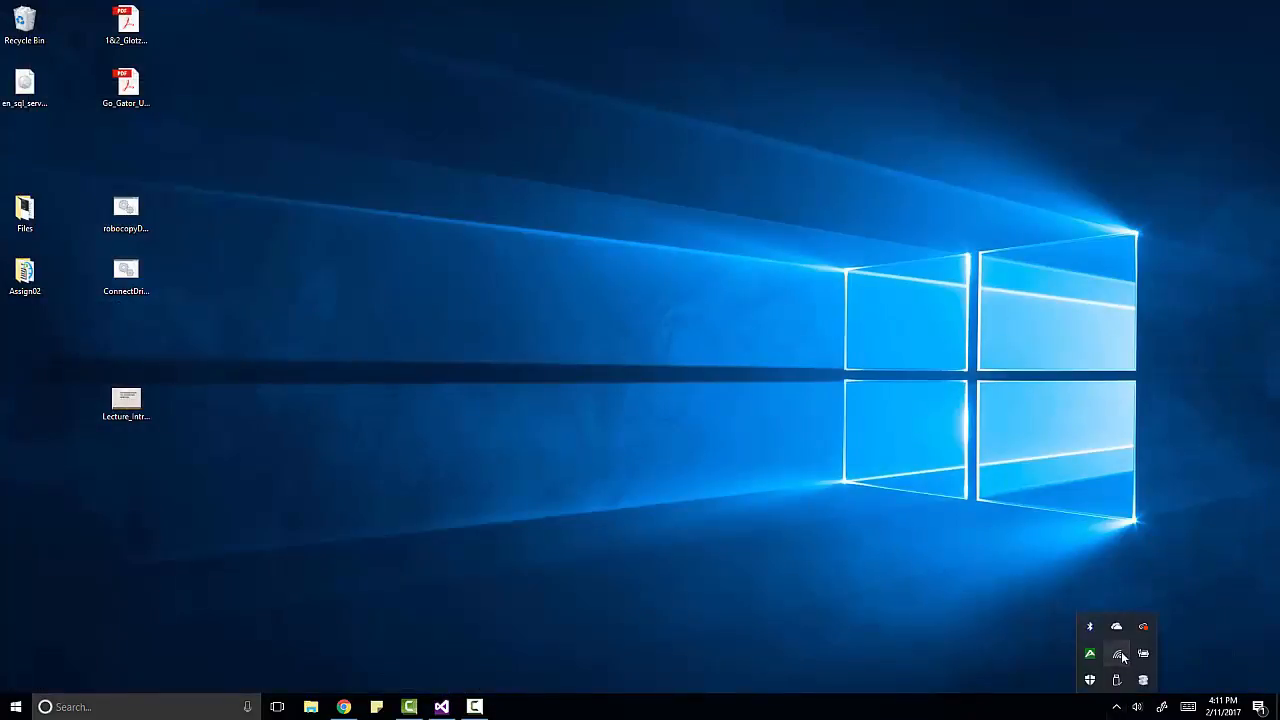
pyautogui.click(1121, 651)
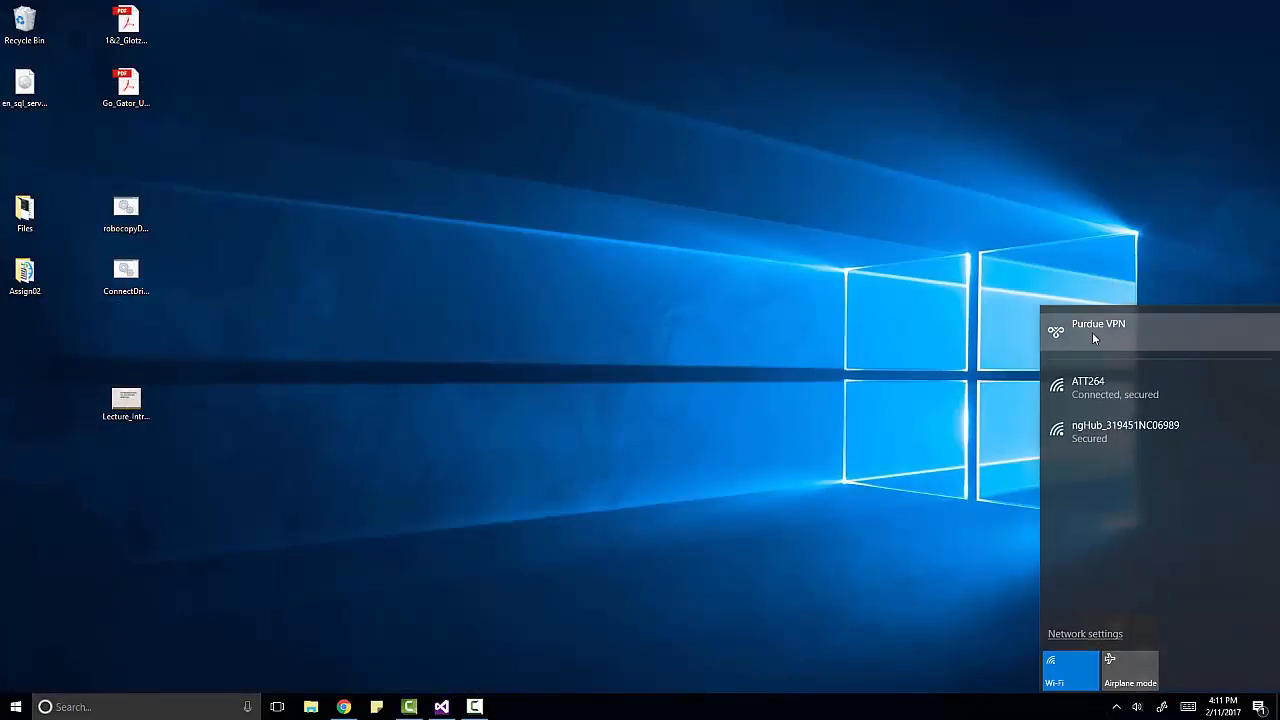
pyautogui.click(1089, 345)
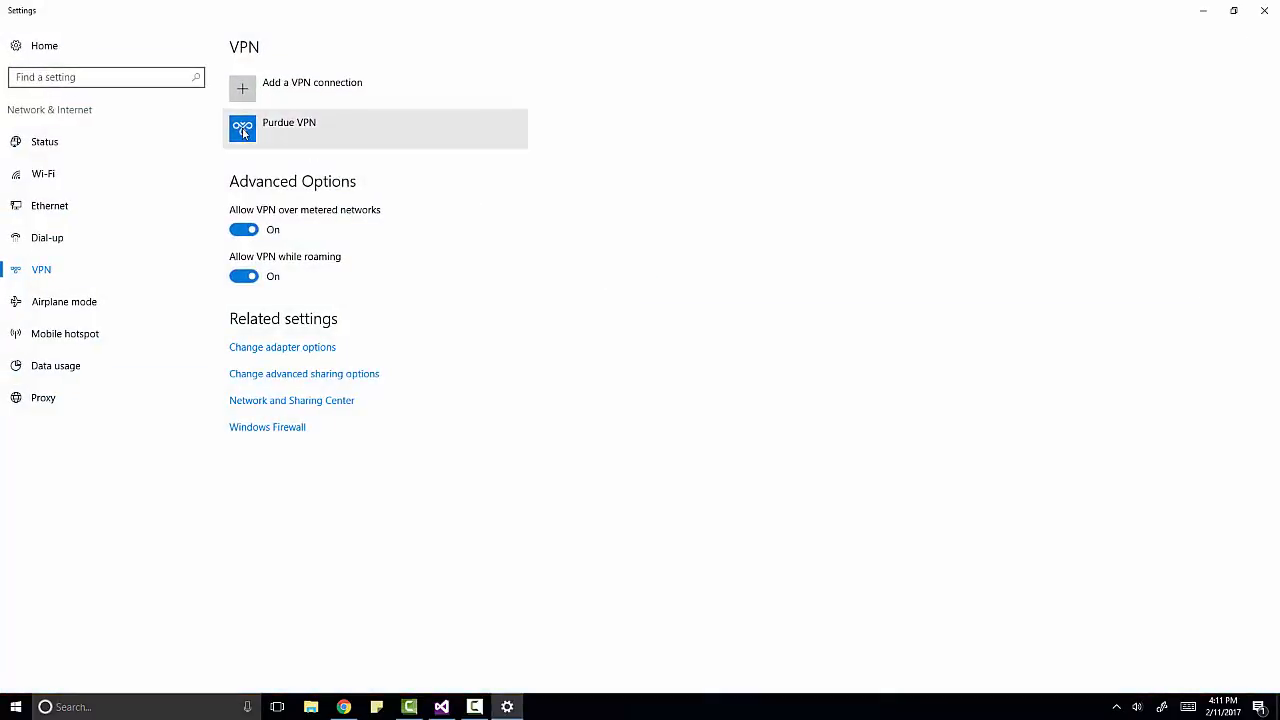
pyautogui.click(242, 133)
pyautogui.click(328, 175)
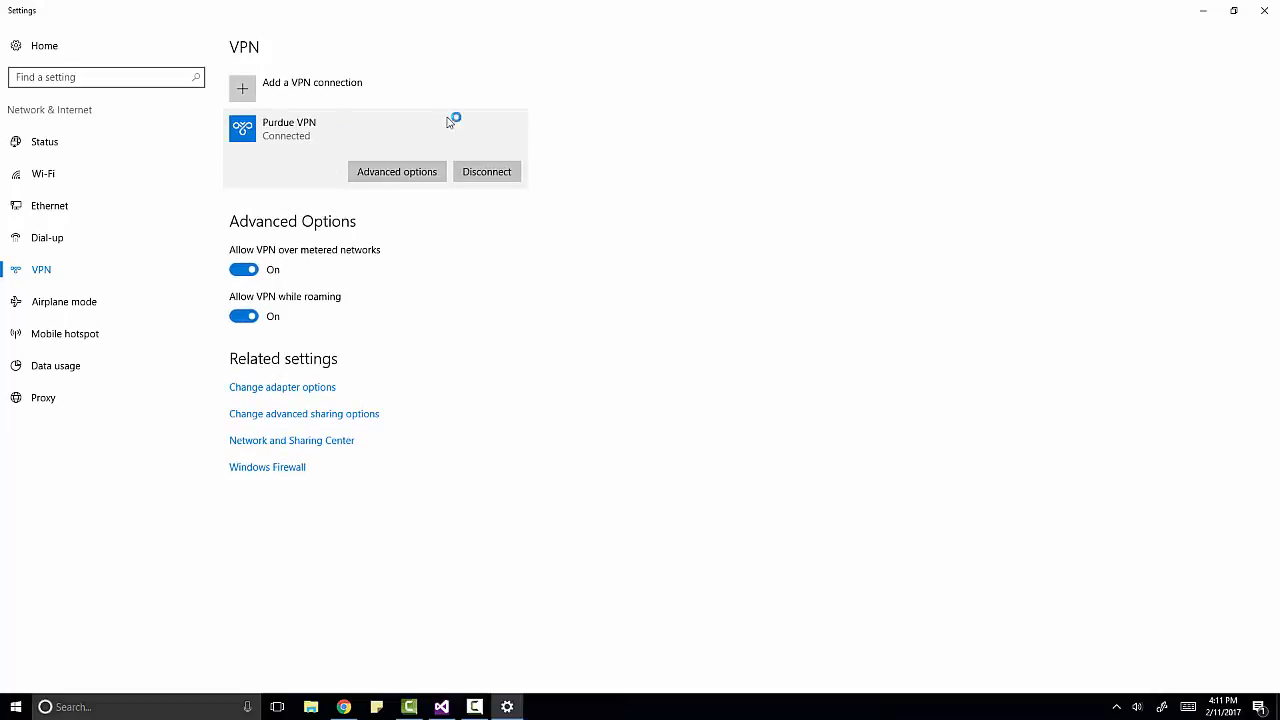
pyautogui.click(1265, 6)
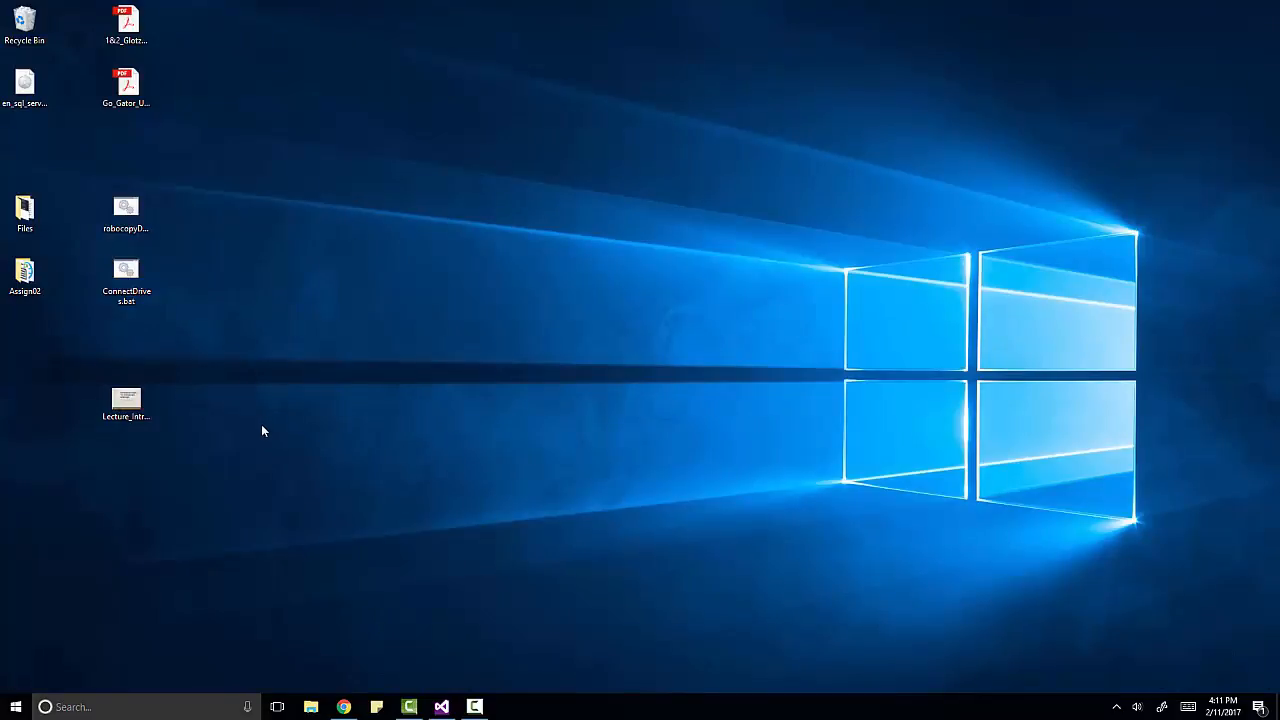
# - Run ConnectDrives.bat, then open File Explorer on This PC and enlarge the window
pyautogui.doubleClick(127, 277)
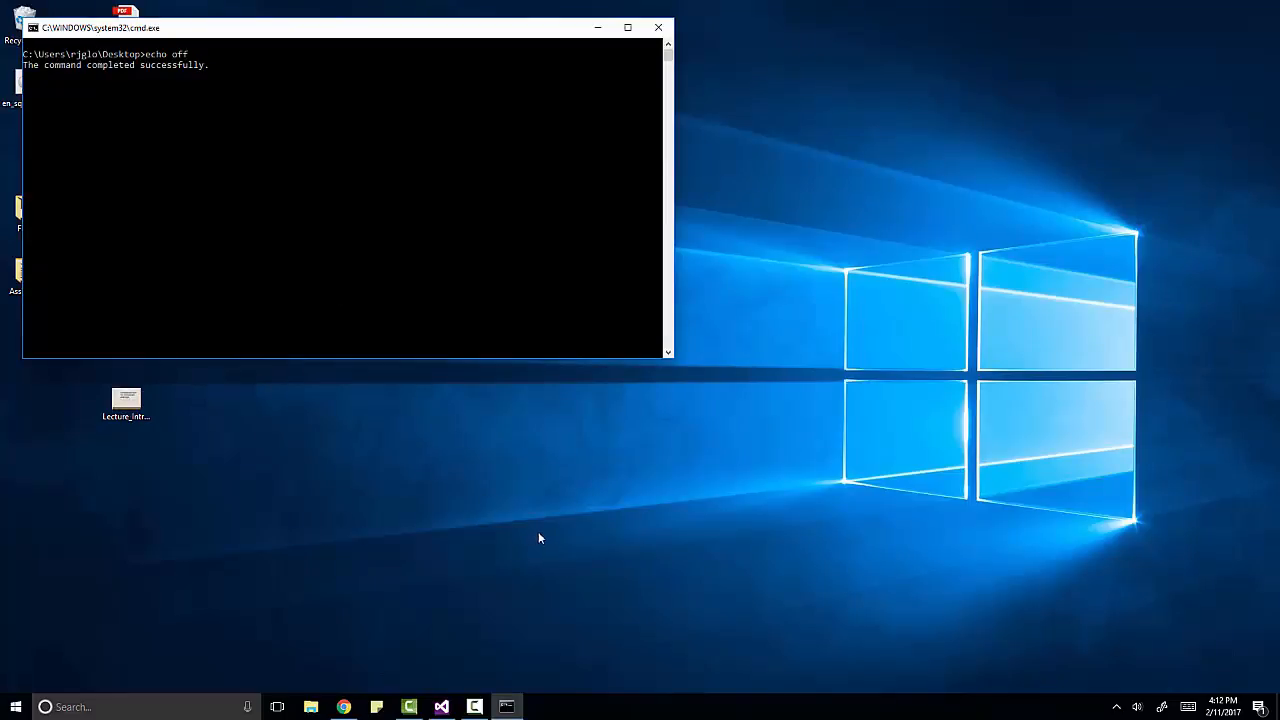
pyautogui.click(311, 707)
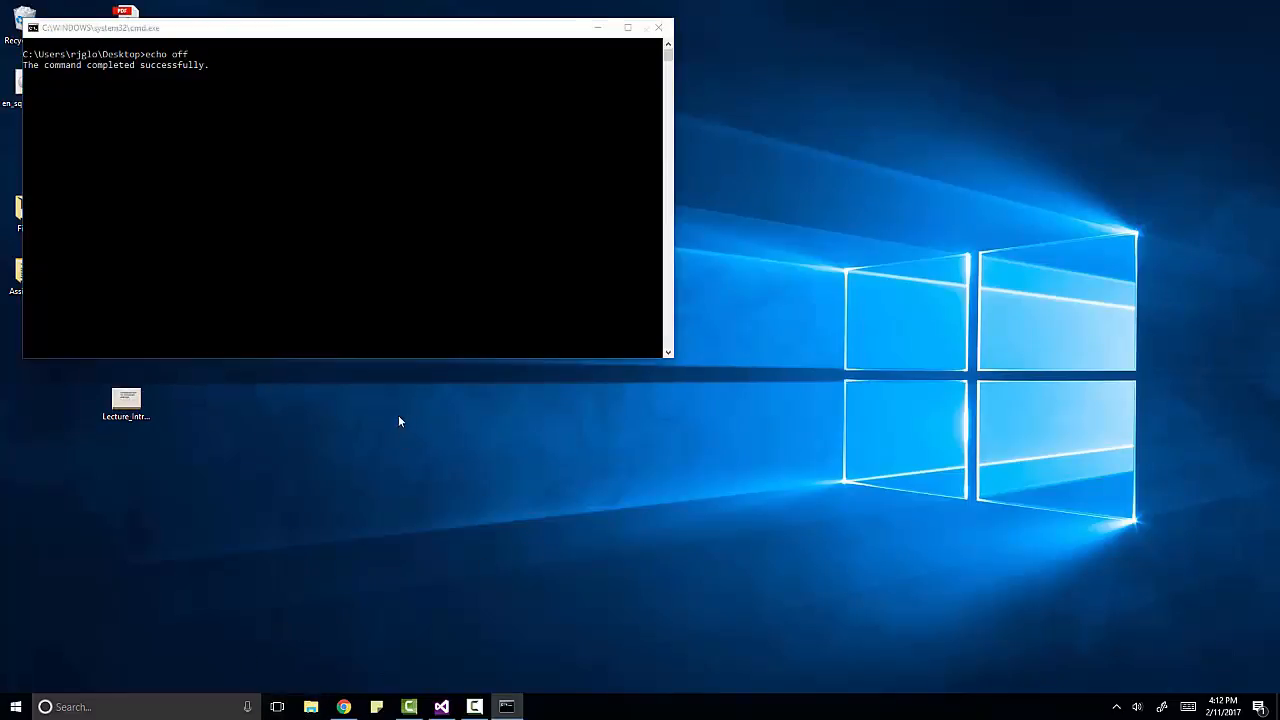
pyautogui.click(73, 393)
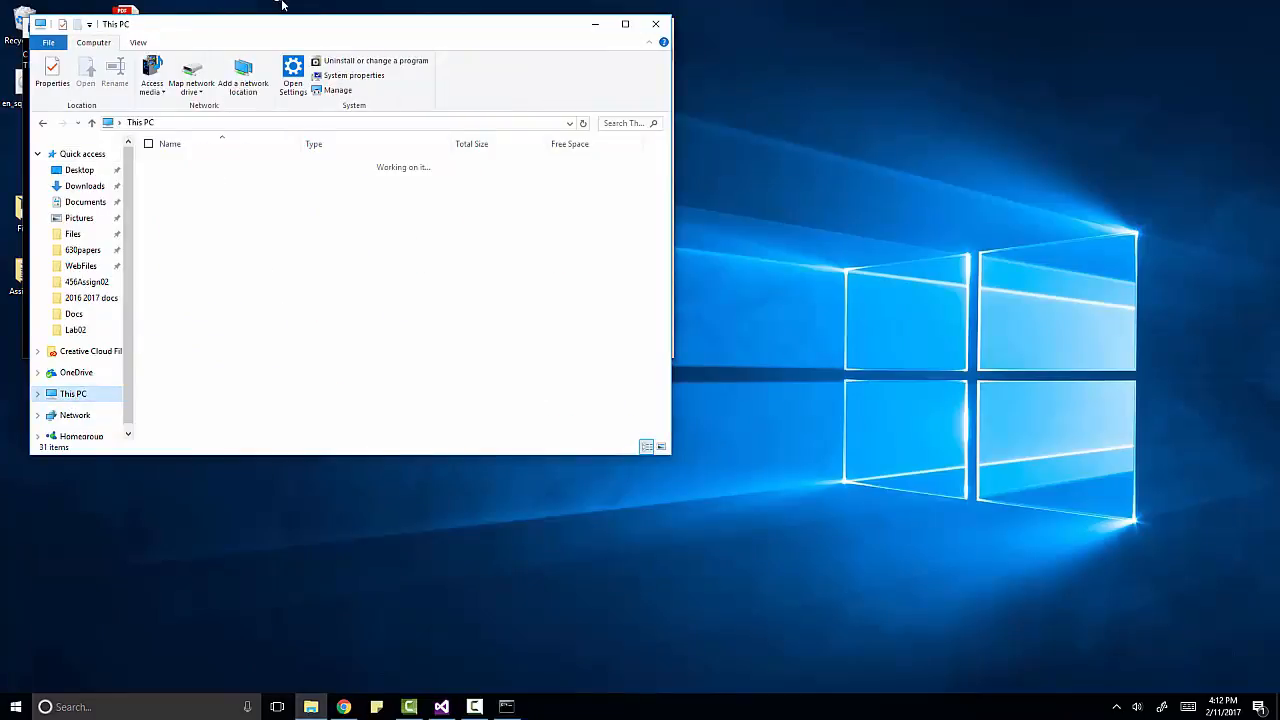
pyautogui.moveTo(296, 30); pyautogui.dragTo(891, 107)
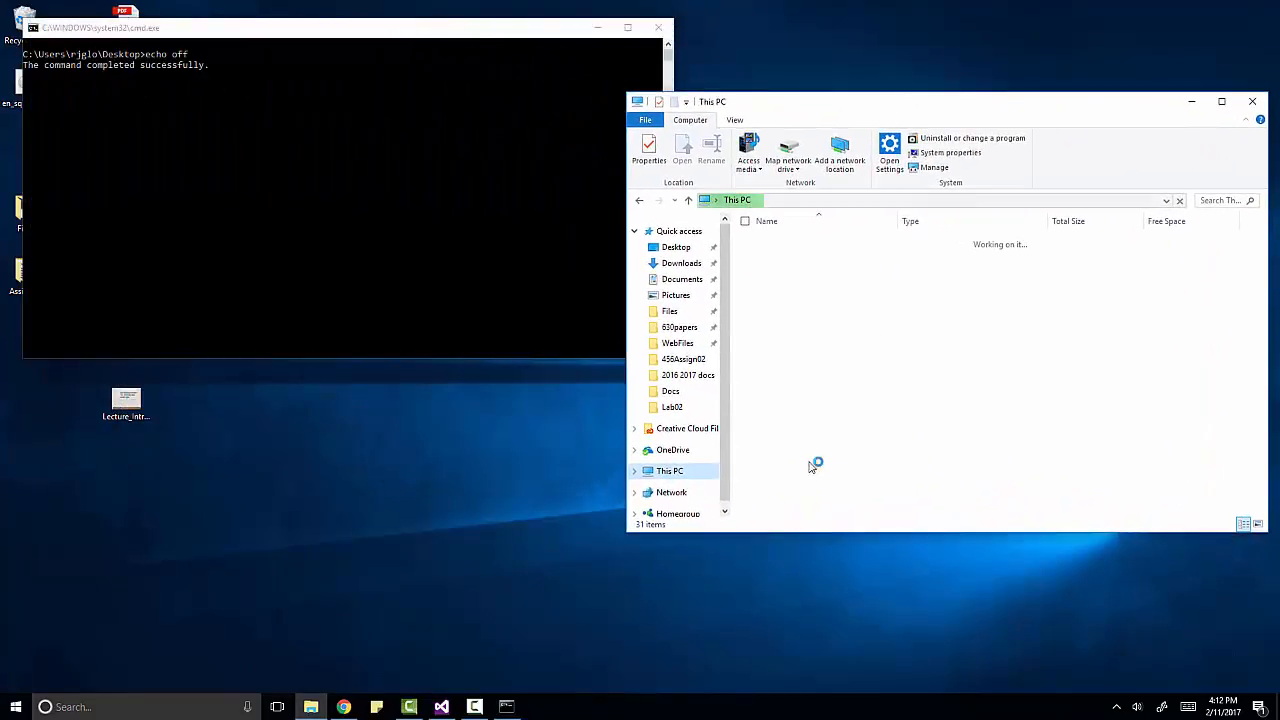
pyautogui.moveTo(771, 531); pyautogui.dragTo(766, 604)
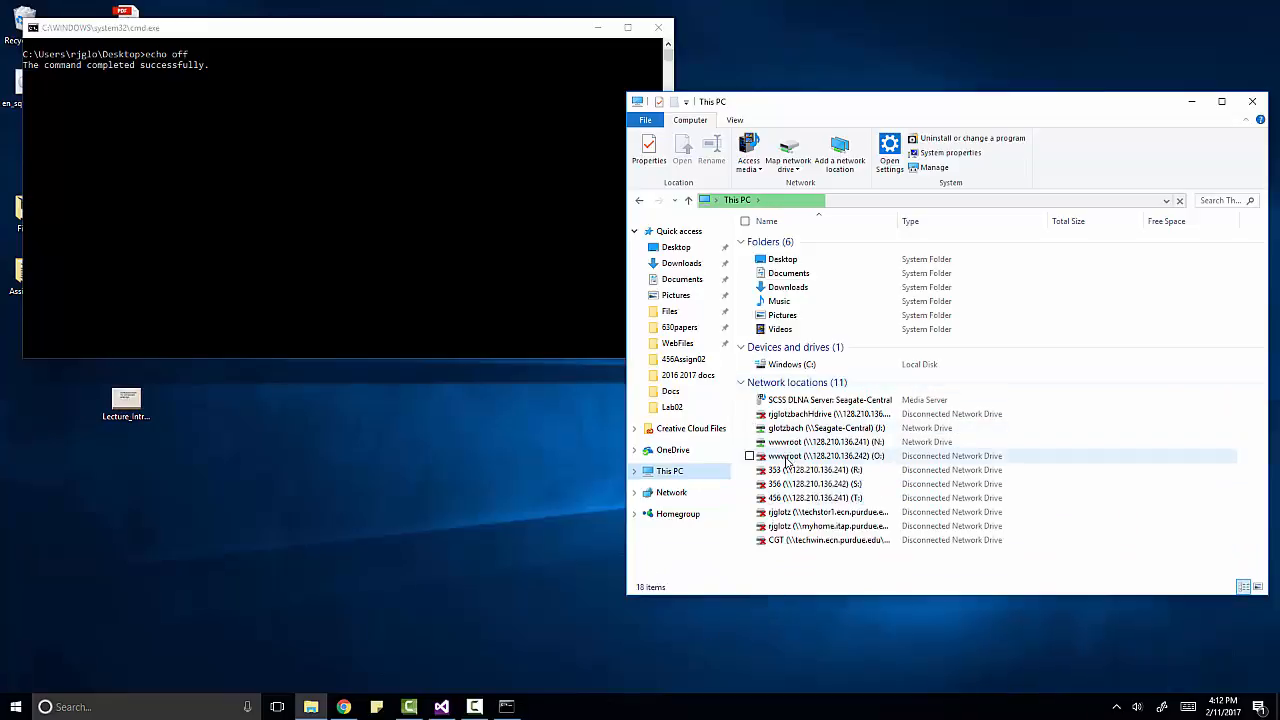
# - Check the mapped H: drive's folders, return to This PC, and close the command window
pyautogui.click(790, 415)
pyautogui.doubleClick(792, 415)
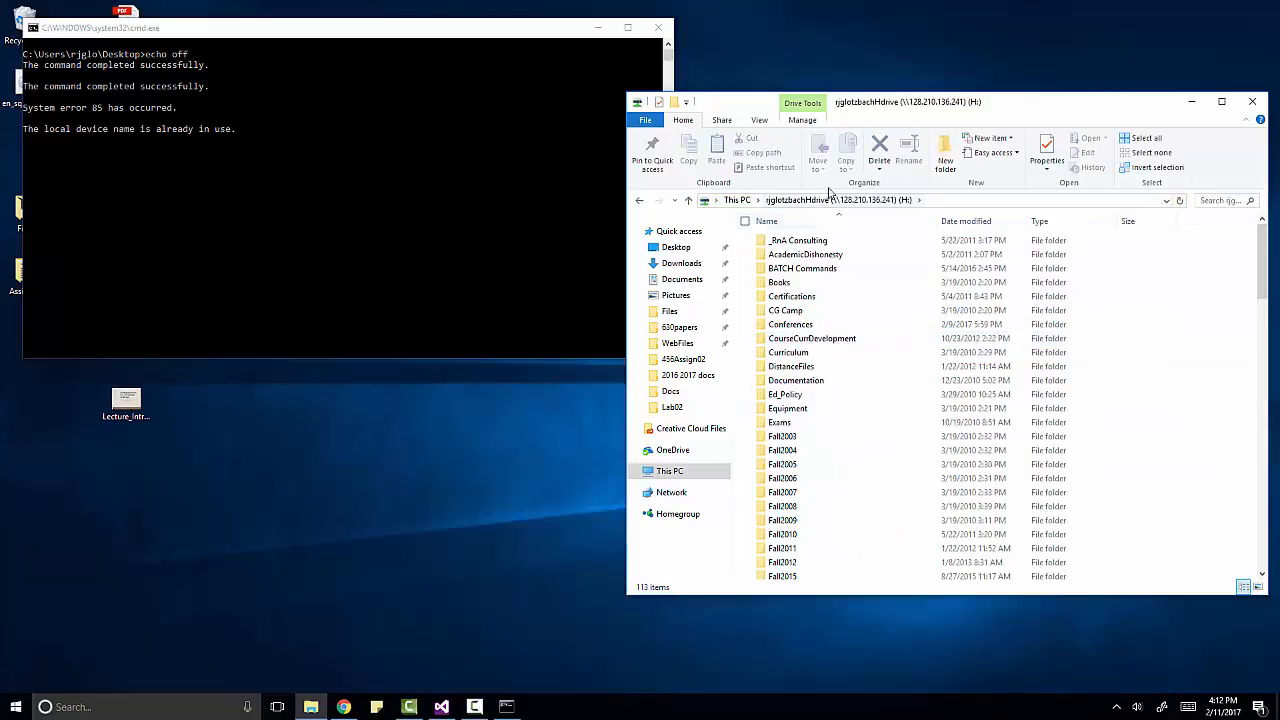
pyautogui.click(737, 200)
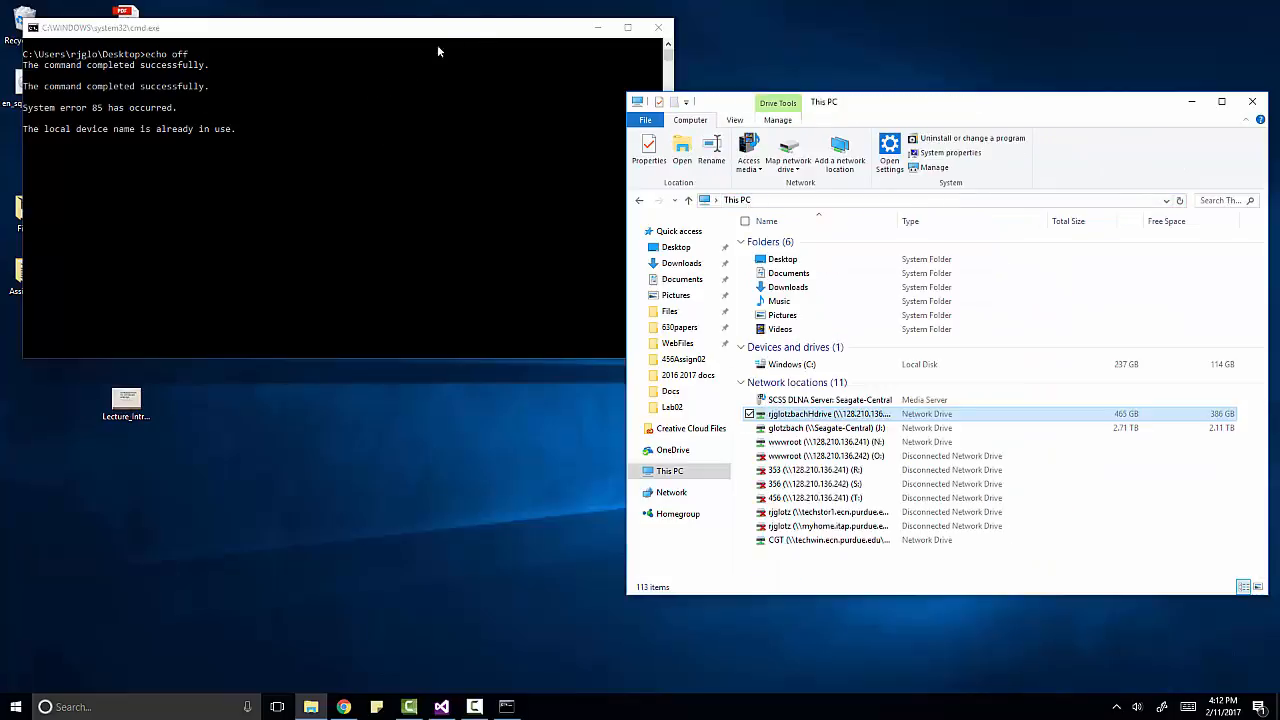
pyautogui.click(659, 28)
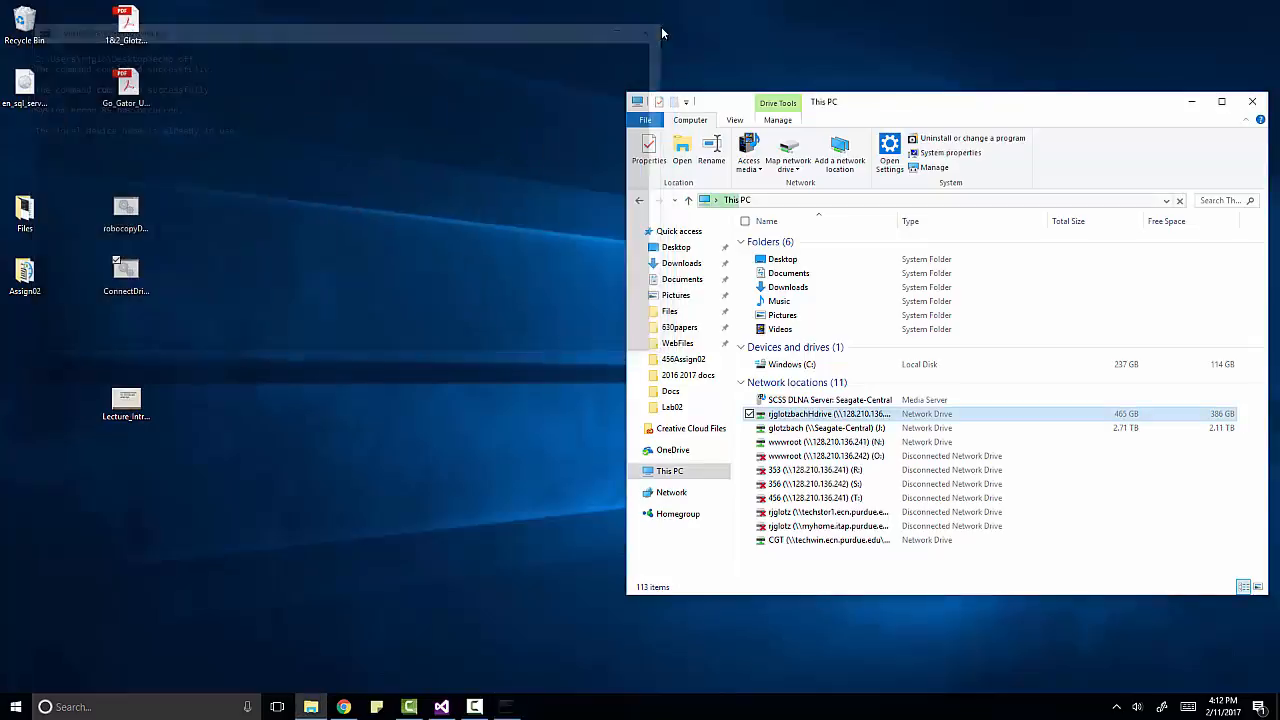
pyautogui.click(388, 597)
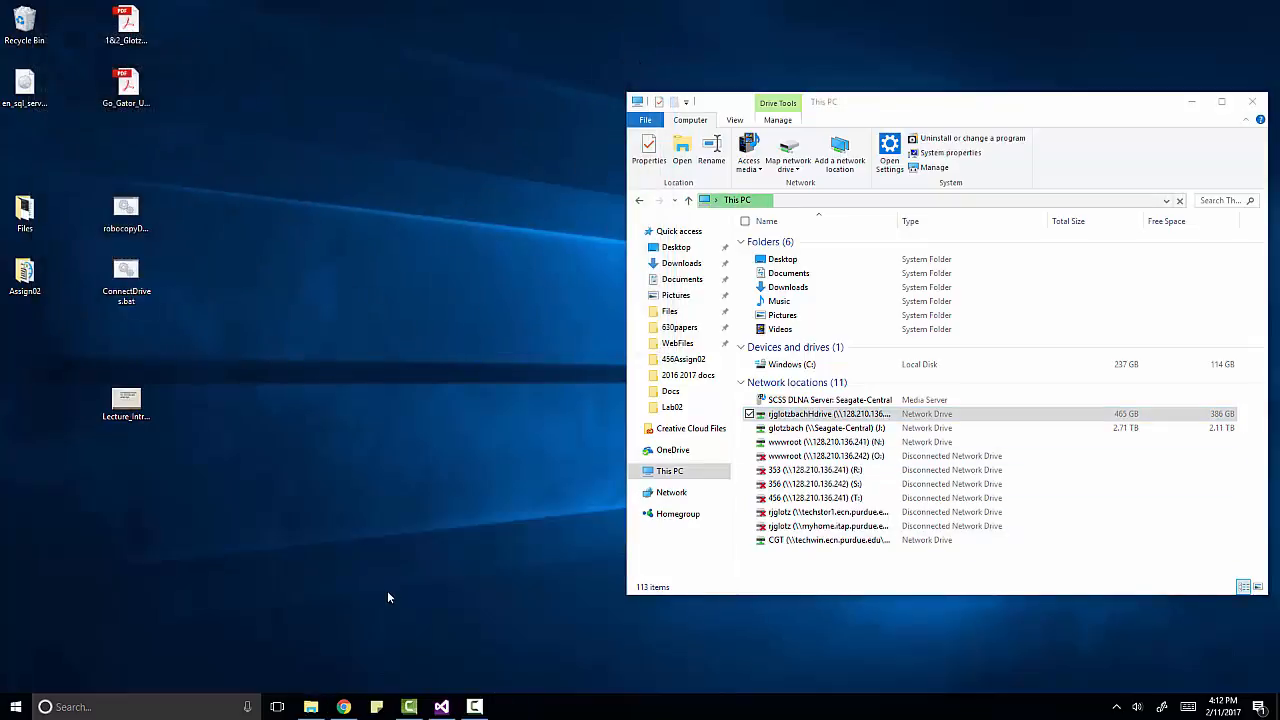
# - Start a blank Notepad document and switch back to Chrome
pyautogui.click(16, 707)
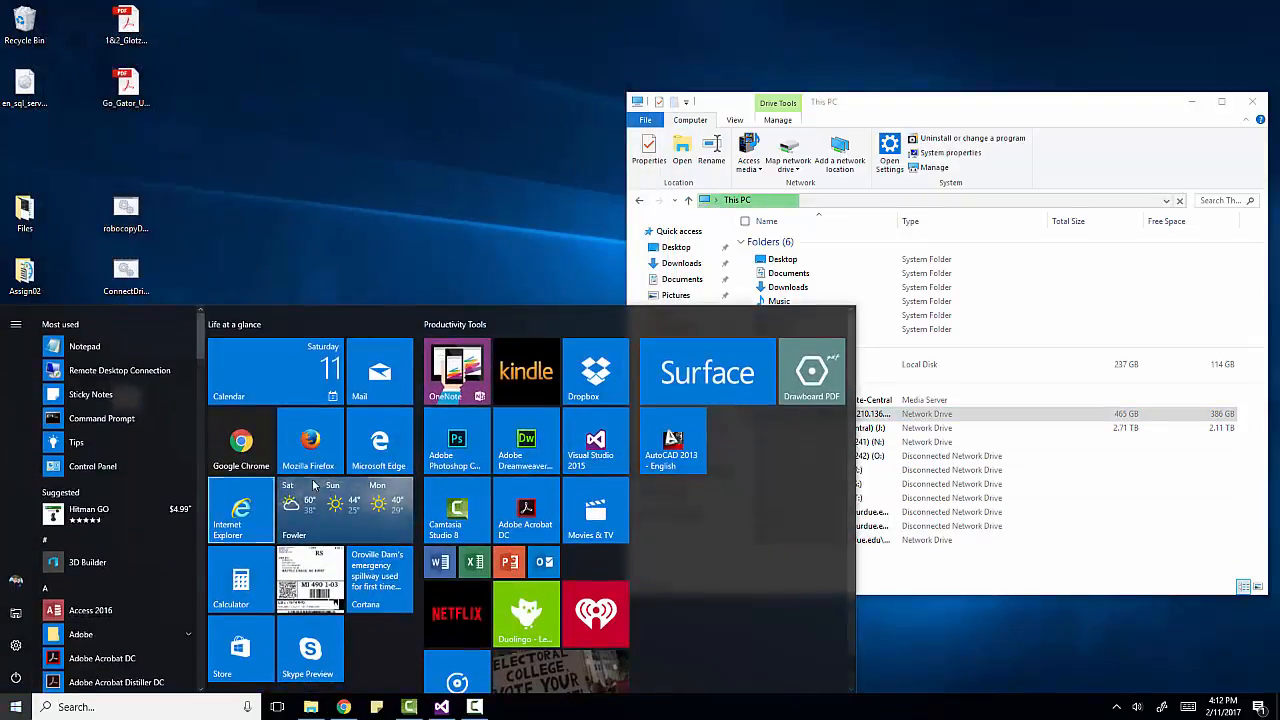
pyautogui.click(90, 346)
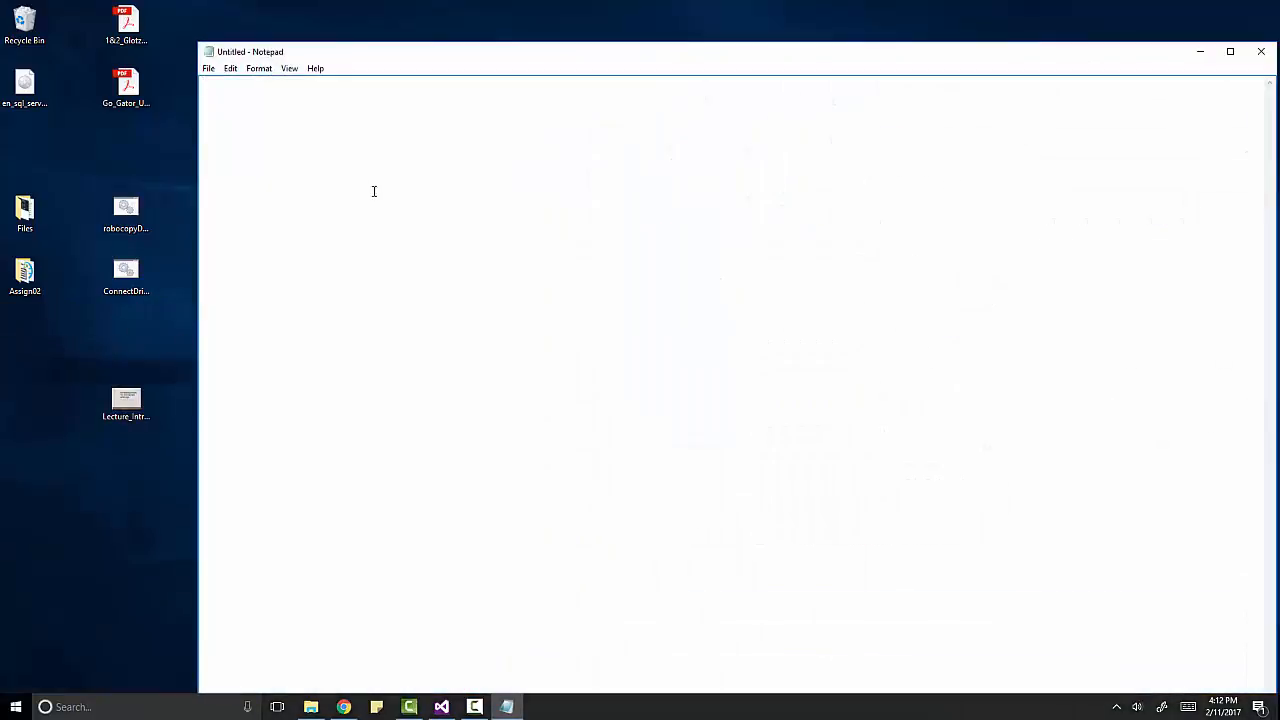
pyautogui.hotkey('alt', 'Tab')
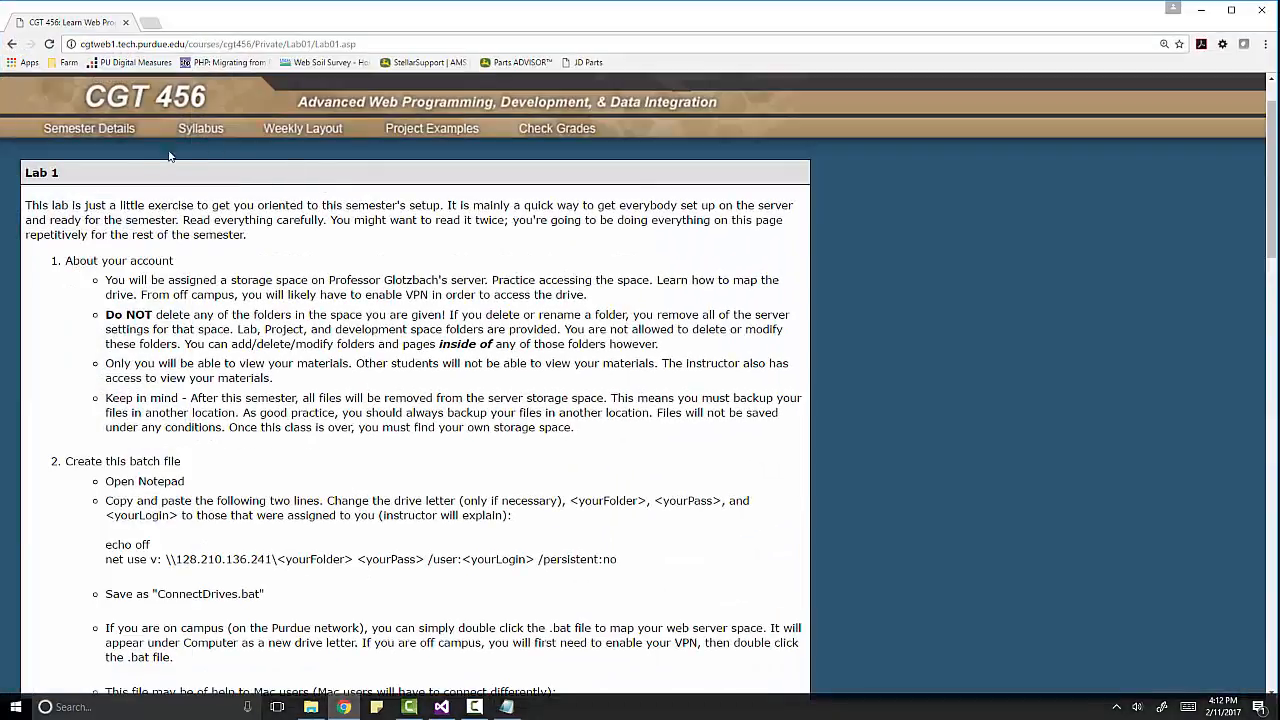
# - Open Lab 1 from Weekly Layout and select the echo off and net use lines
pyautogui.click(285, 130)
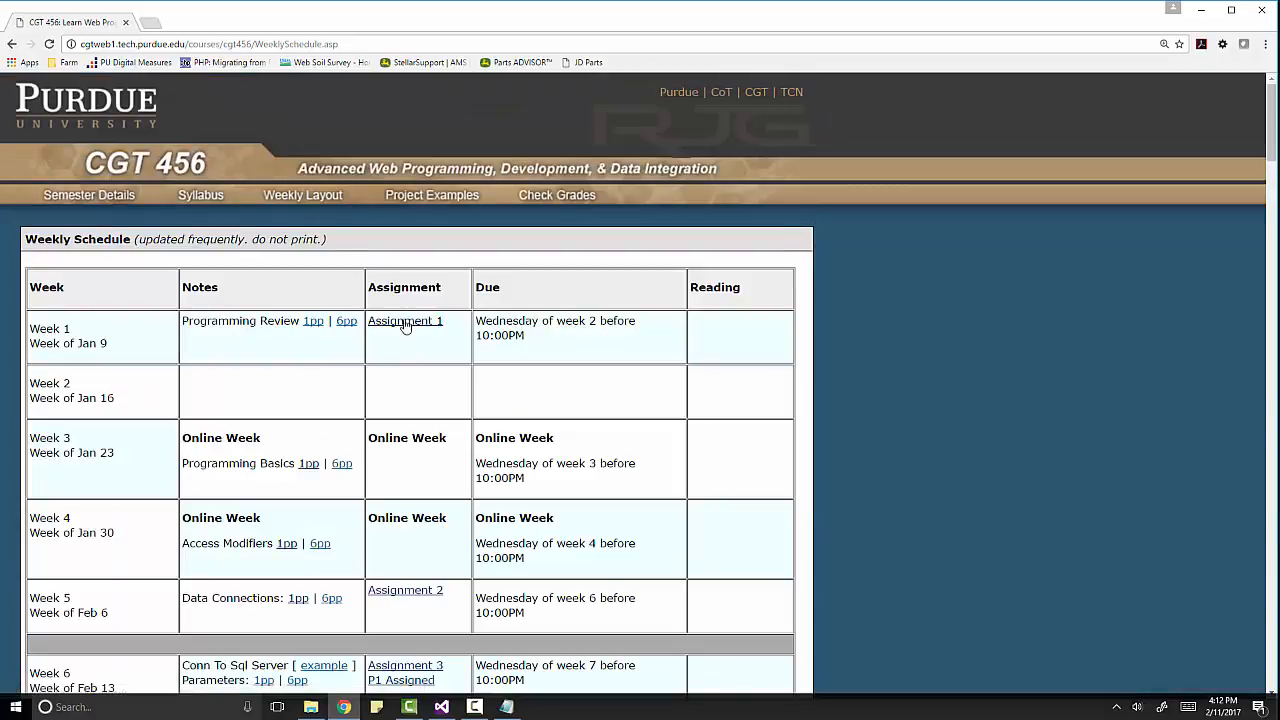
pyautogui.click(405, 322)
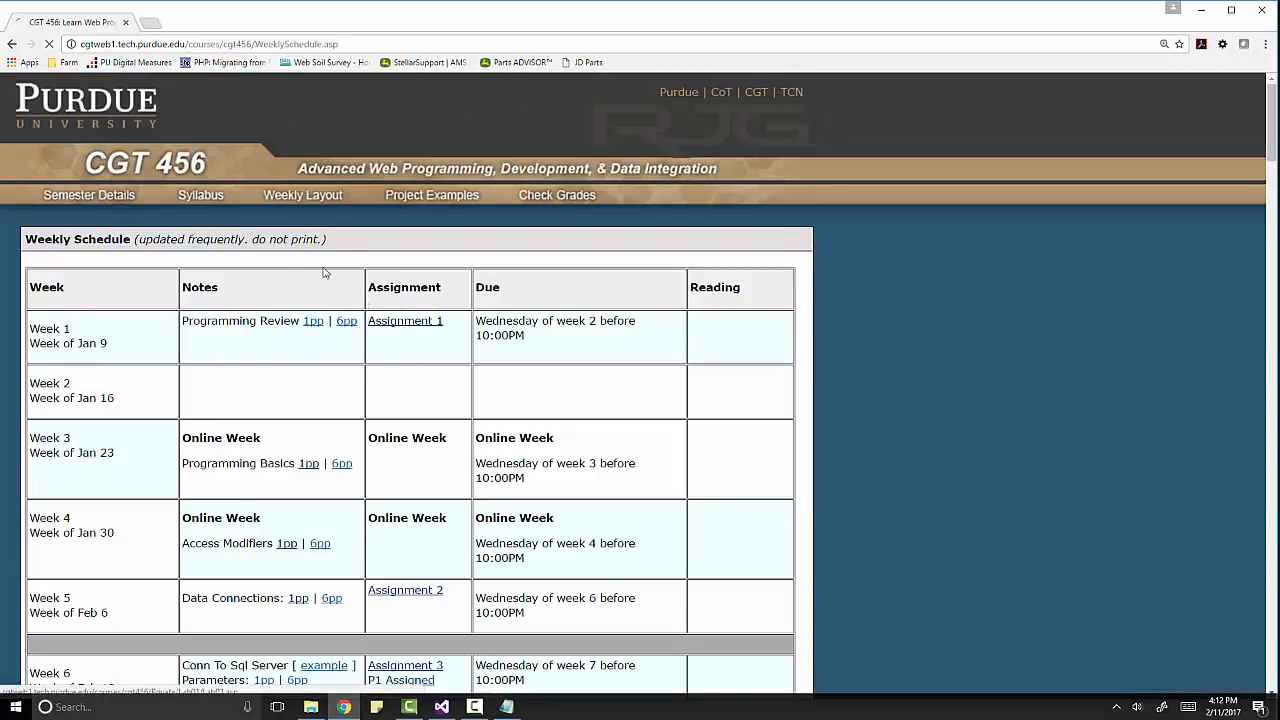
pyautogui.scroll(-2, 277, 249)
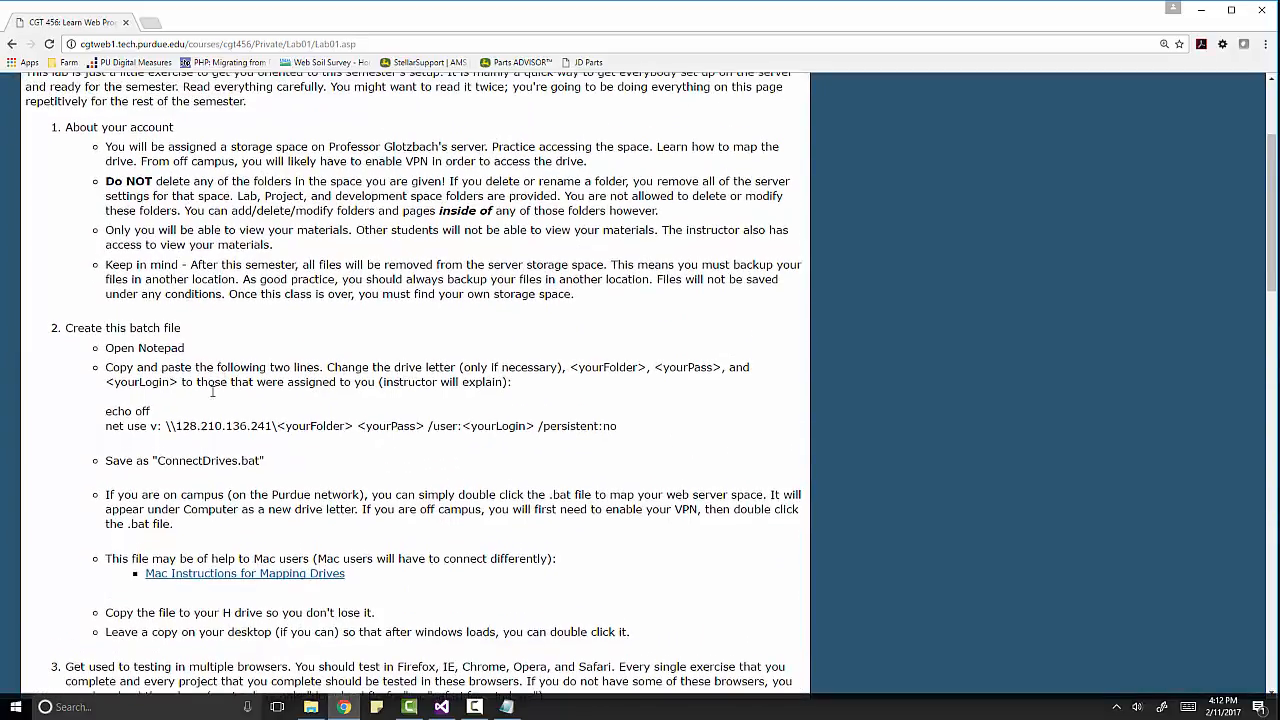
pyautogui.moveTo(106, 413); pyautogui.dragTo(680, 429)
pyautogui.hotkey('ctrl', 'c')
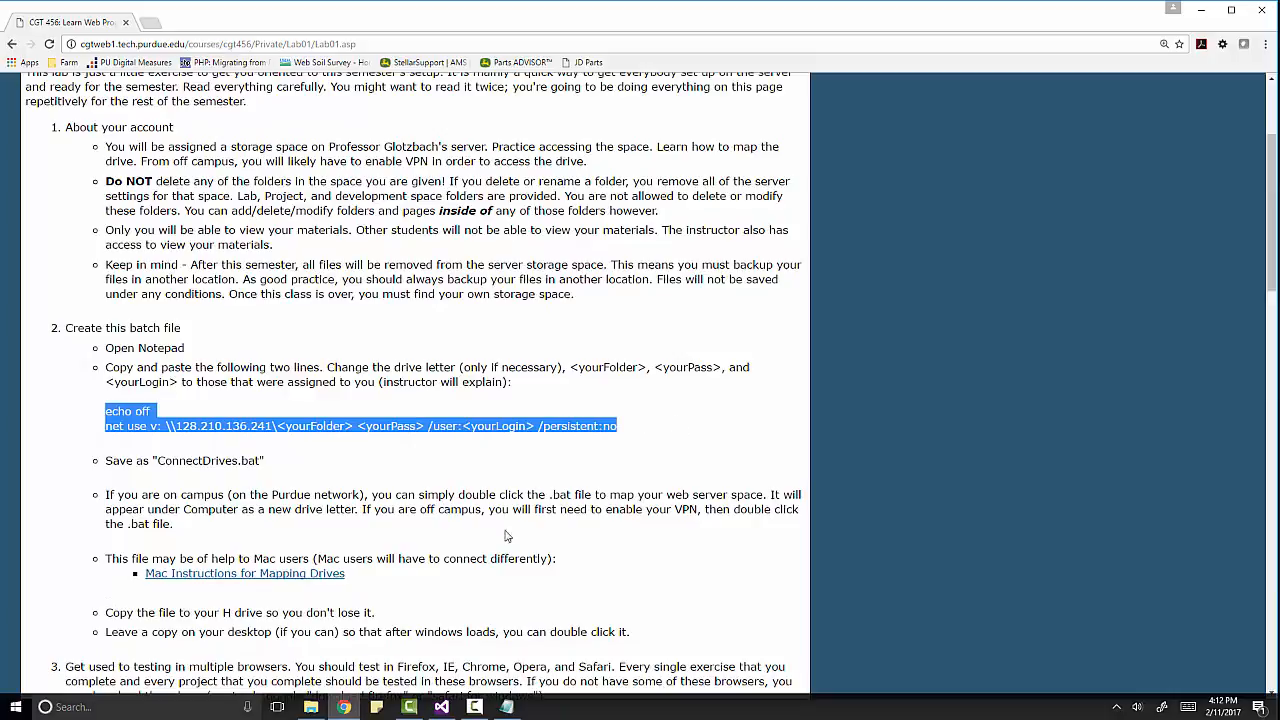
pyautogui.moveTo(512, 710)
# - Paste the 'echo off' and 'net use v:' batch lines into the blank Notepad document
pyautogui.click(510, 708)
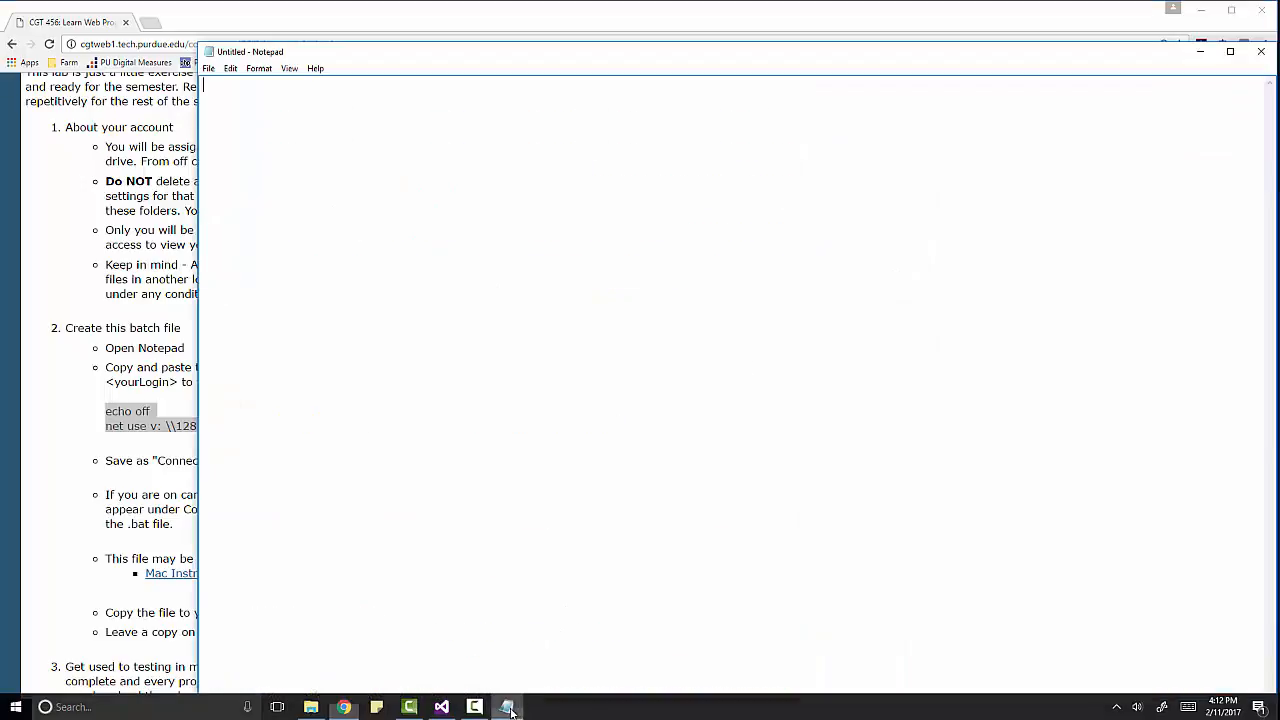
pyautogui.hotkey('ctrl', 'v')
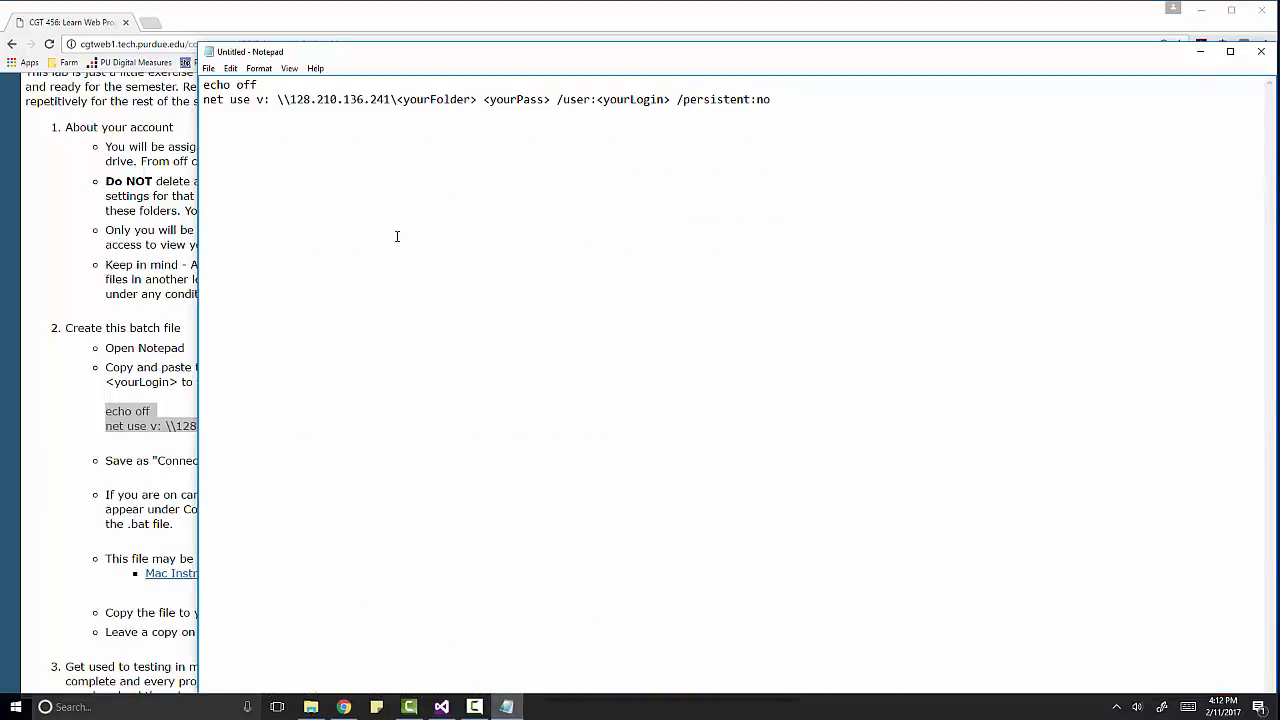
pyautogui.doubleClick(258, 99)
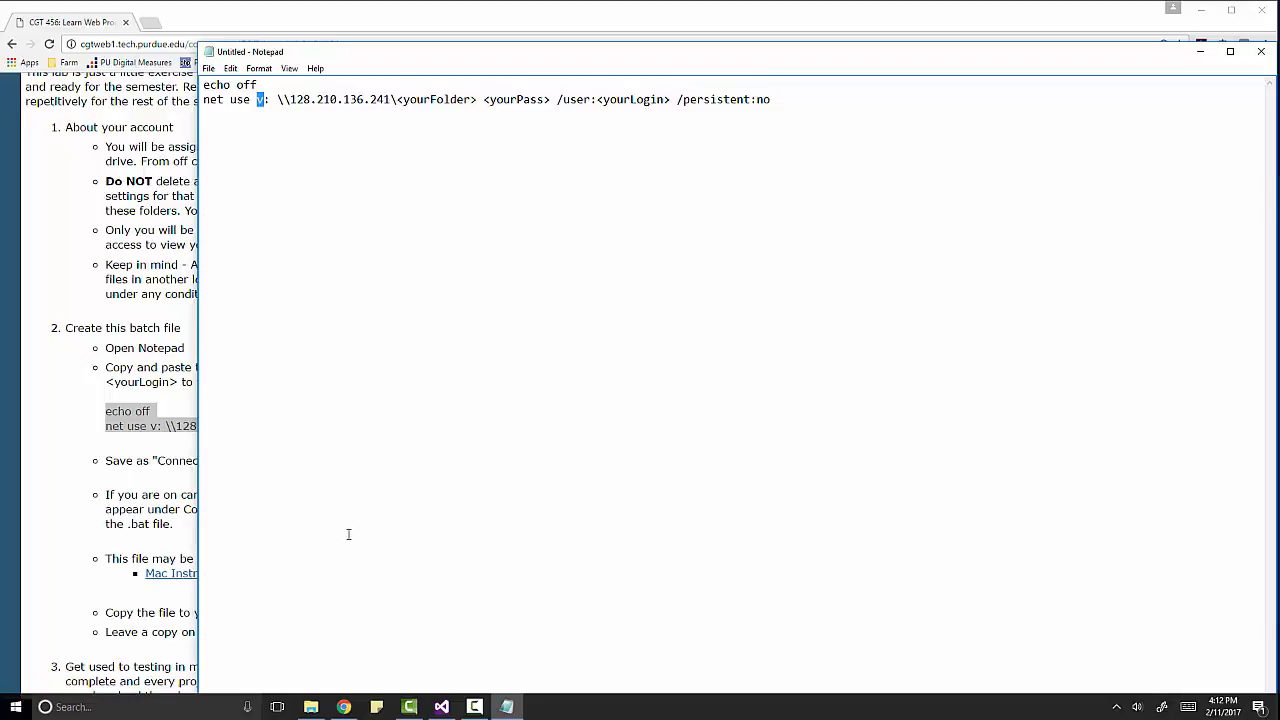
# - Check the used drive letters under This PC, then keep v: as the net use drive letter
pyautogui.click(318, 706)
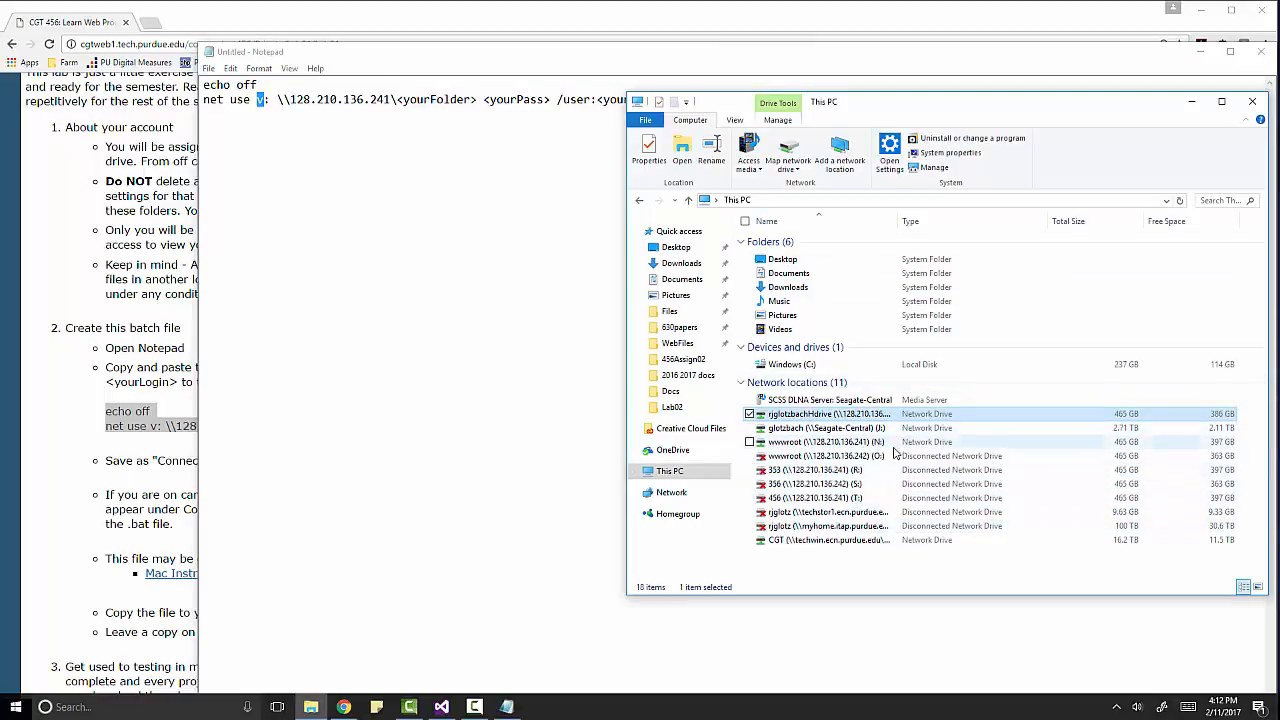
pyautogui.doubleClick(897, 220)
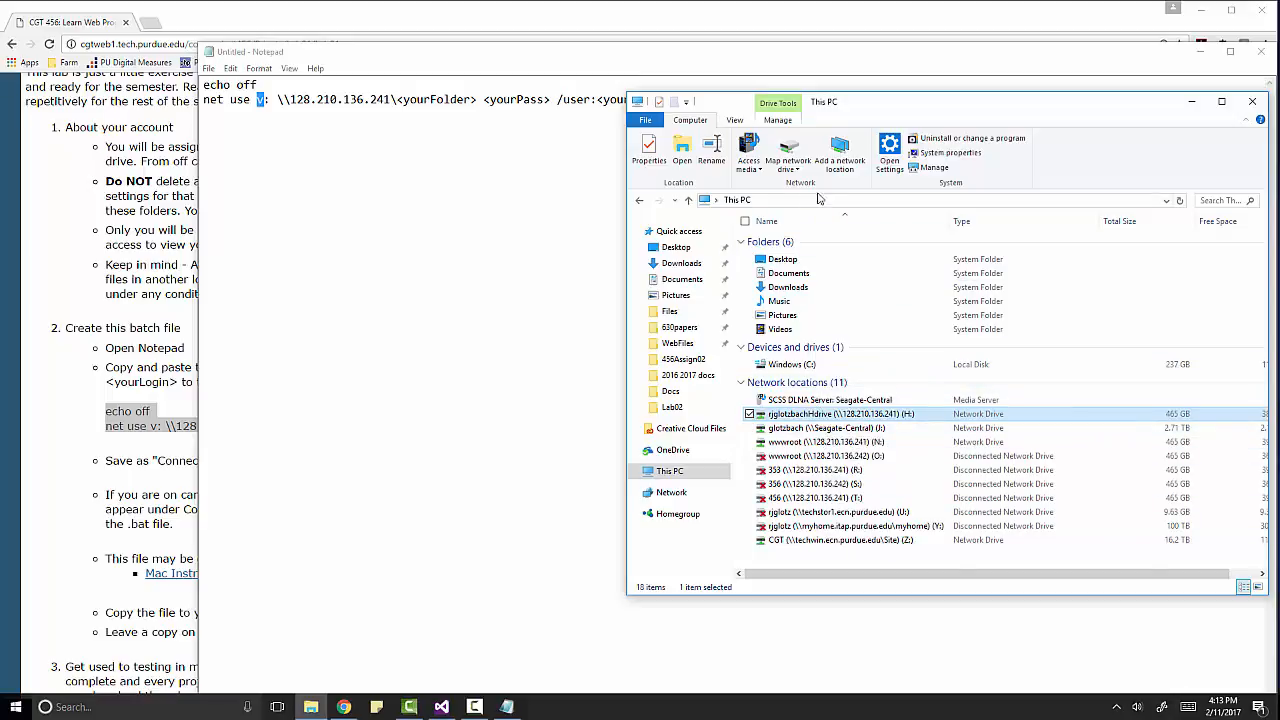
pyautogui.click(1252, 101)
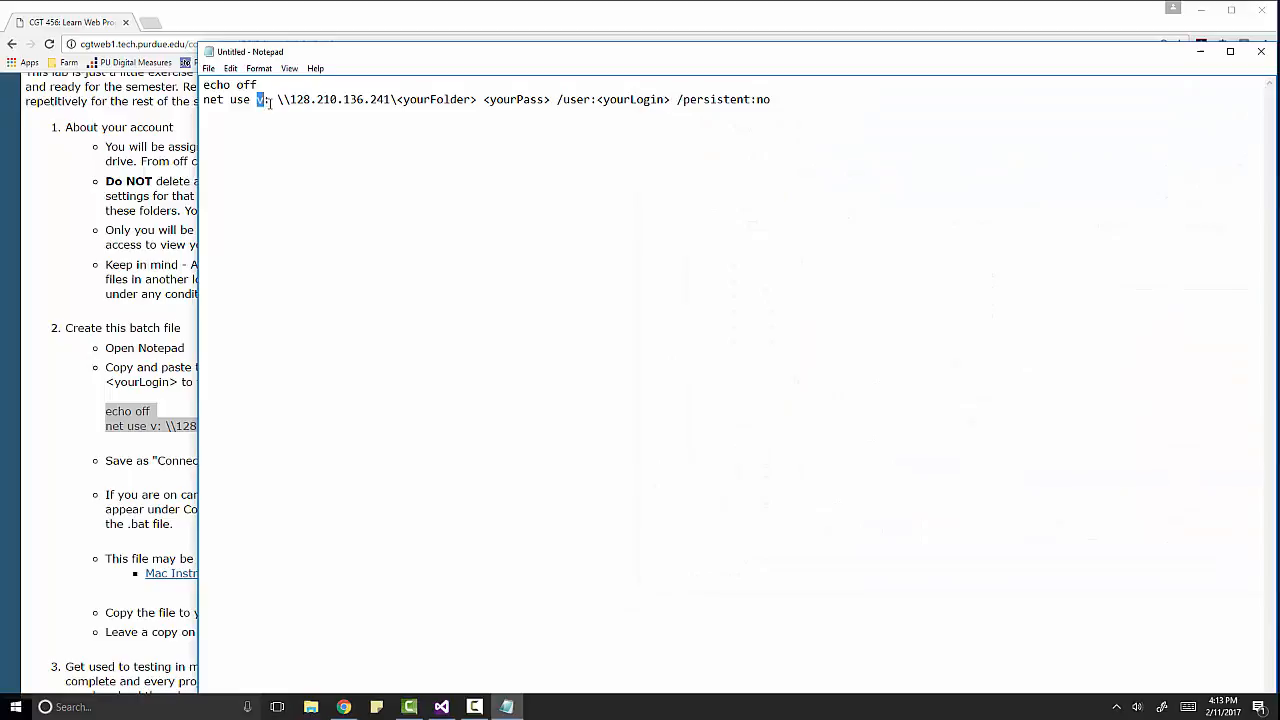
pyautogui.write('q')
pyautogui.press('BackSpace')
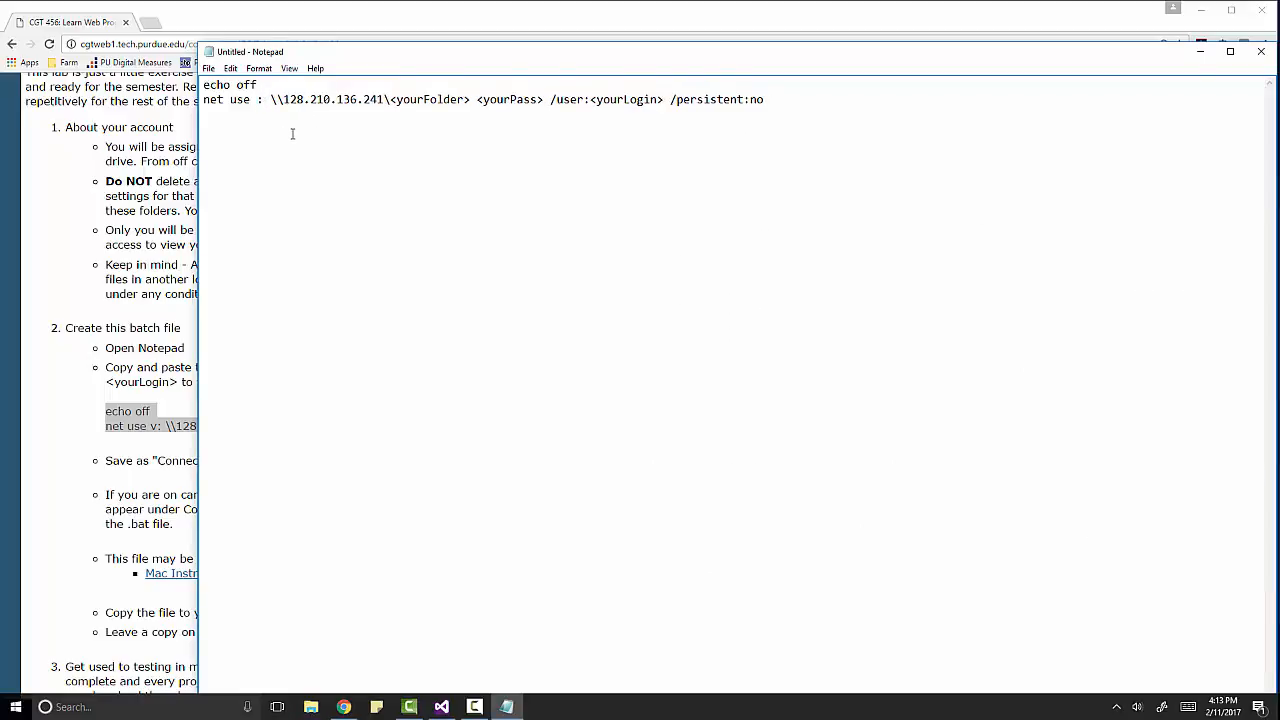
pyautogui.write('v')
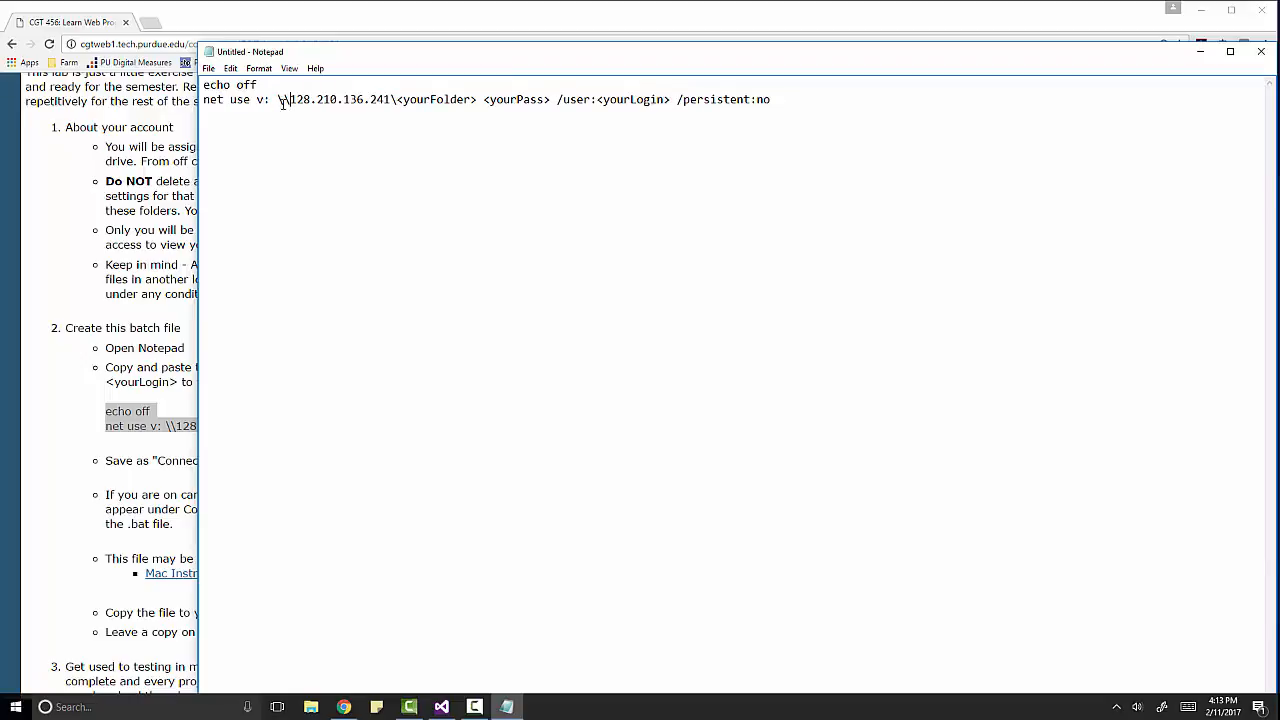
pyautogui.moveTo(278, 100); pyautogui.dragTo(481, 101)
pyautogui.click(449, 118)
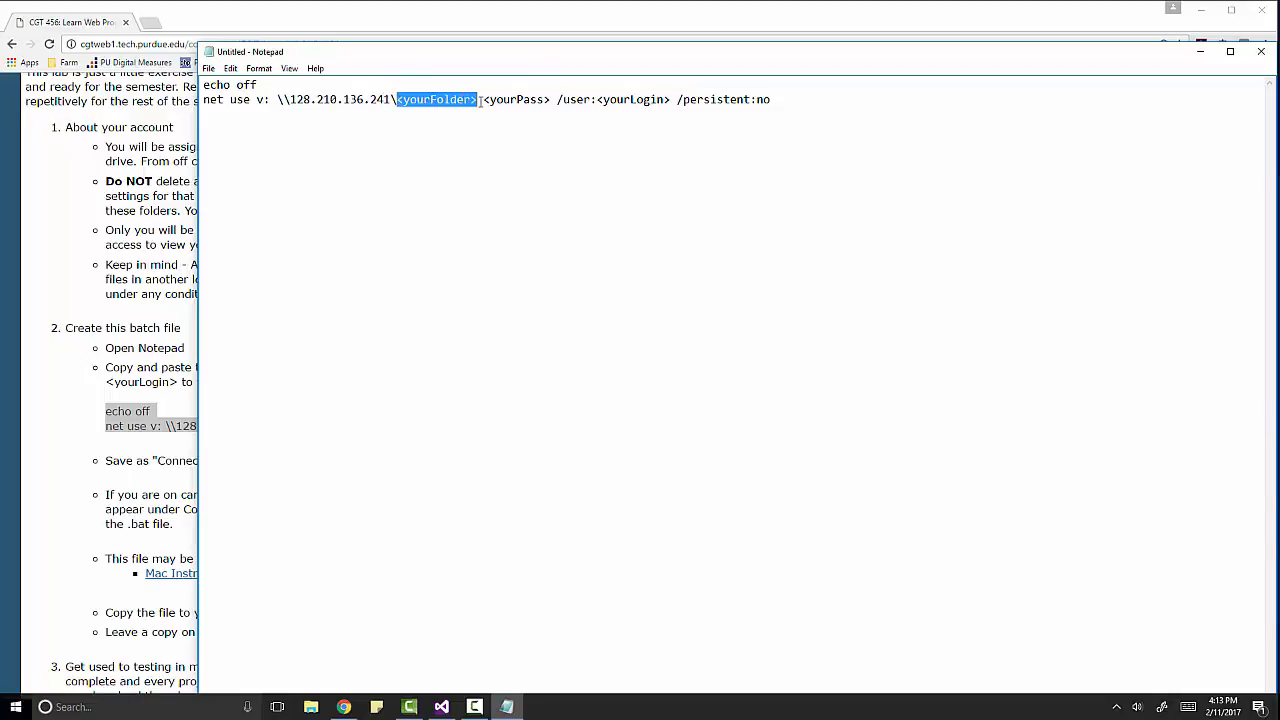
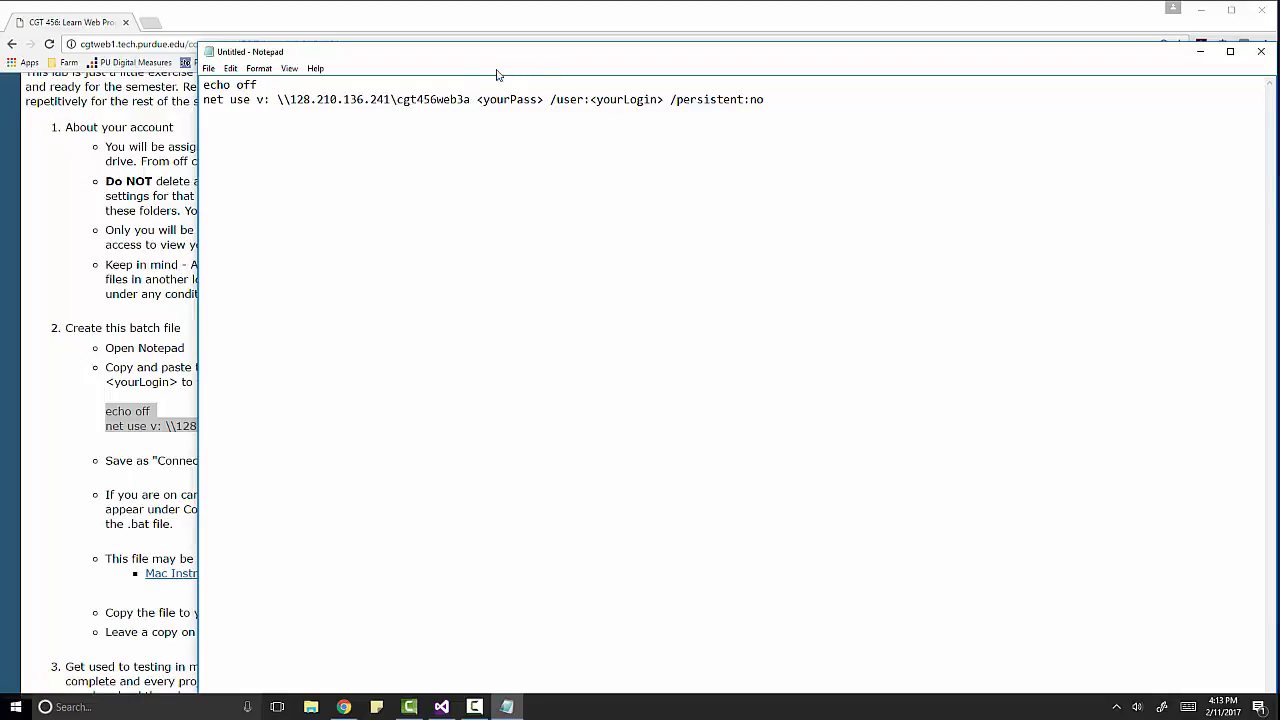
pyautogui.moveTo(480, 103); pyautogui.dragTo(513, 100)
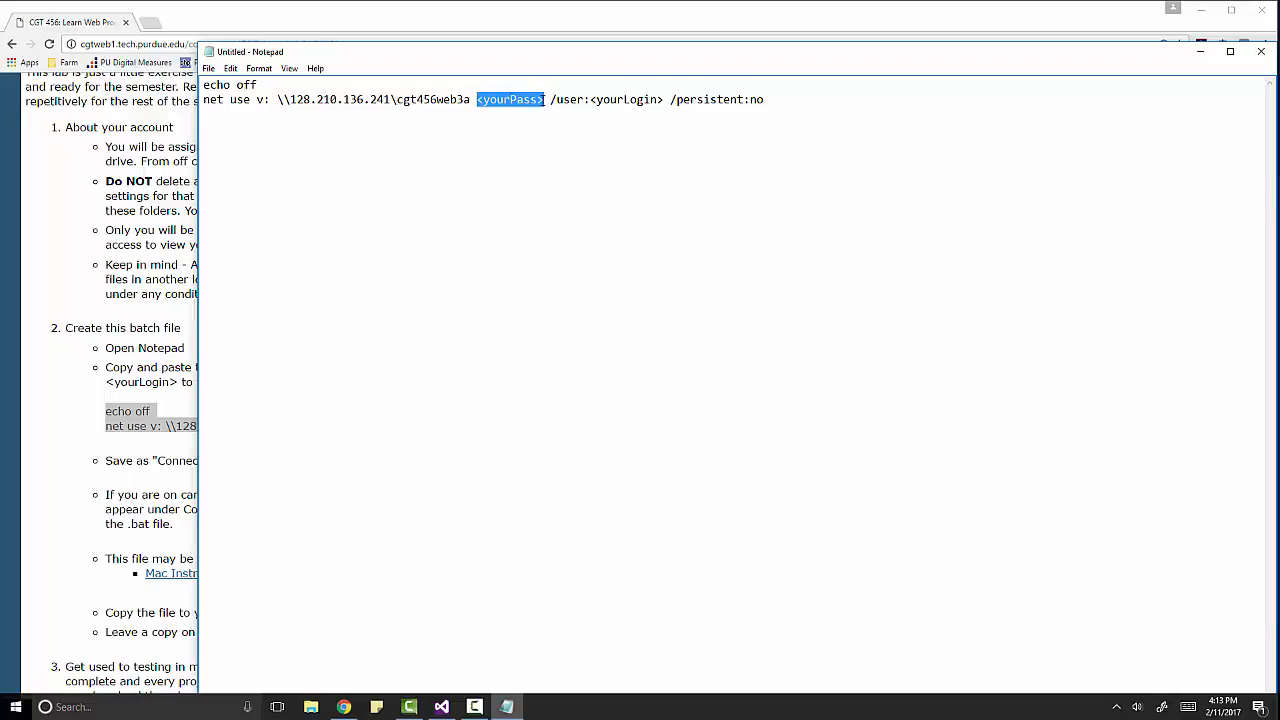
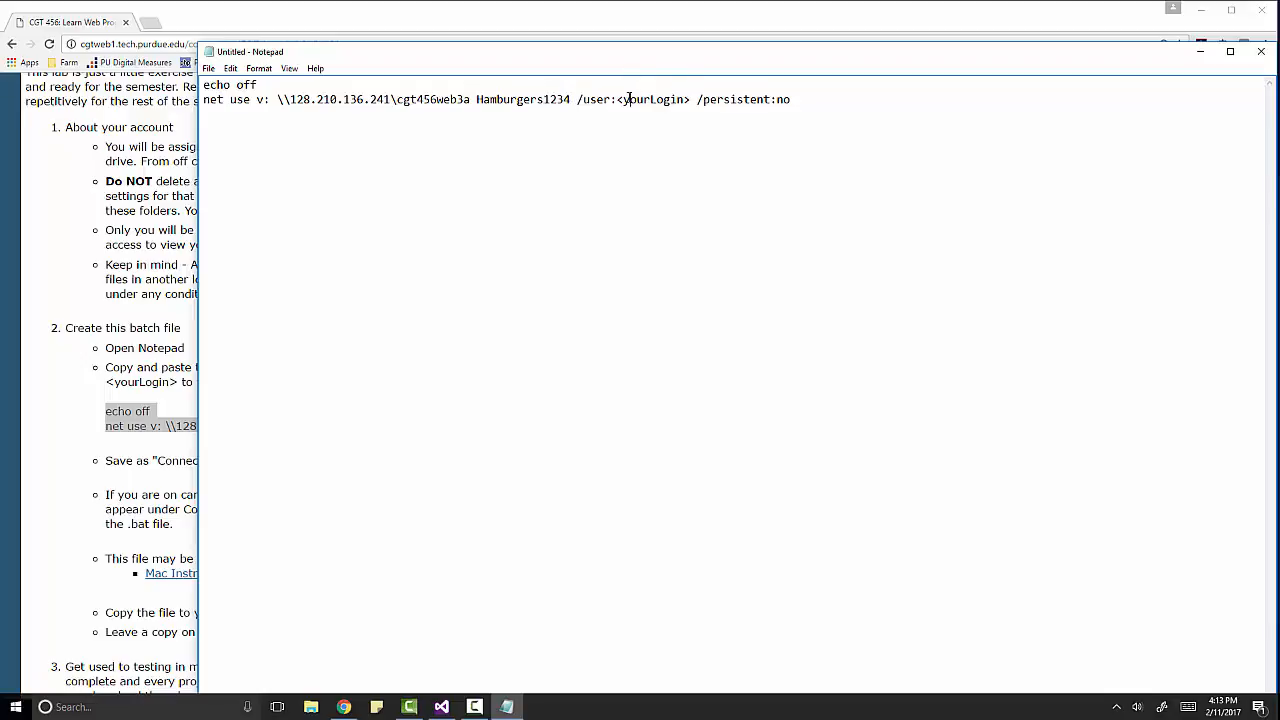
pyautogui.moveTo(617, 99); pyautogui.dragTo(691, 99)
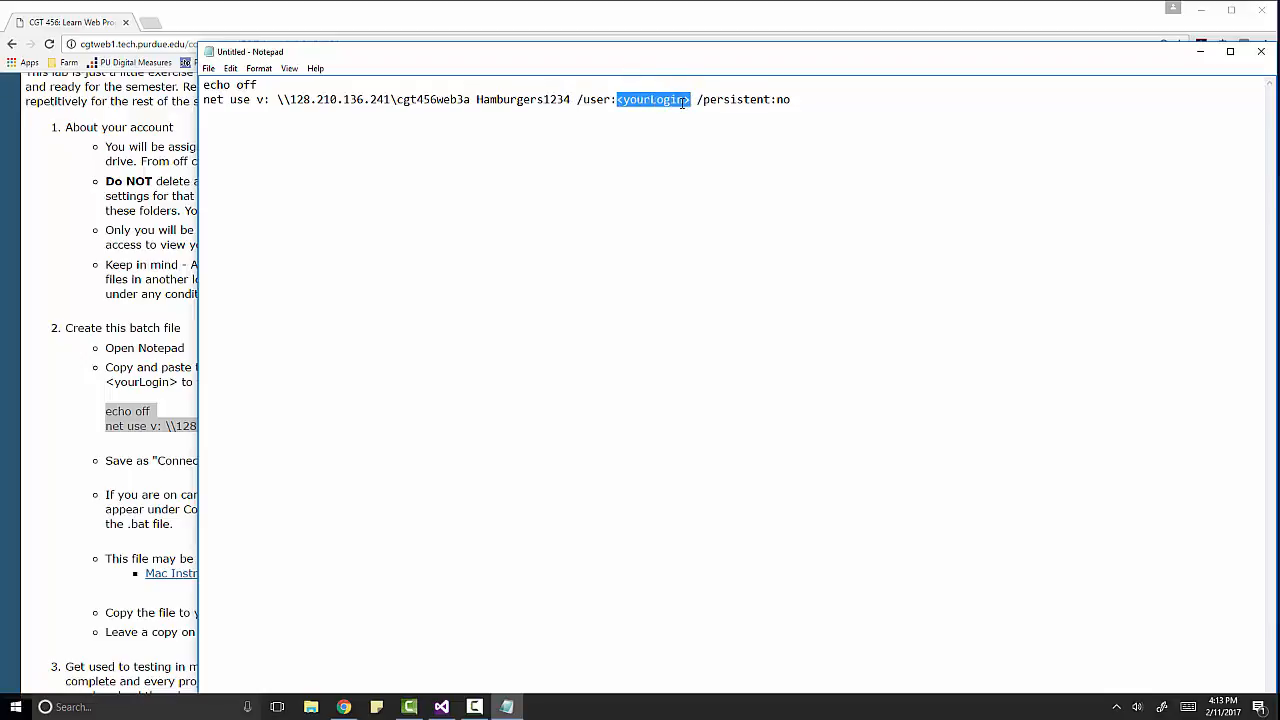
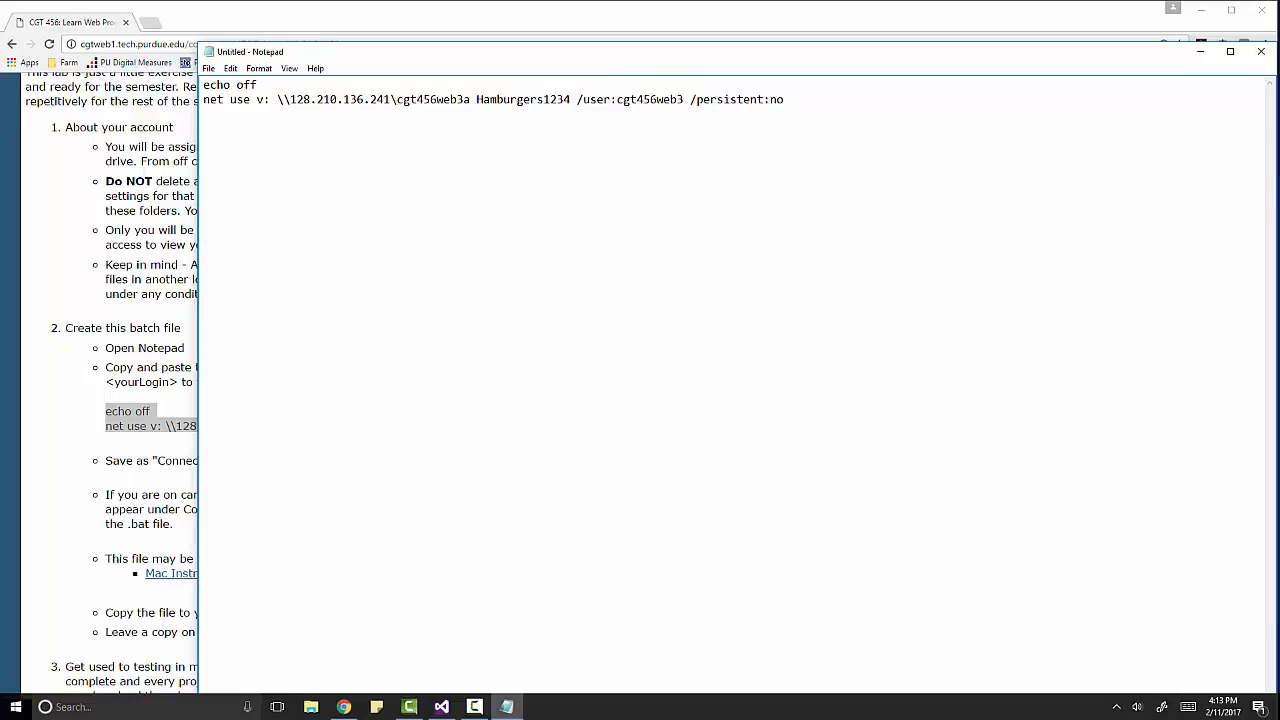
# - Start a Save As of the batch file with the Desktop as the location
pyautogui.click(207, 70)
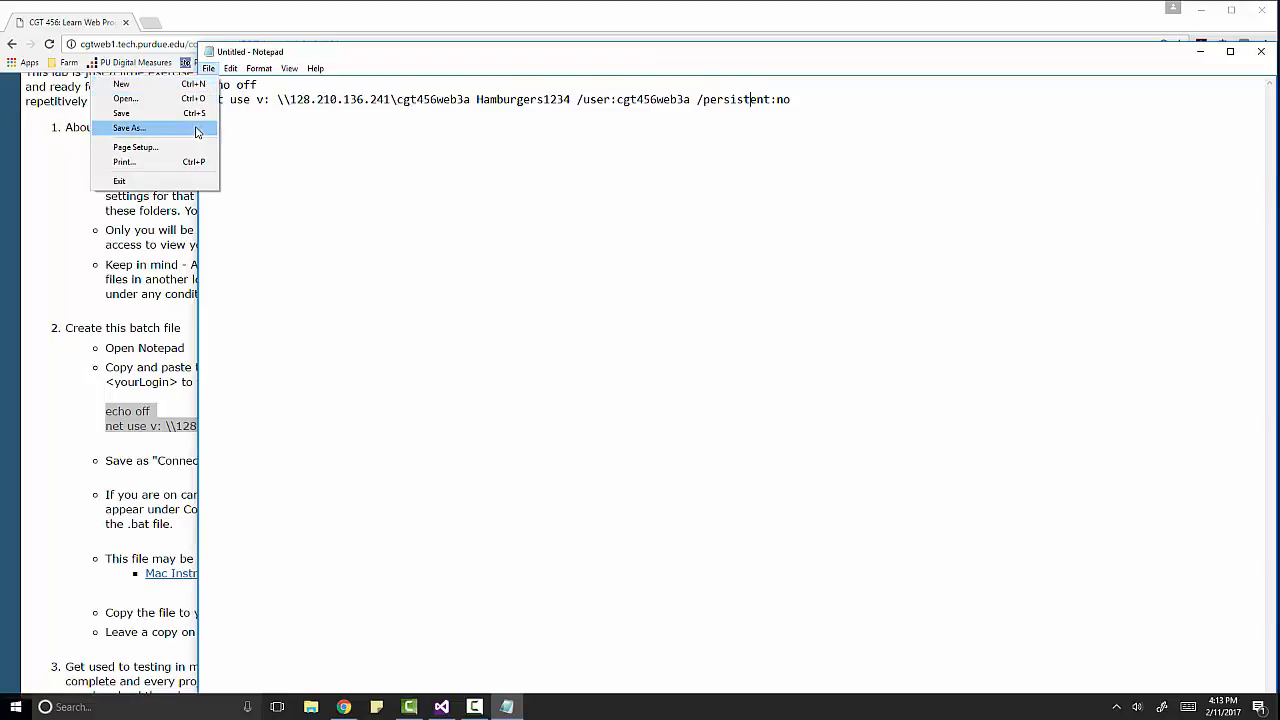
pyautogui.click(196, 130)
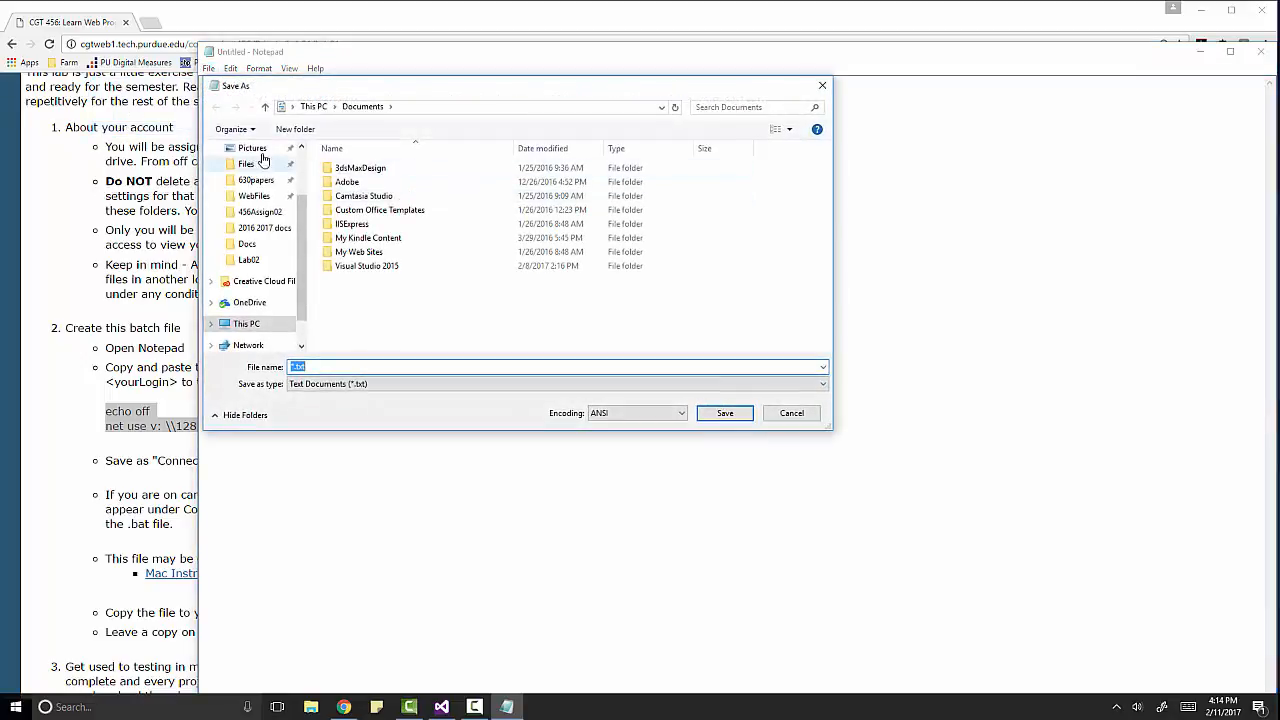
pyautogui.scroll(2, 303, 165)
pyautogui.click(252, 174)
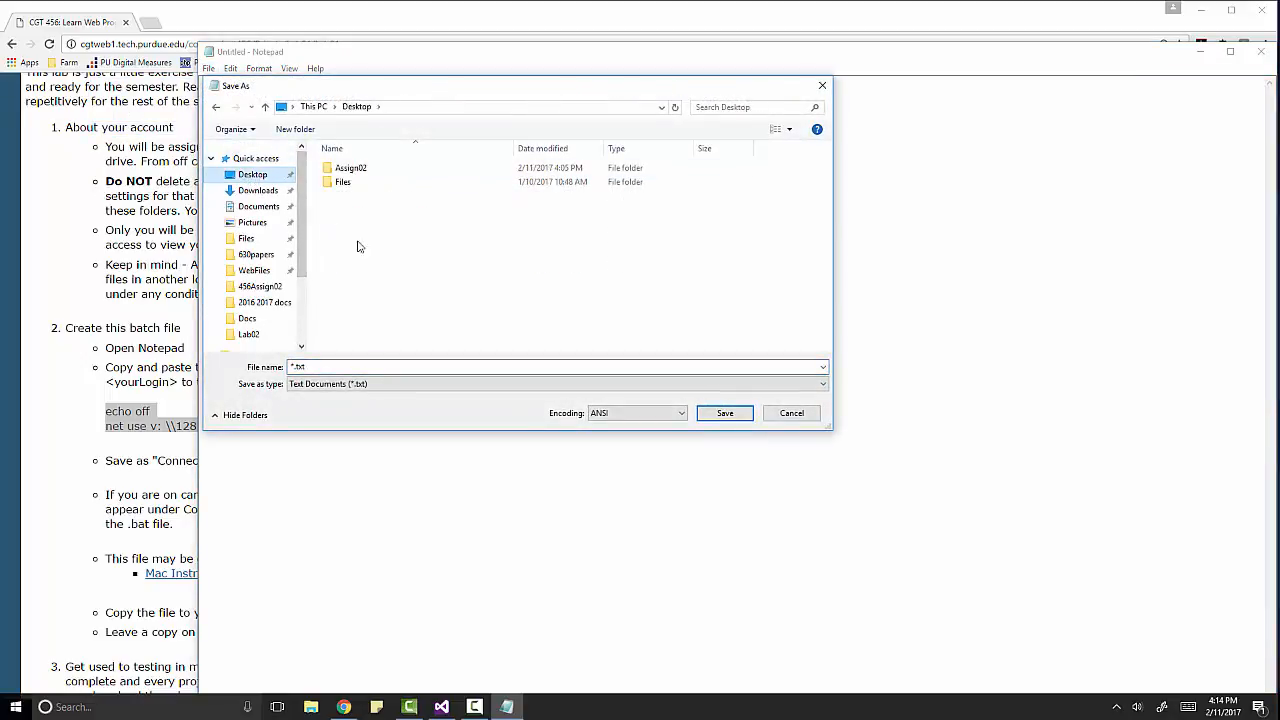
# - Save it as ConnectDrives8.bat, close Notepad, and minimize the browser
pyautogui.click(357, 366)
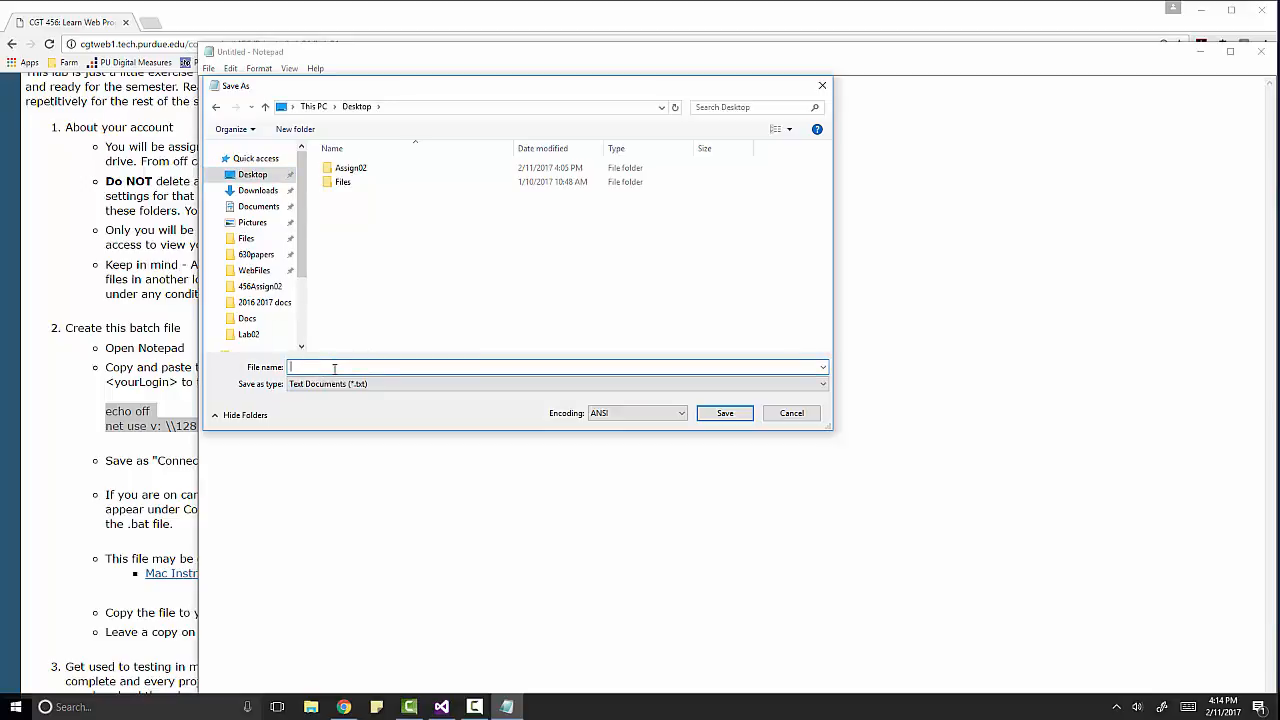
pyautogui.write('cr')
pyautogui.press('BackSpace')
pyautogui.write('onn')
pyautogui.press('Down')
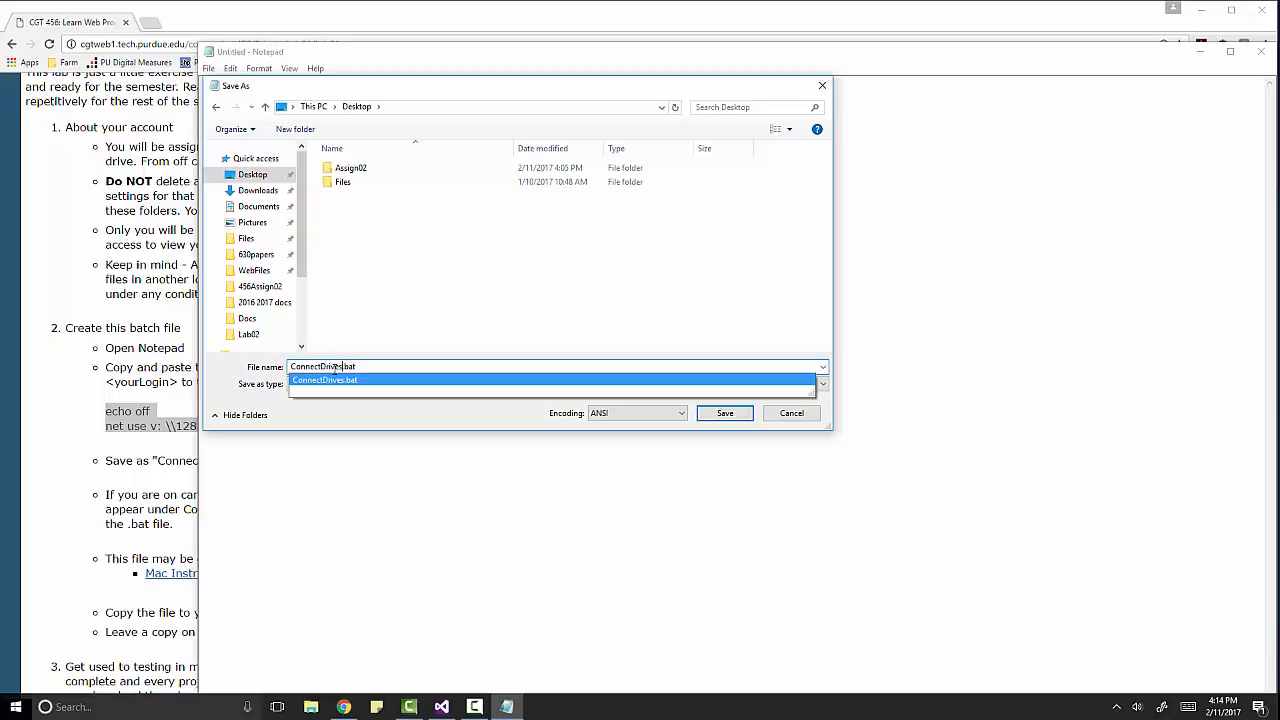
pyautogui.click(335, 367)
pyautogui.click(382, 366)
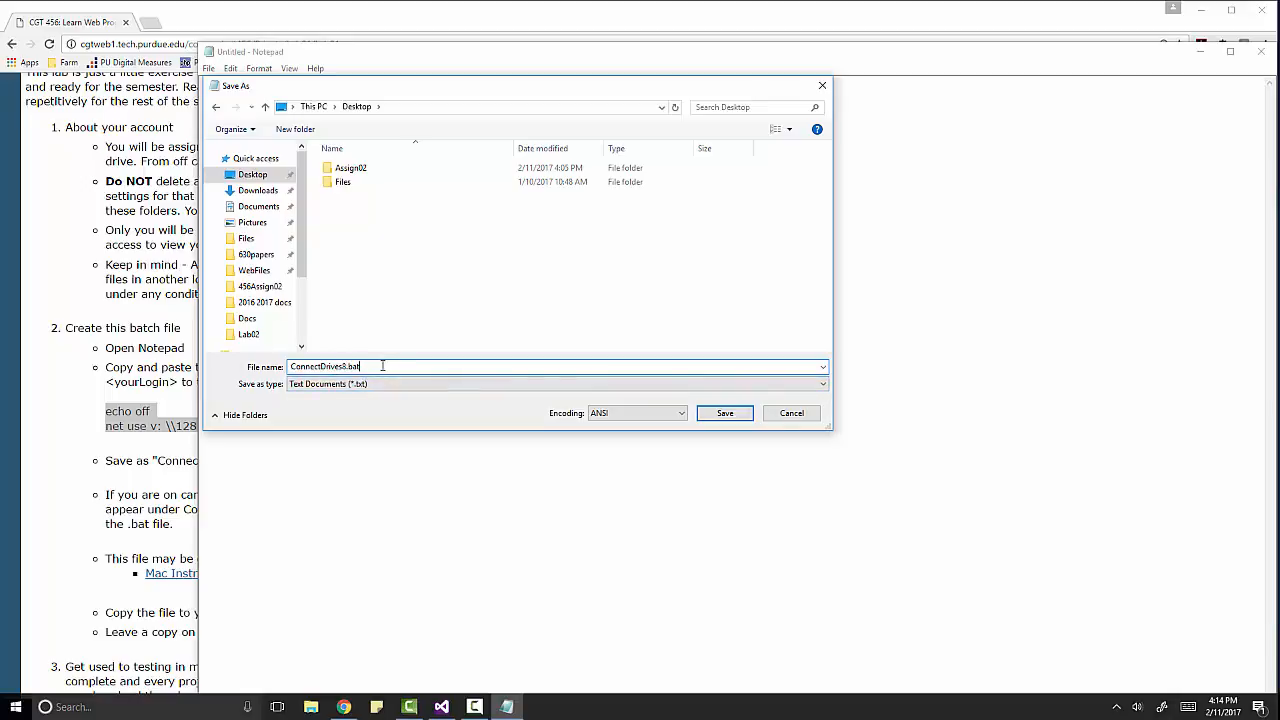
pyautogui.click(718, 411)
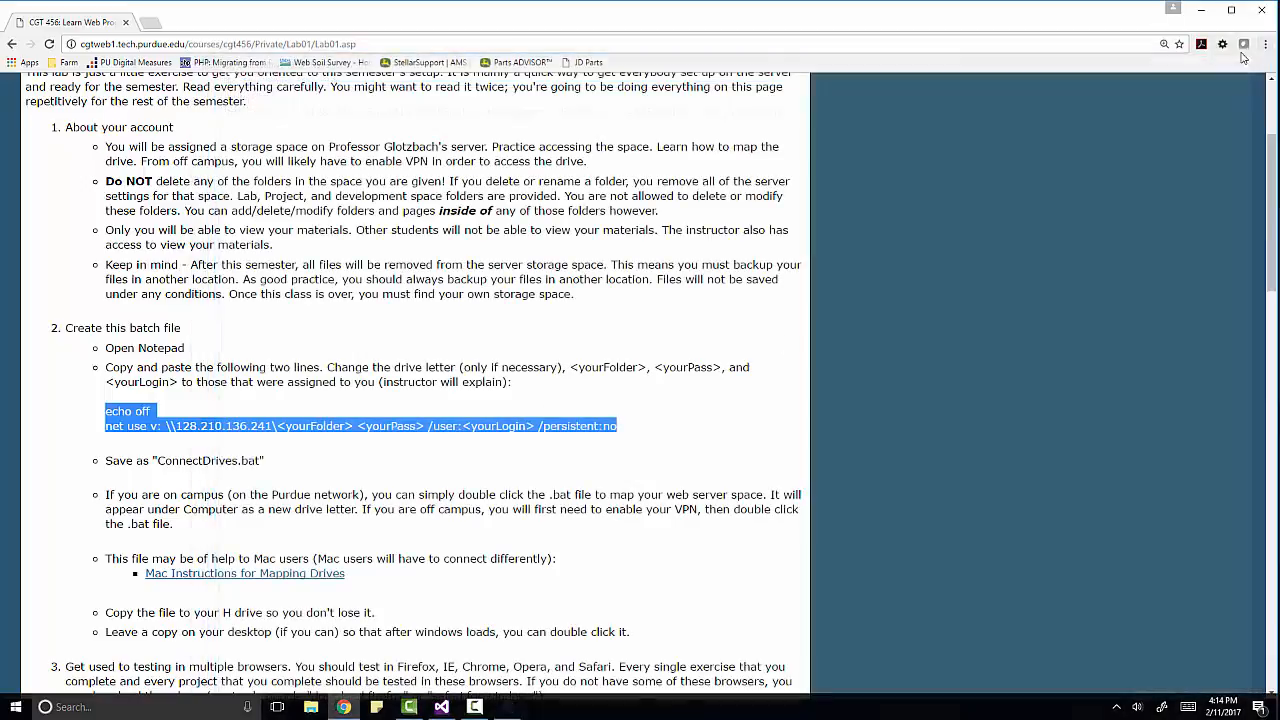
pyautogui.click(1261, 51)
pyautogui.click(1201, 10)
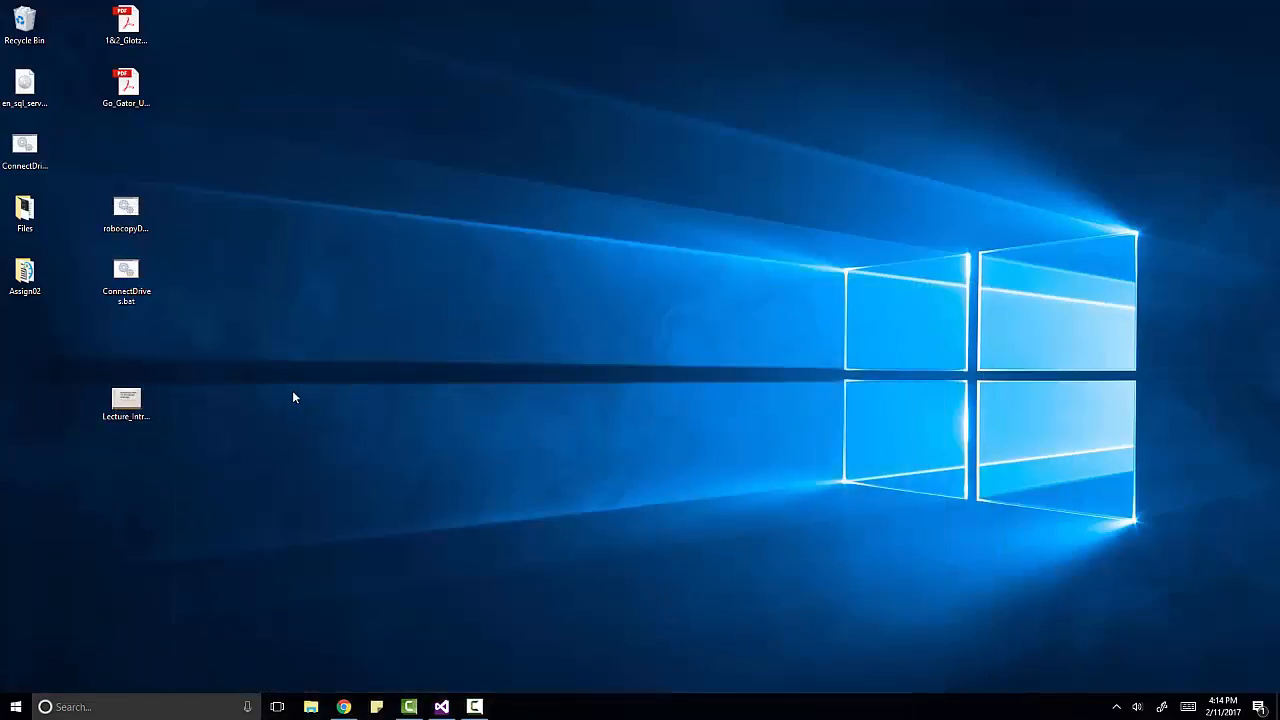
# - Move ConnectDrives8.bat to mid-desktop and run the ConnectDrives drive-mapping batch file
pyautogui.moveTo(26, 152); pyautogui.dragTo(434, 284)
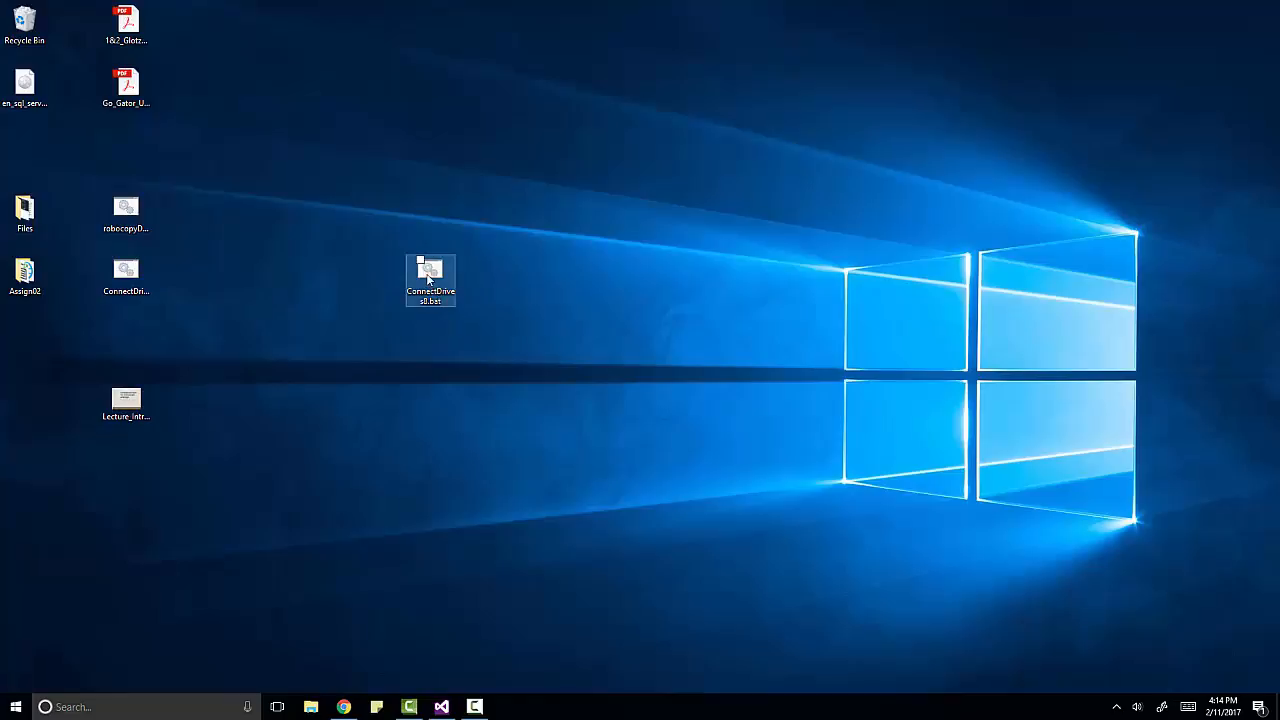
pyautogui.doubleClick(127, 278)
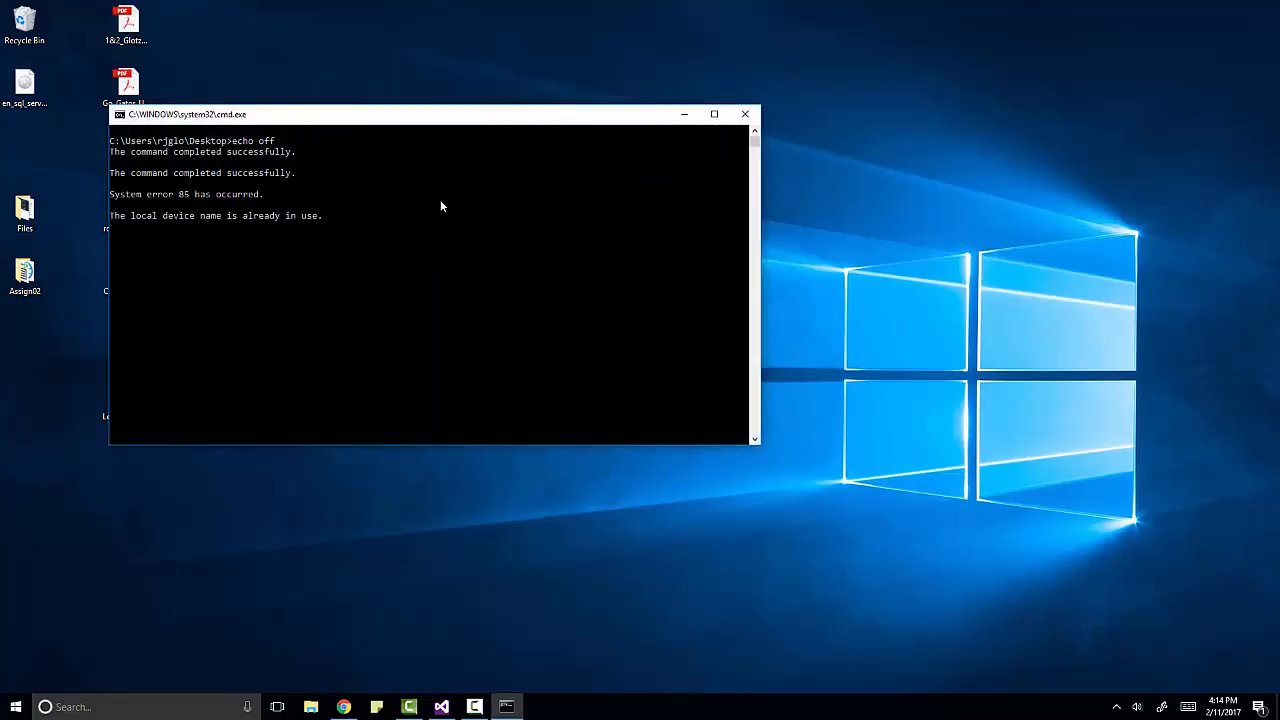
pyautogui.click(744, 116)
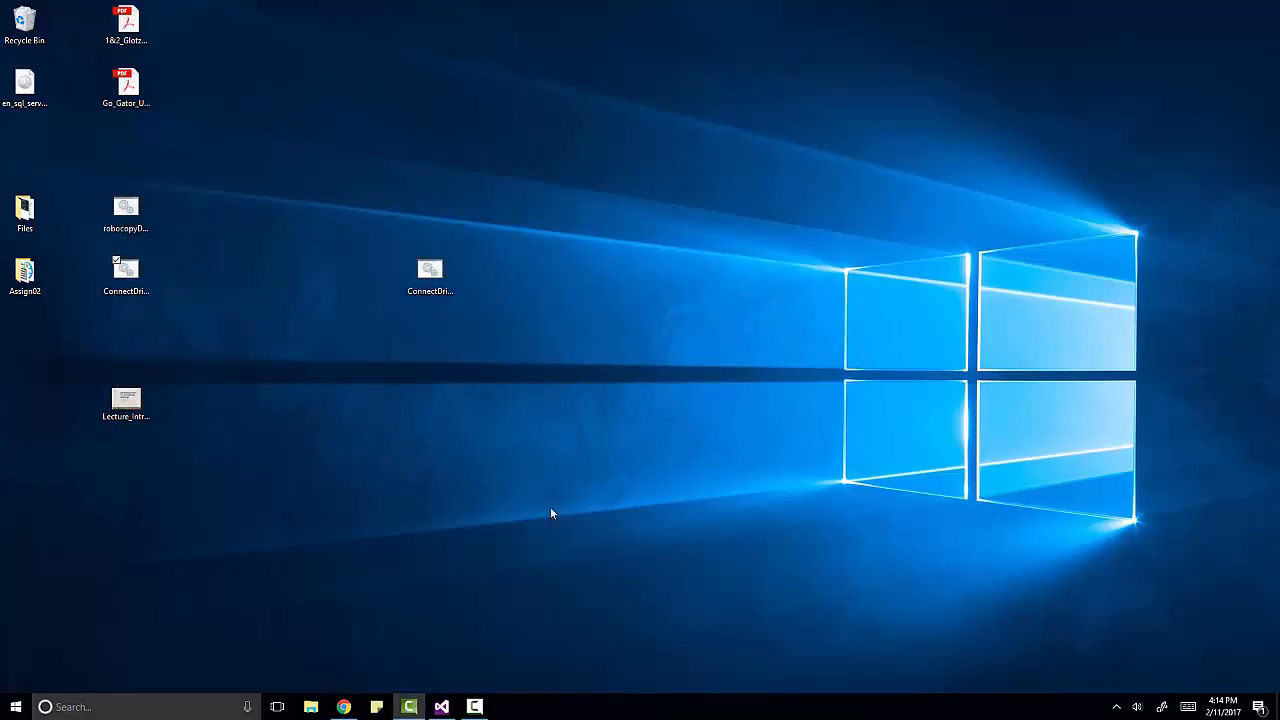
# - Check the mapped network drives under This PC in File Explorer
pyautogui.click(311, 706)
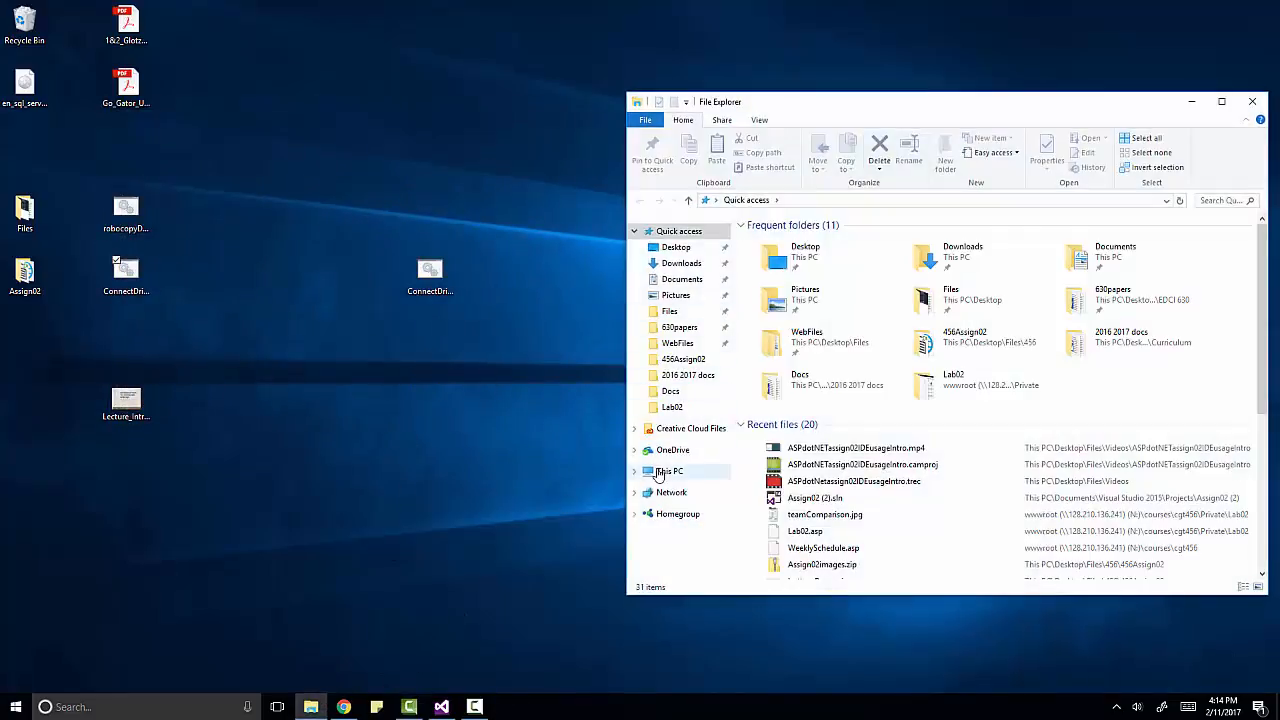
pyautogui.click(665, 472)
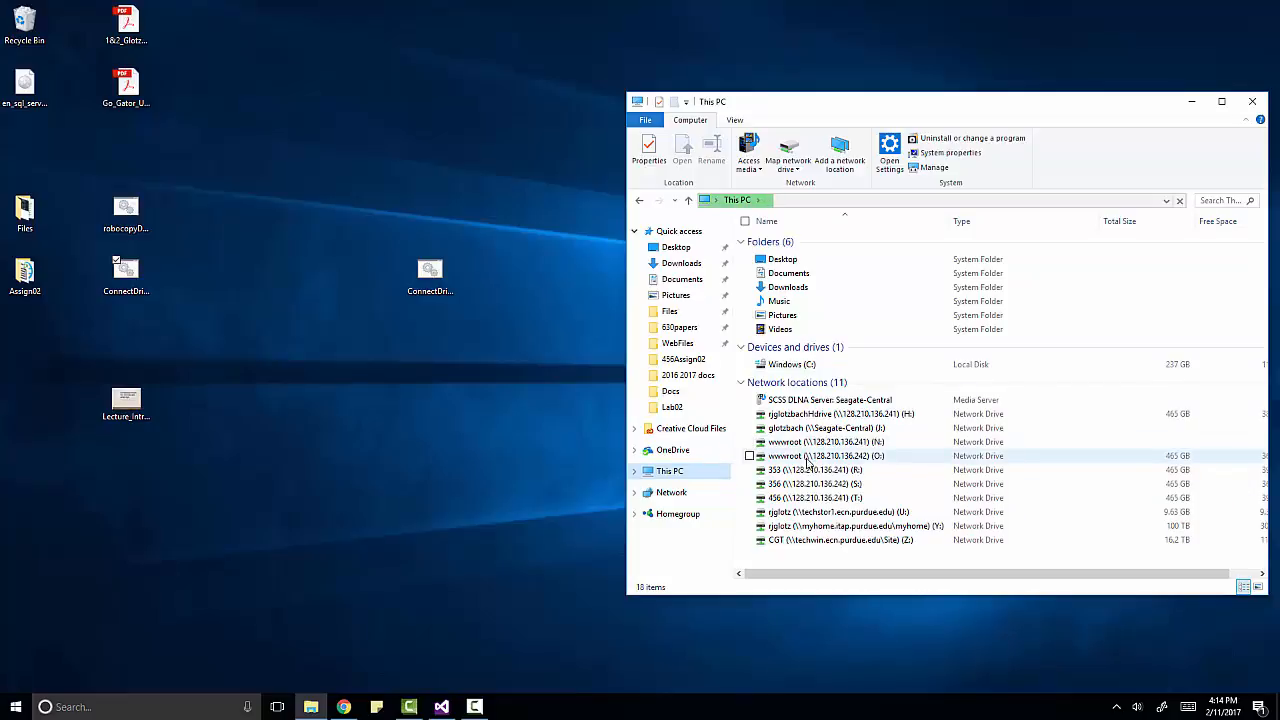
pyautogui.click(1252, 101)
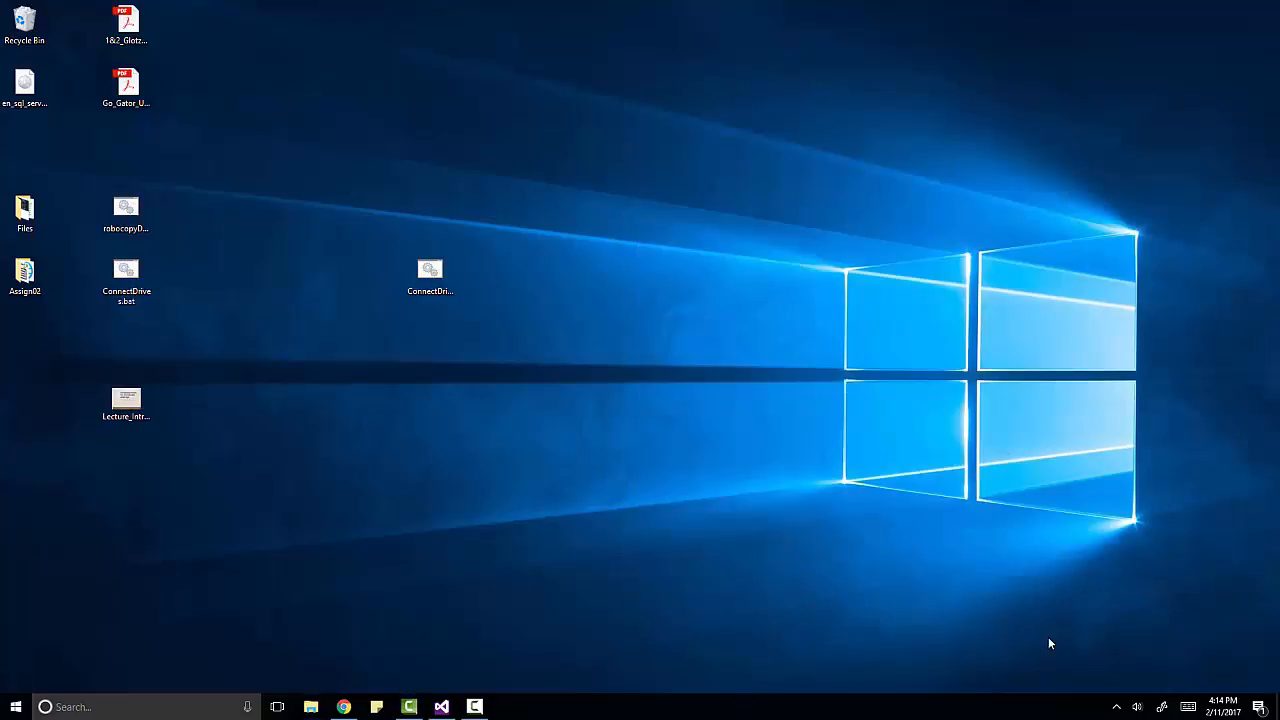
pyautogui.click(1117, 706)
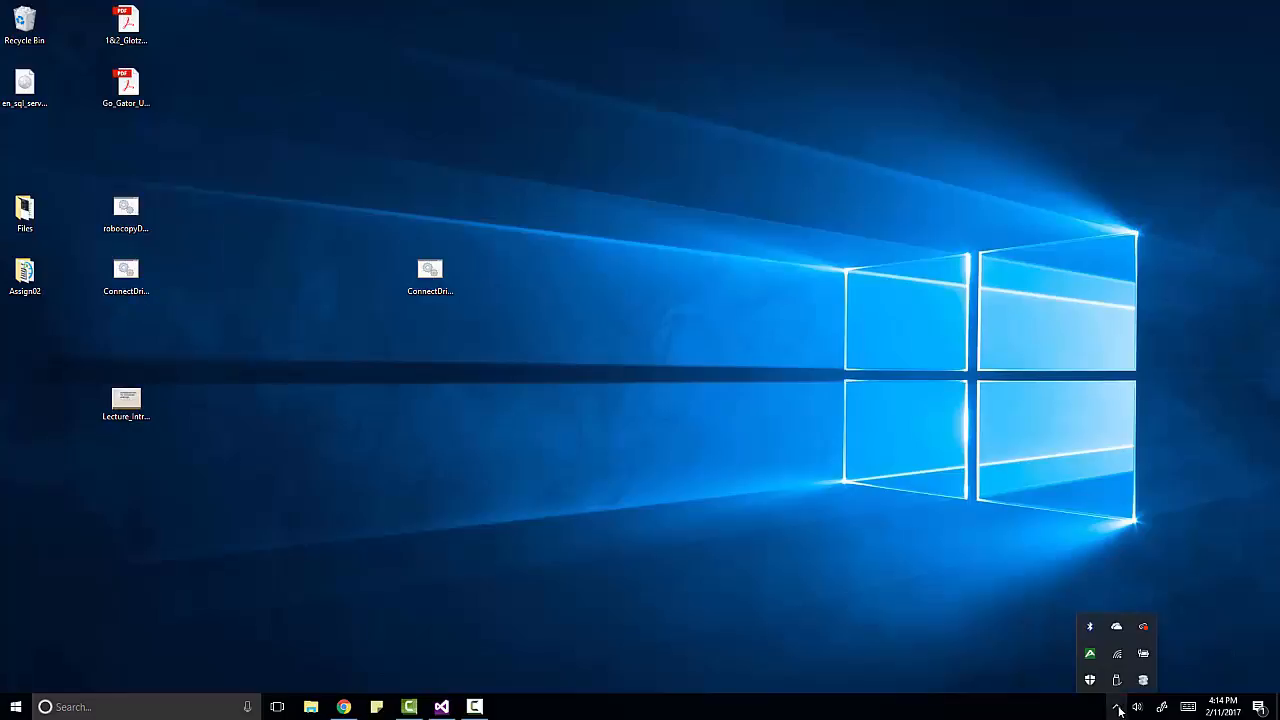
pyautogui.click(1117, 655)
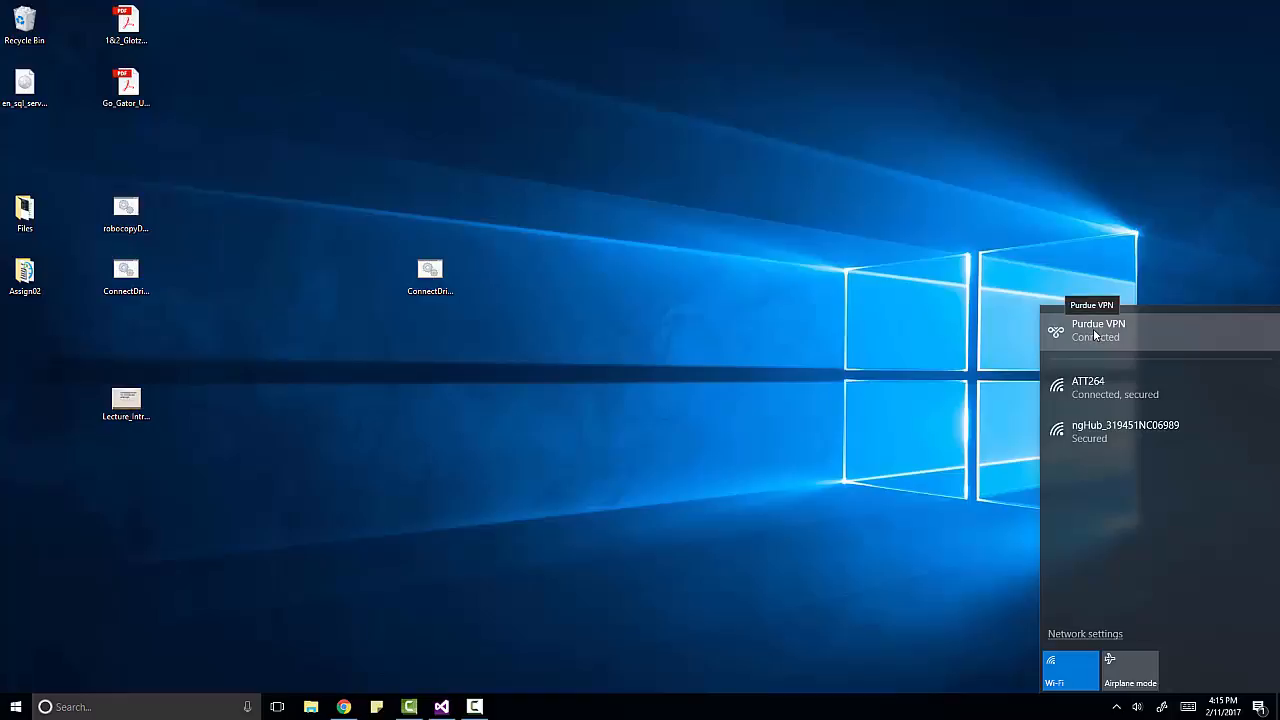
pyautogui.click(877, 382)
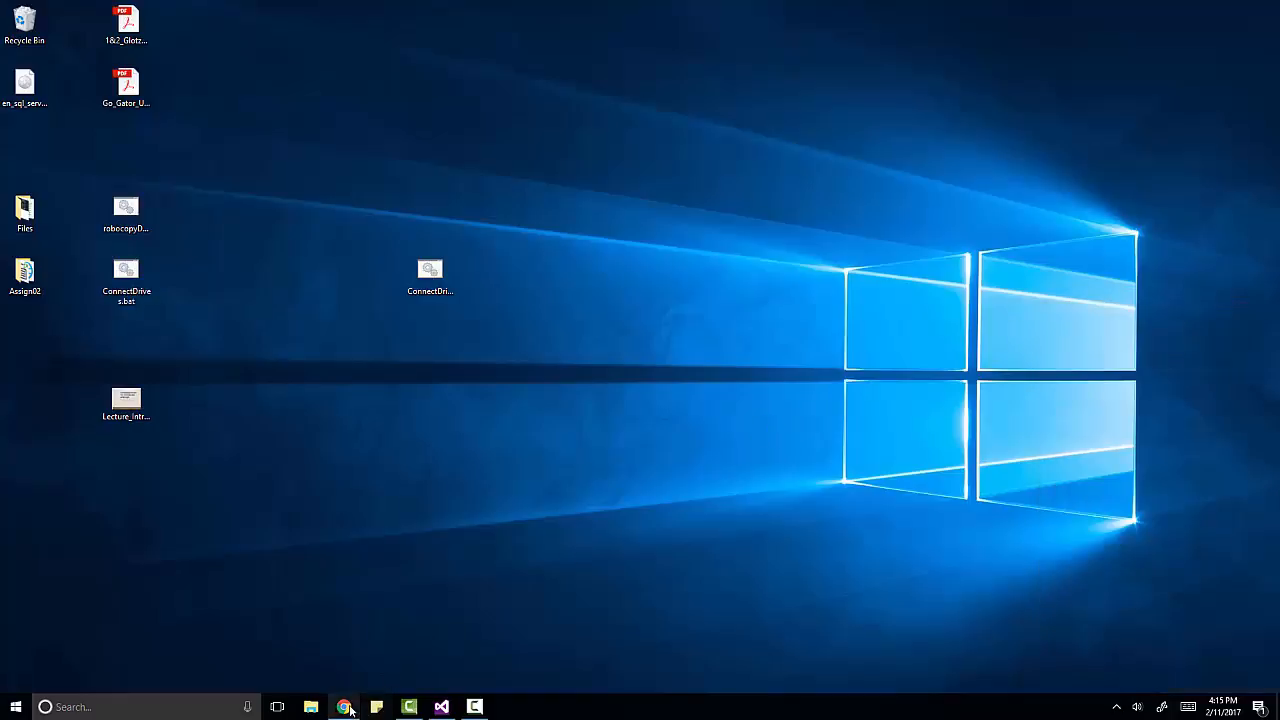
pyautogui.click(343, 706)
# - Check the connection's IP on whatismyipaddress.com, close that tab, and minimize Chrome
pyautogui.click(150, 22)
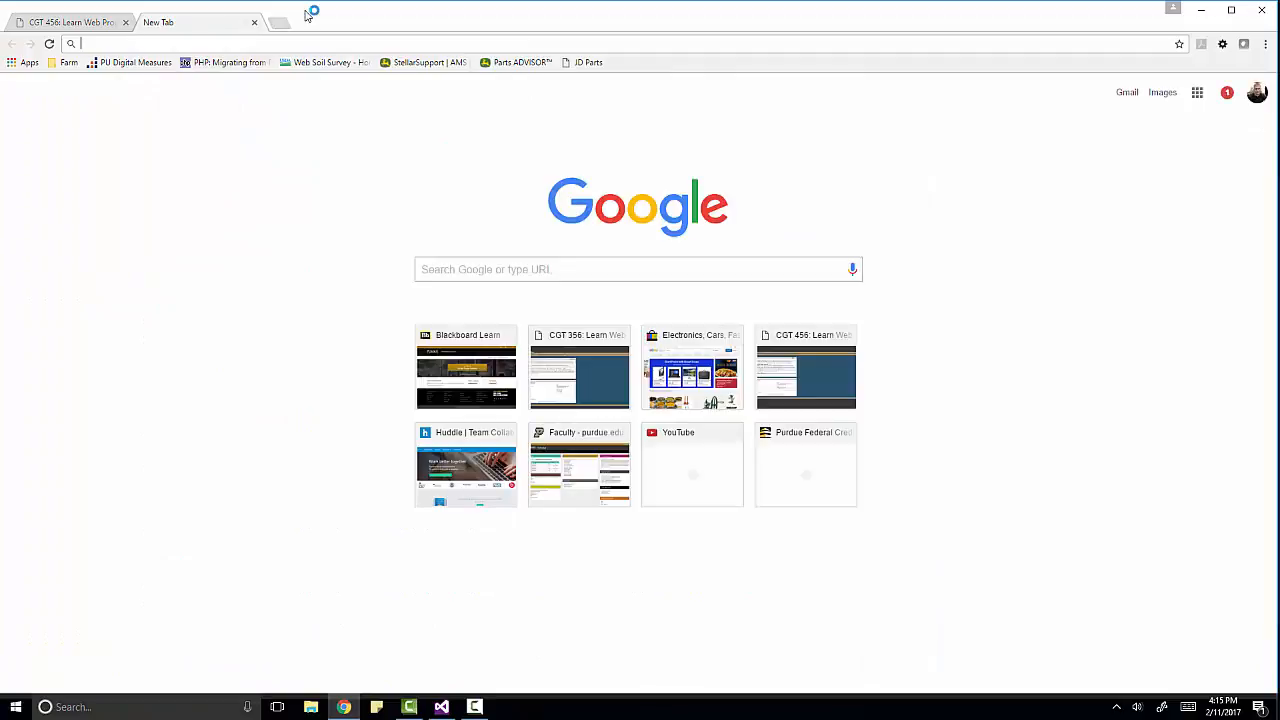
pyautogui.write('whatism')
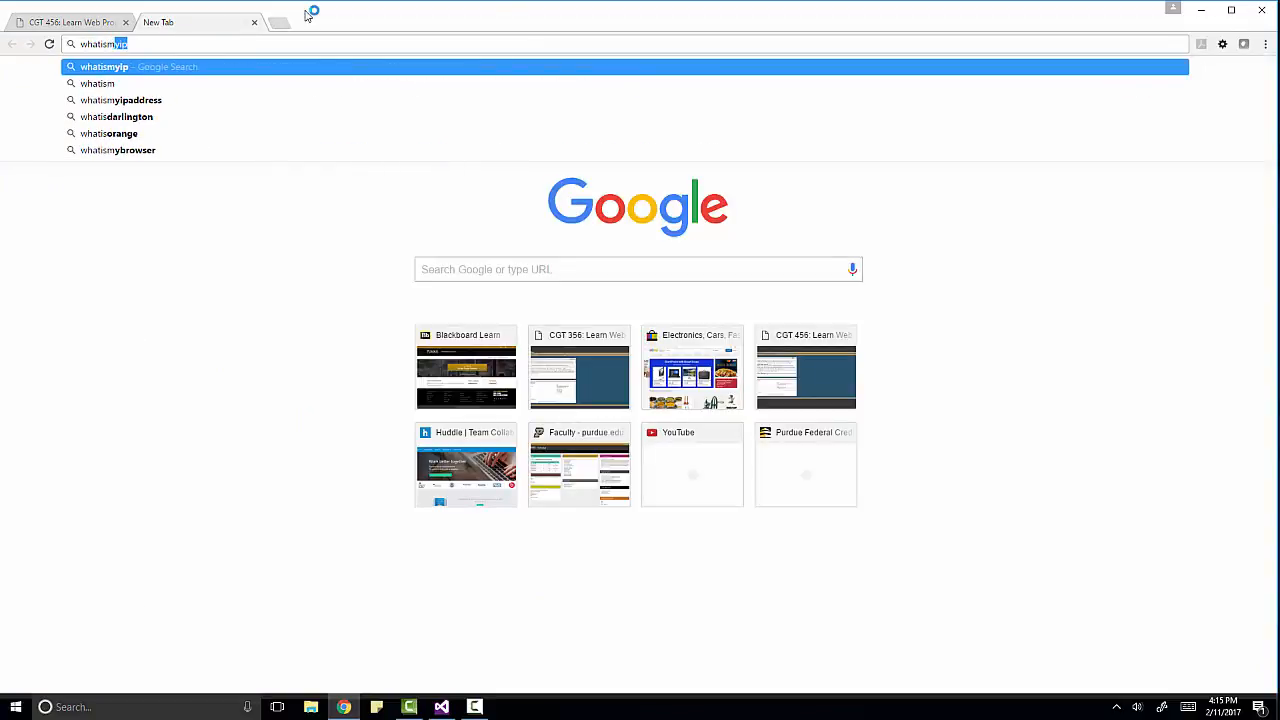
pyautogui.write('yipaddress.c')
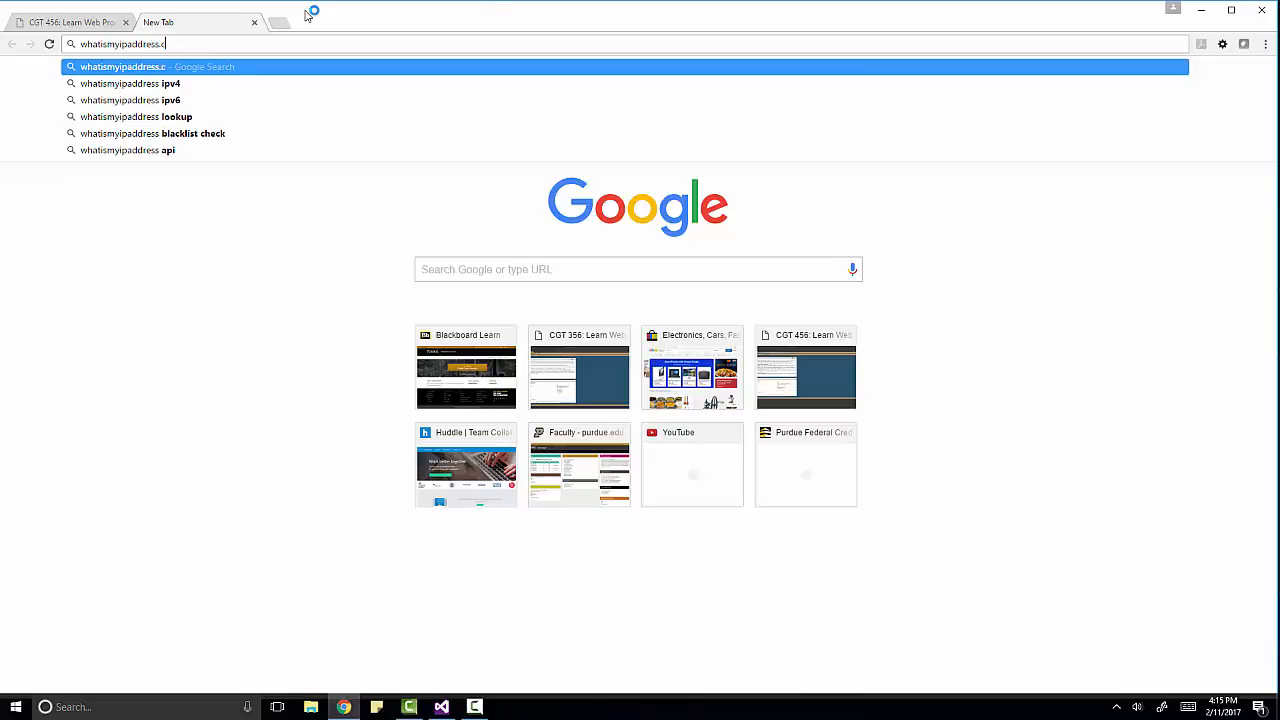
pyautogui.write('om')
pyautogui.press('Return')
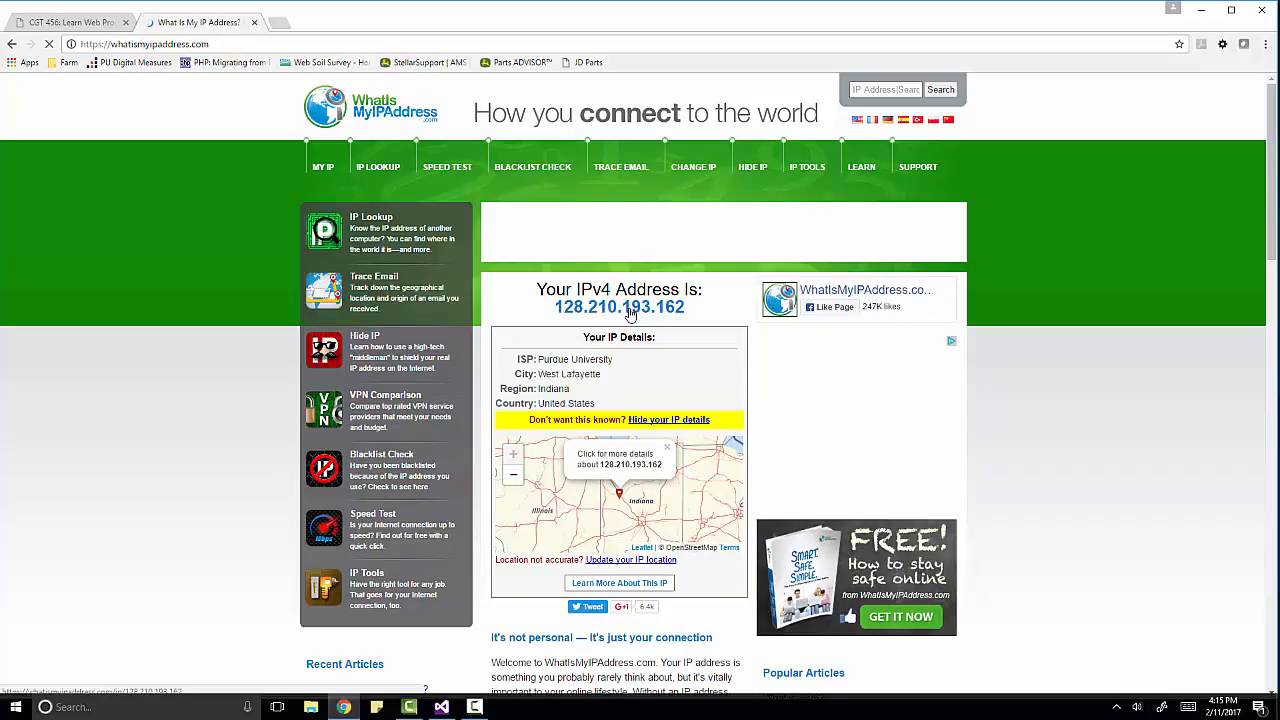
pyautogui.click(254, 22)
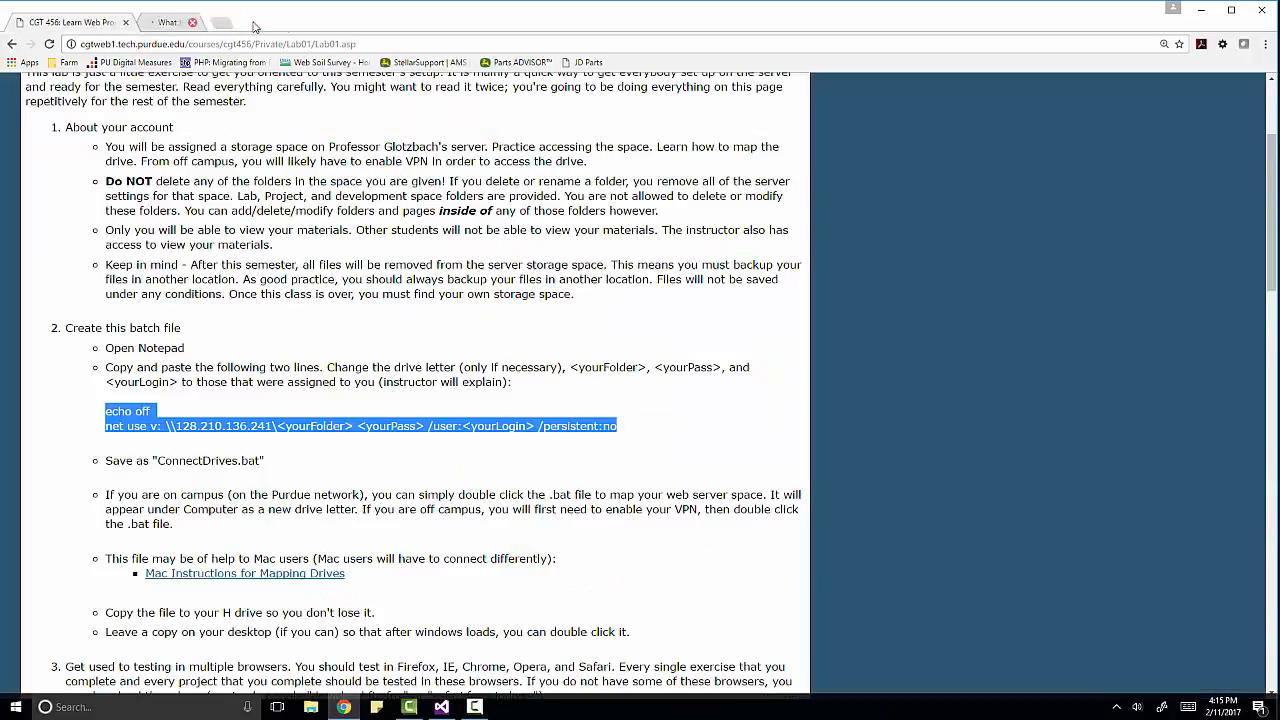
pyautogui.click(604, 283)
pyautogui.click(1201, 11)
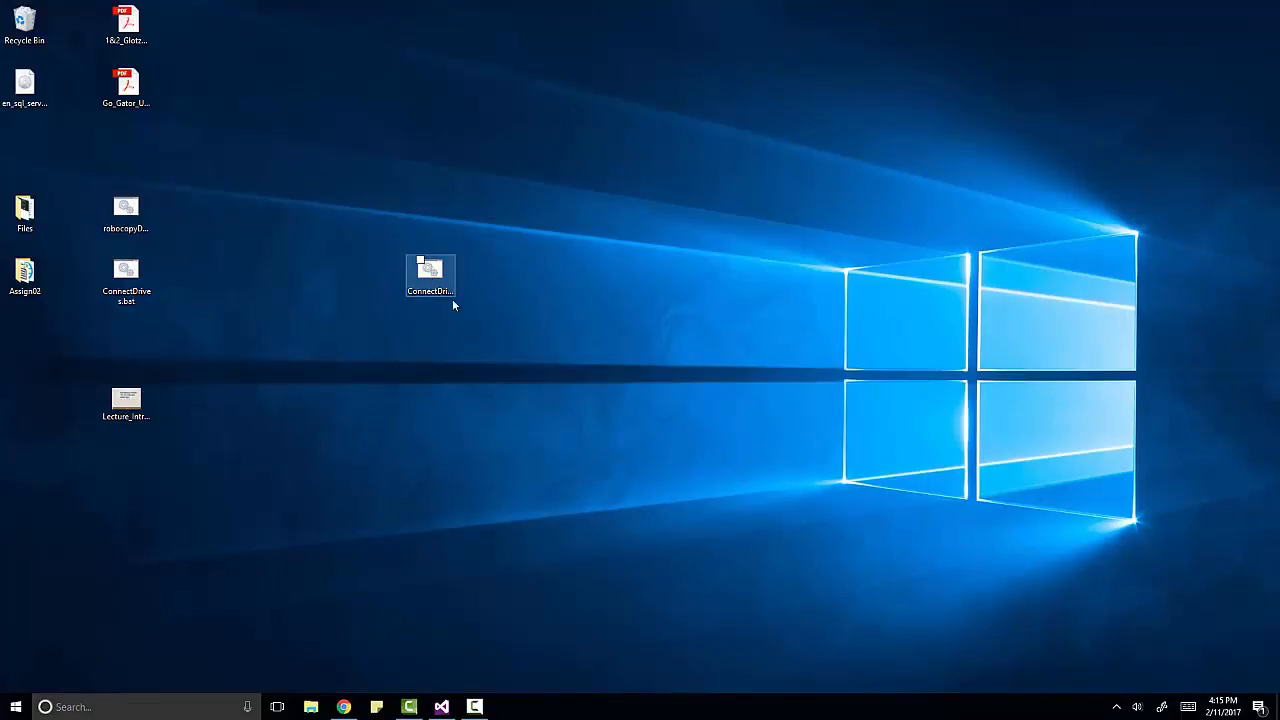
# - Open File Explorer, place the cursor in index.aspx's style section, then minimize Visual Studio
pyautogui.click(311, 707)
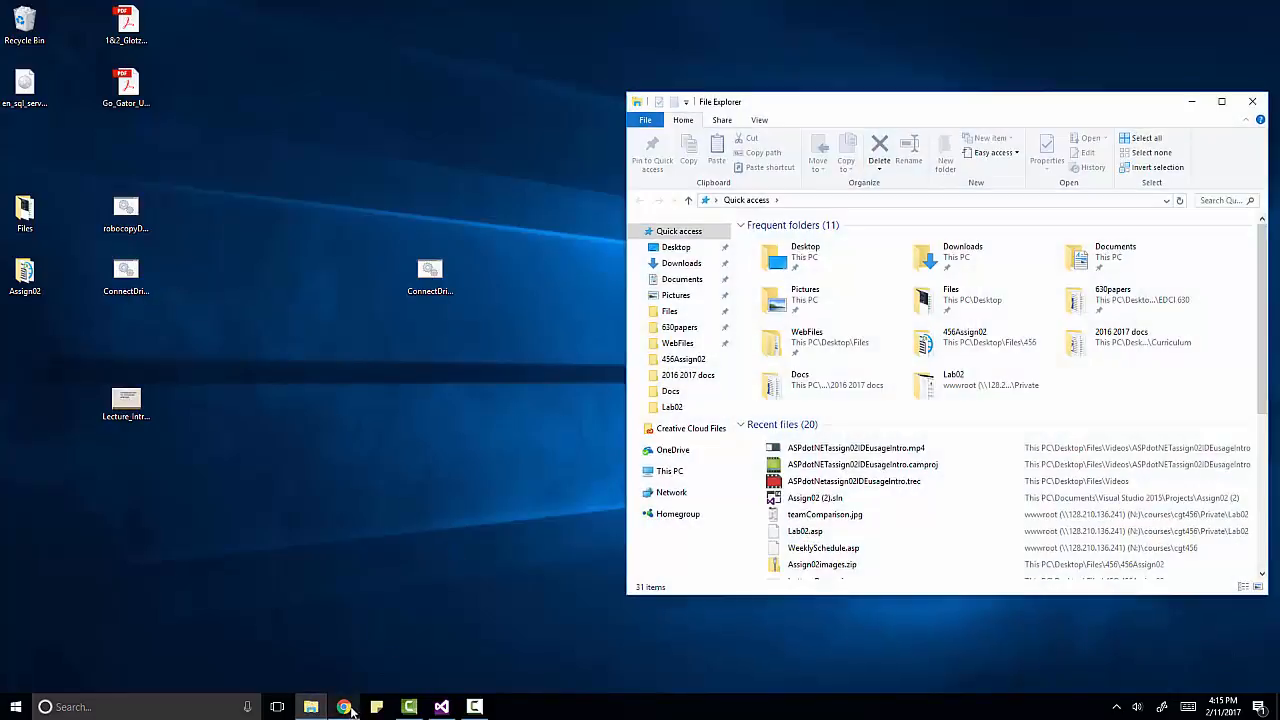
pyautogui.click(441, 707)
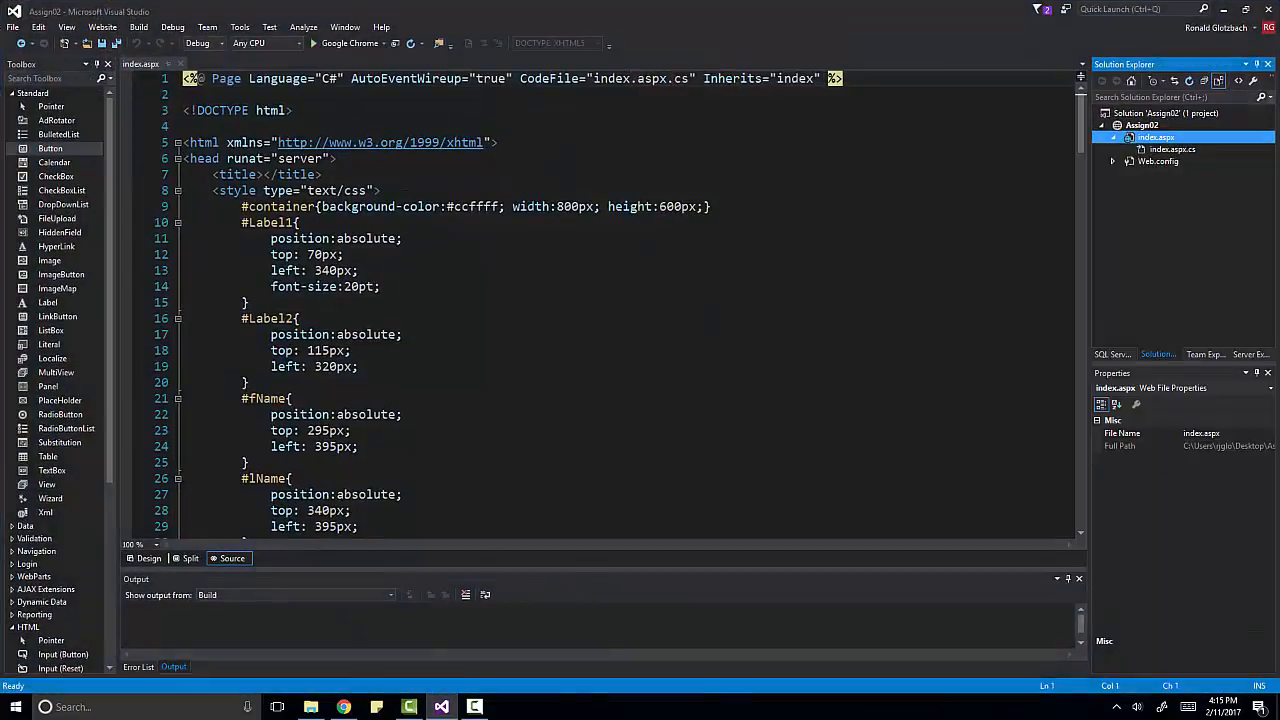
pyautogui.click(453, 190)
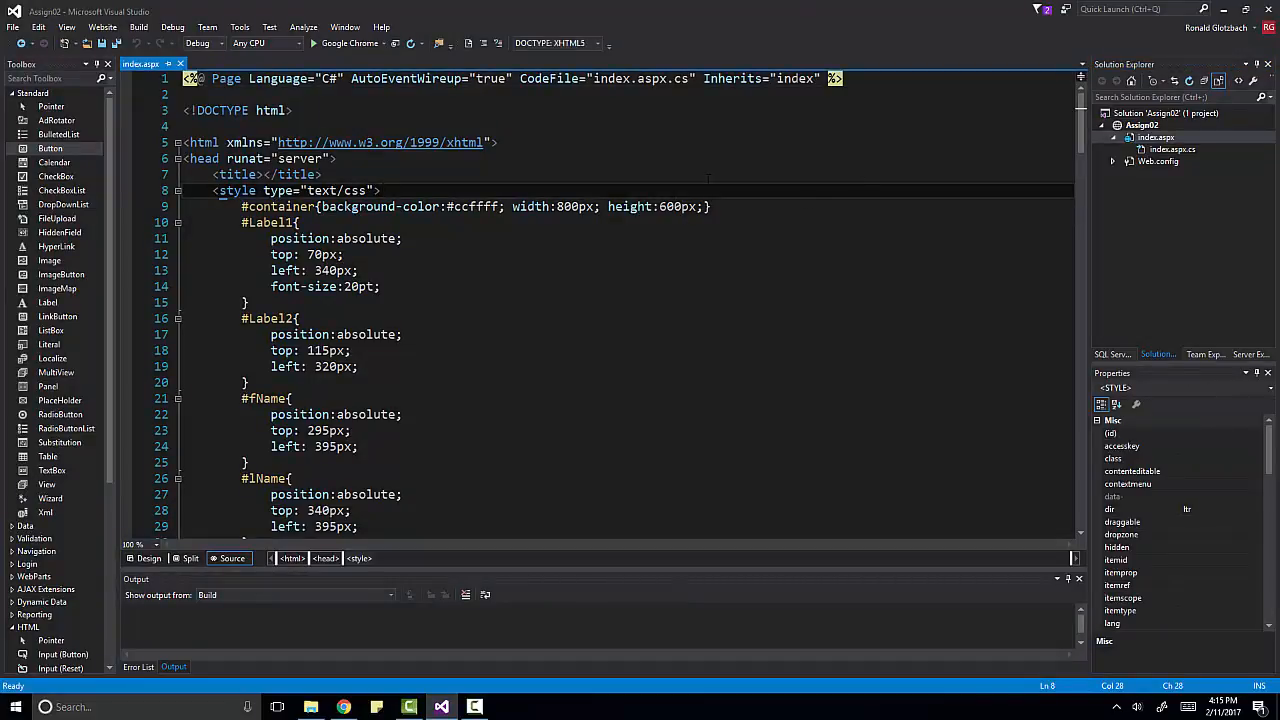
pyautogui.click(1223, 9)
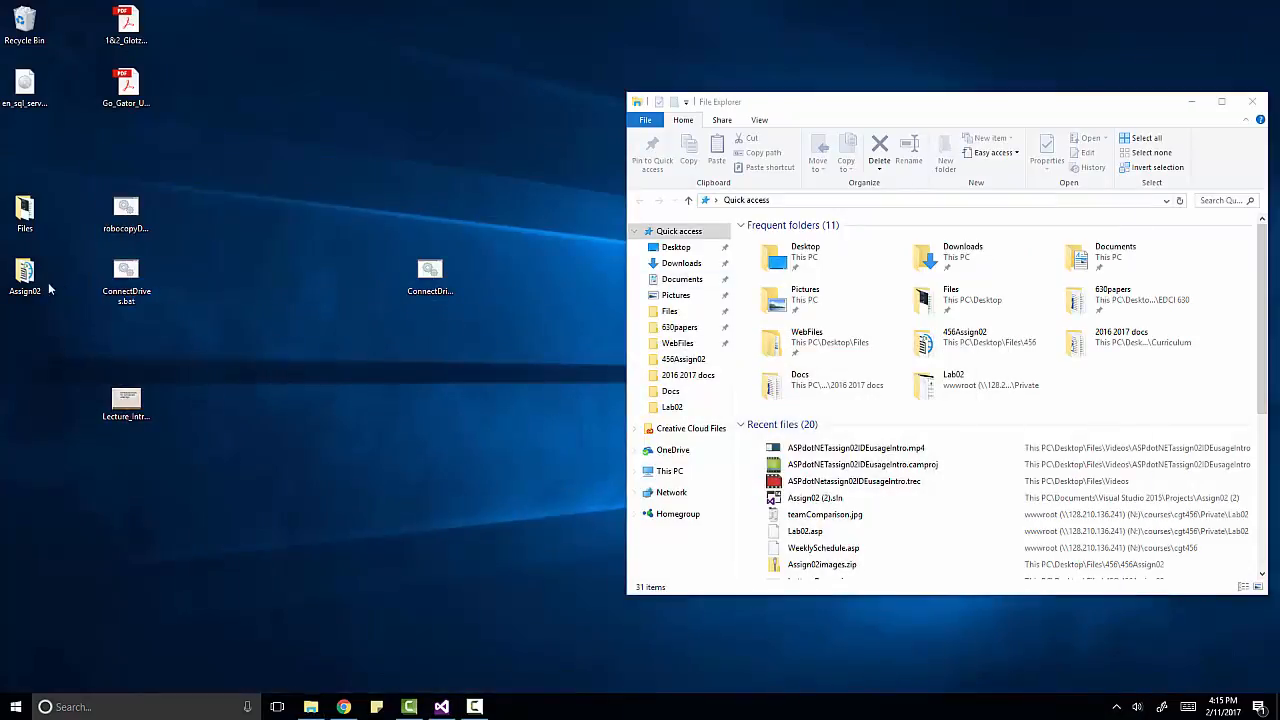
# - Move the Assign02 folder beside the batch files and lower the Explorer window
pyautogui.moveTo(50, 289); pyautogui.dragTo(398, 334)
pyautogui.click(407, 321)
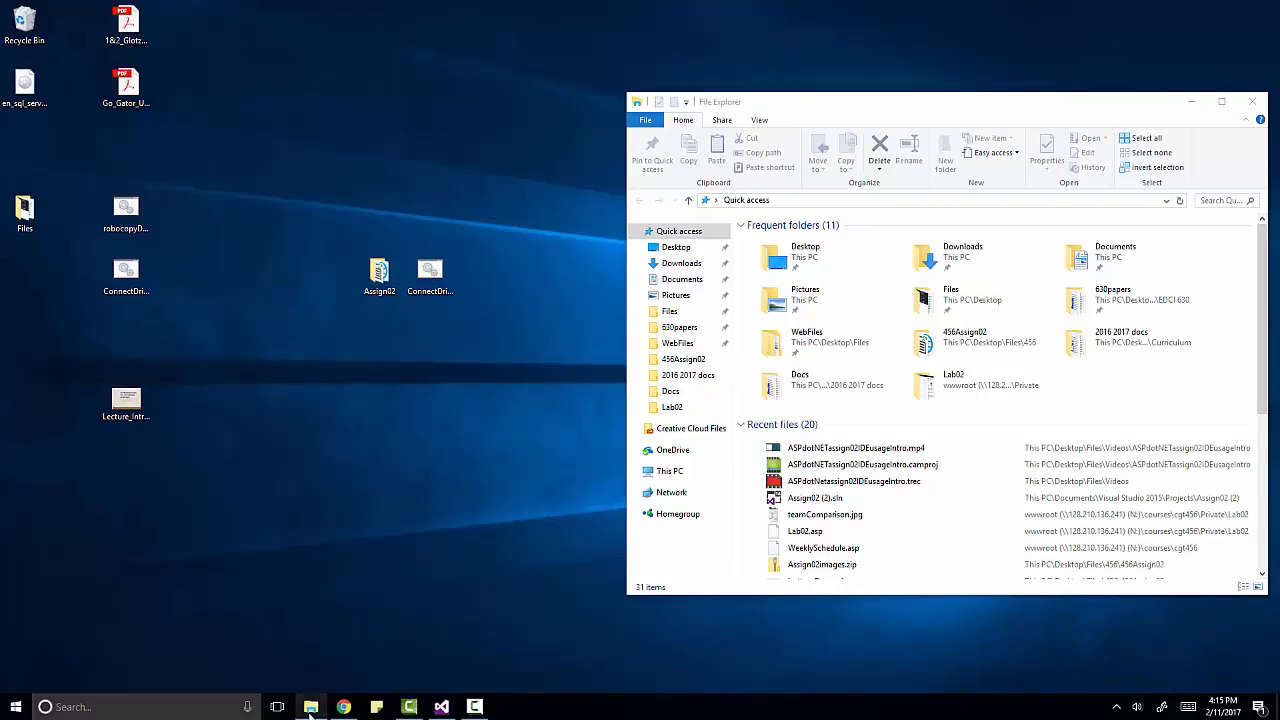
pyautogui.moveTo(907, 107); pyautogui.dragTo(908, 174)
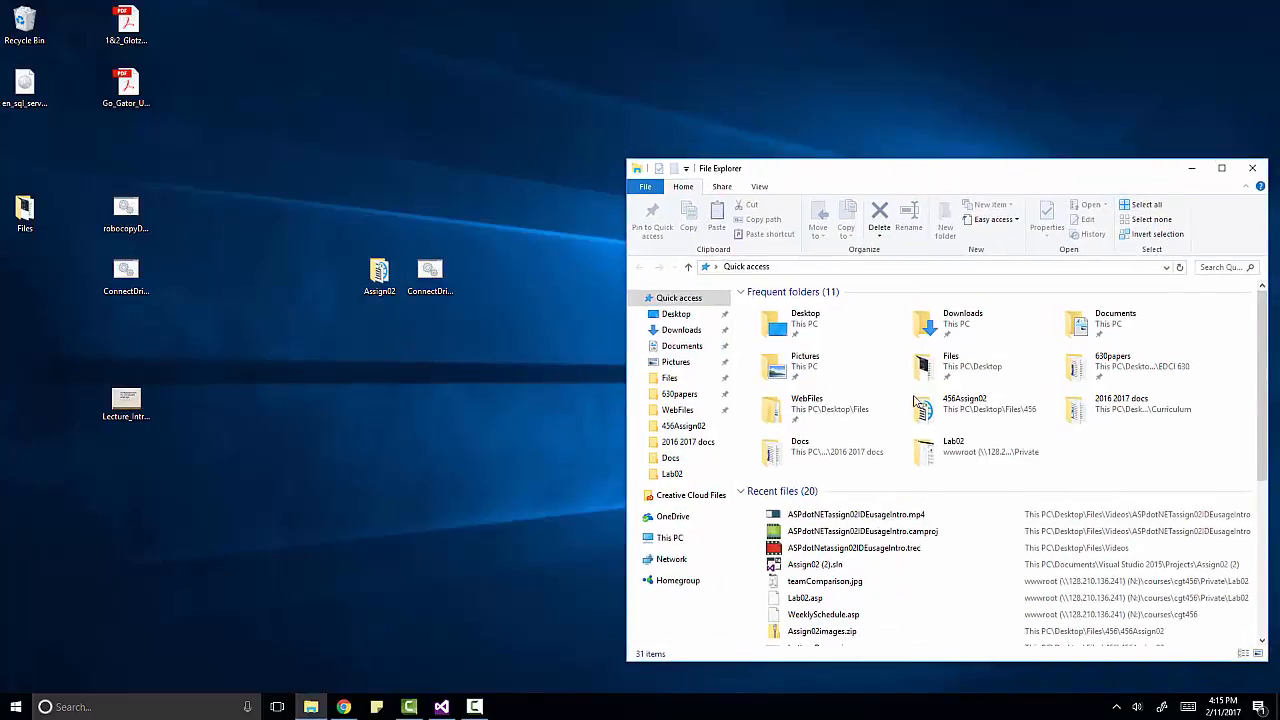
# - Open the 456 network drive and browse into the cgt456web1m Lab02 folder
pyautogui.click(672, 538)
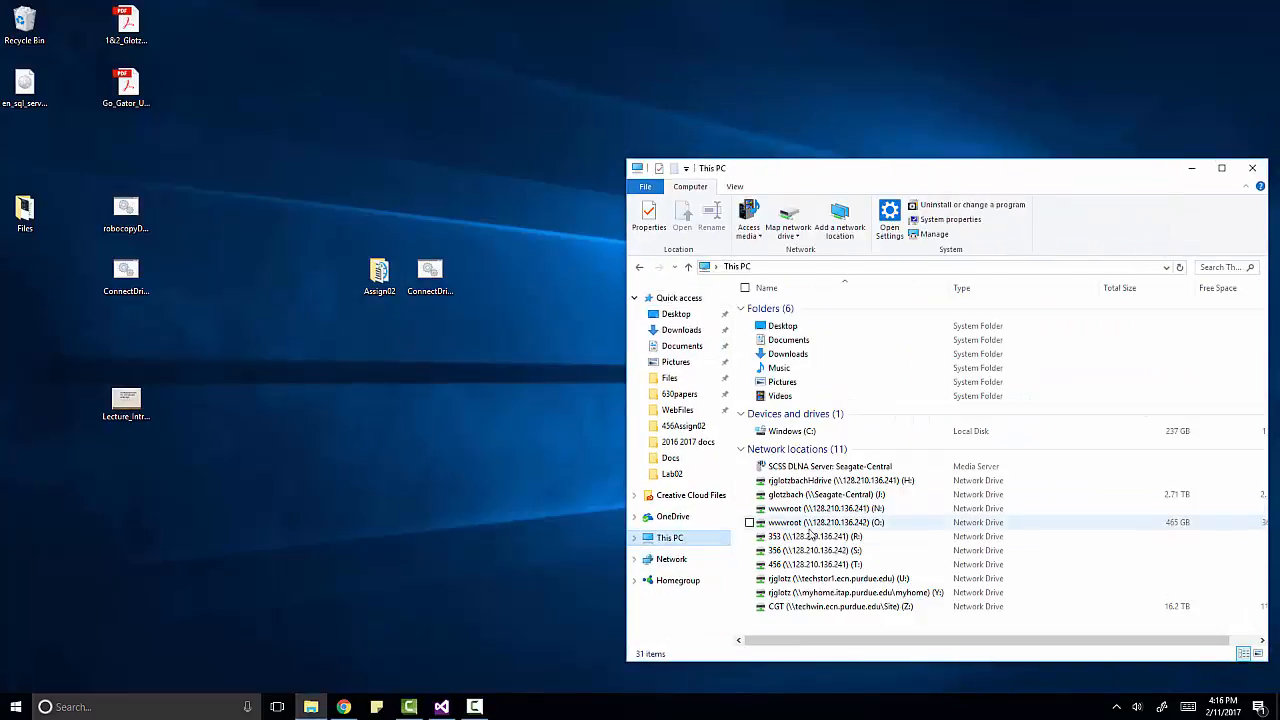
pyautogui.click(796, 564)
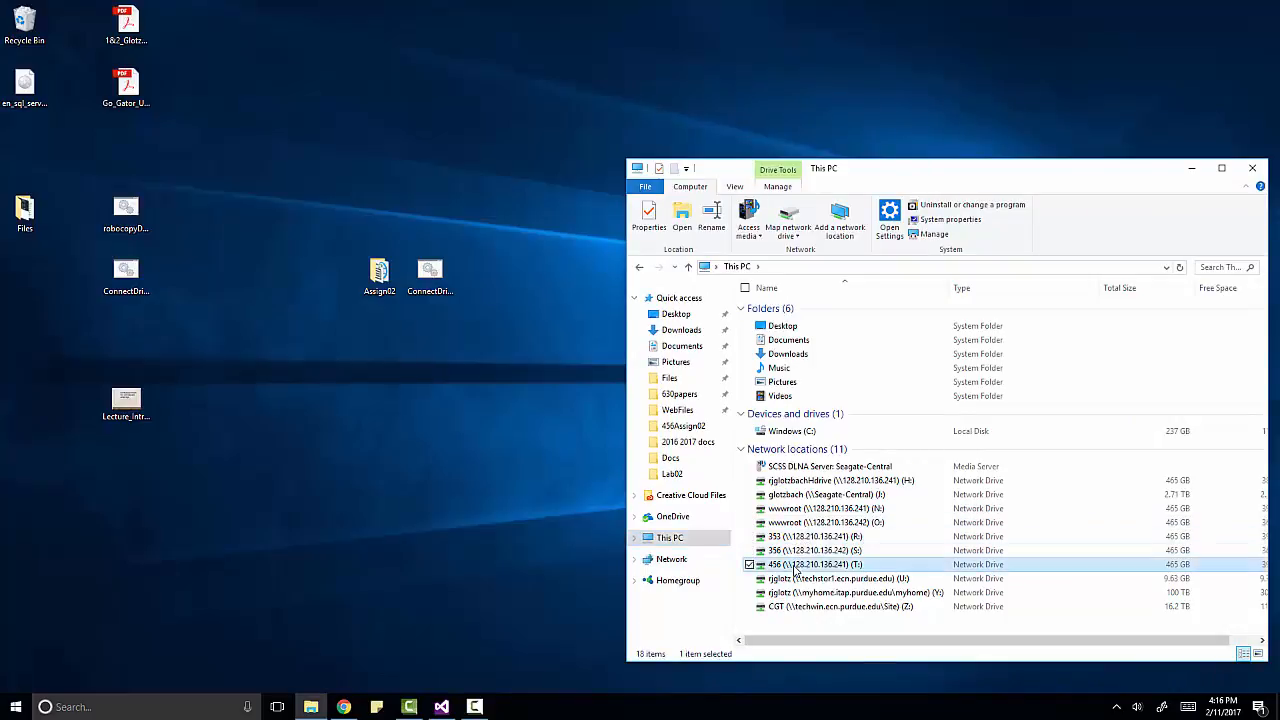
pyautogui.doubleClick(796, 566)
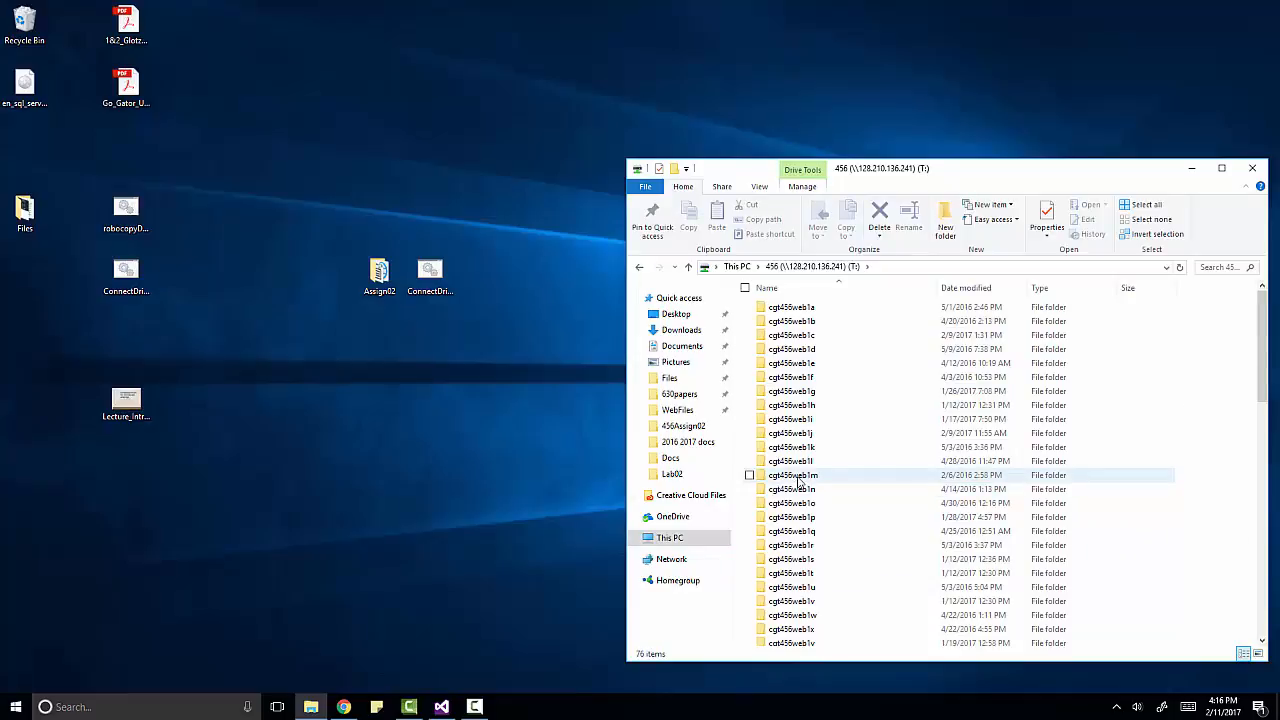
pyautogui.doubleClick(798, 478)
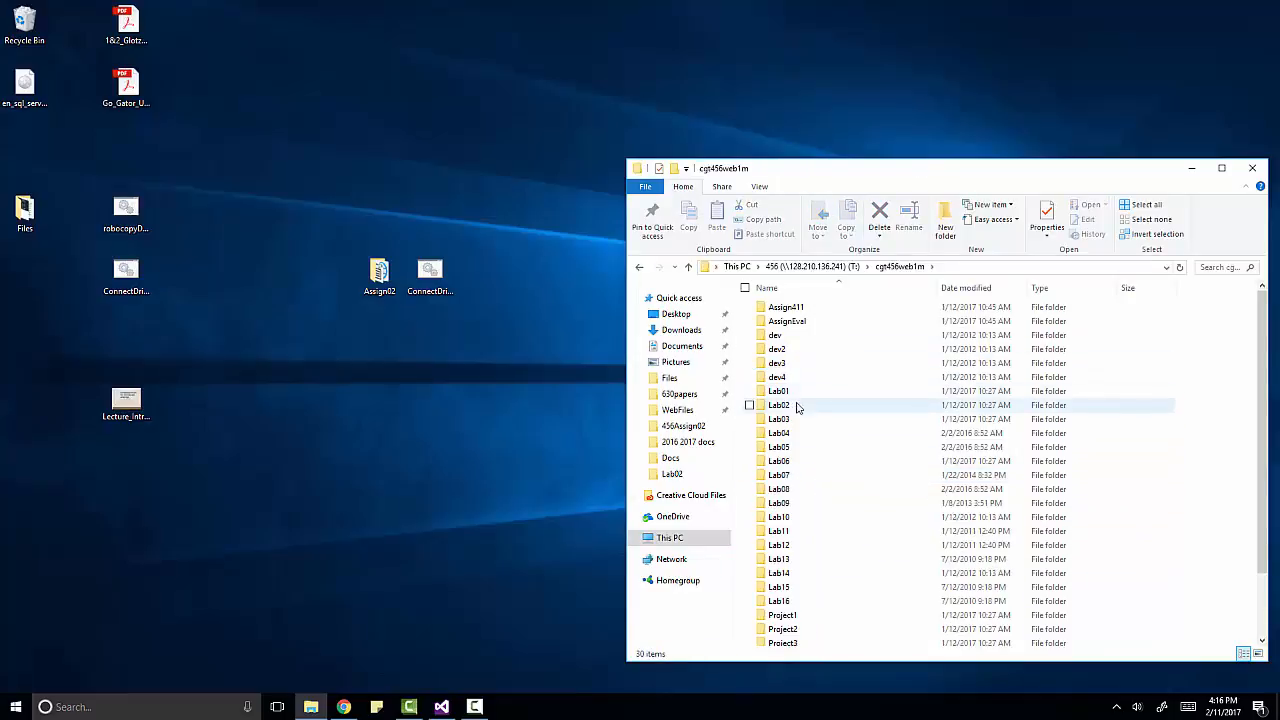
pyautogui.doubleClick(797, 406)
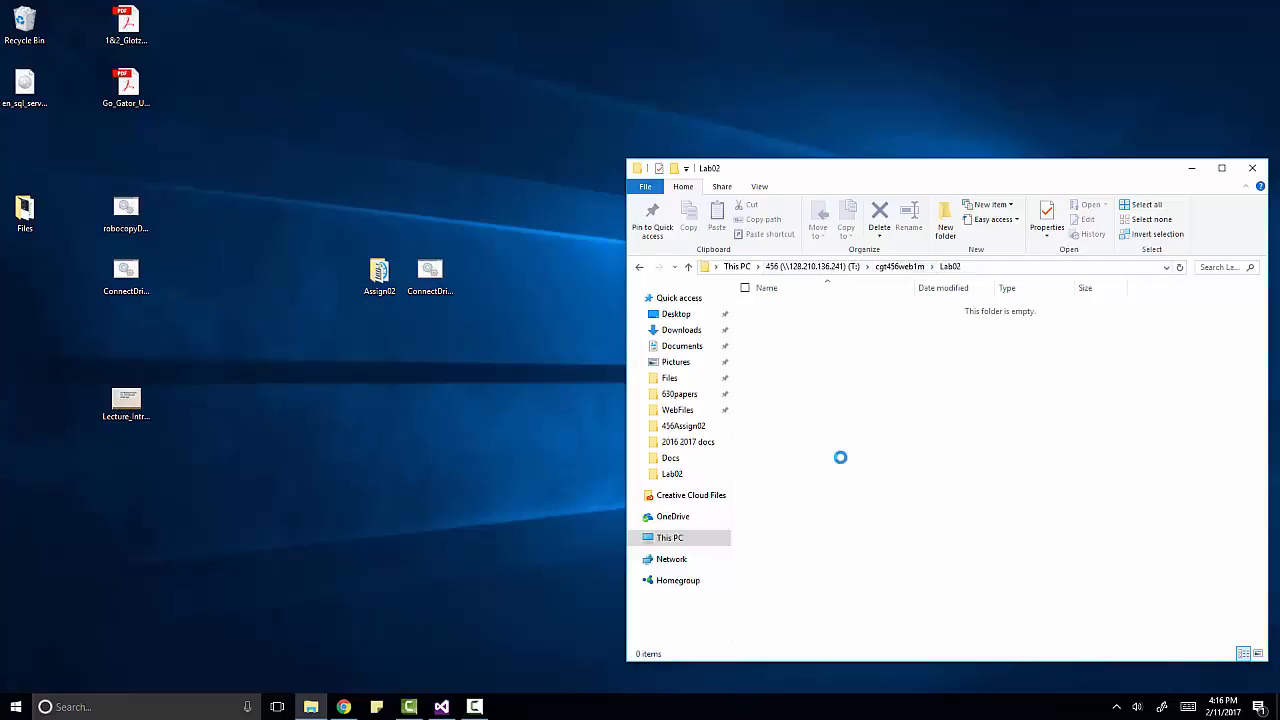
pyautogui.scroll(-1, 835, 510)
pyautogui.scroll(-13, 835, 512)
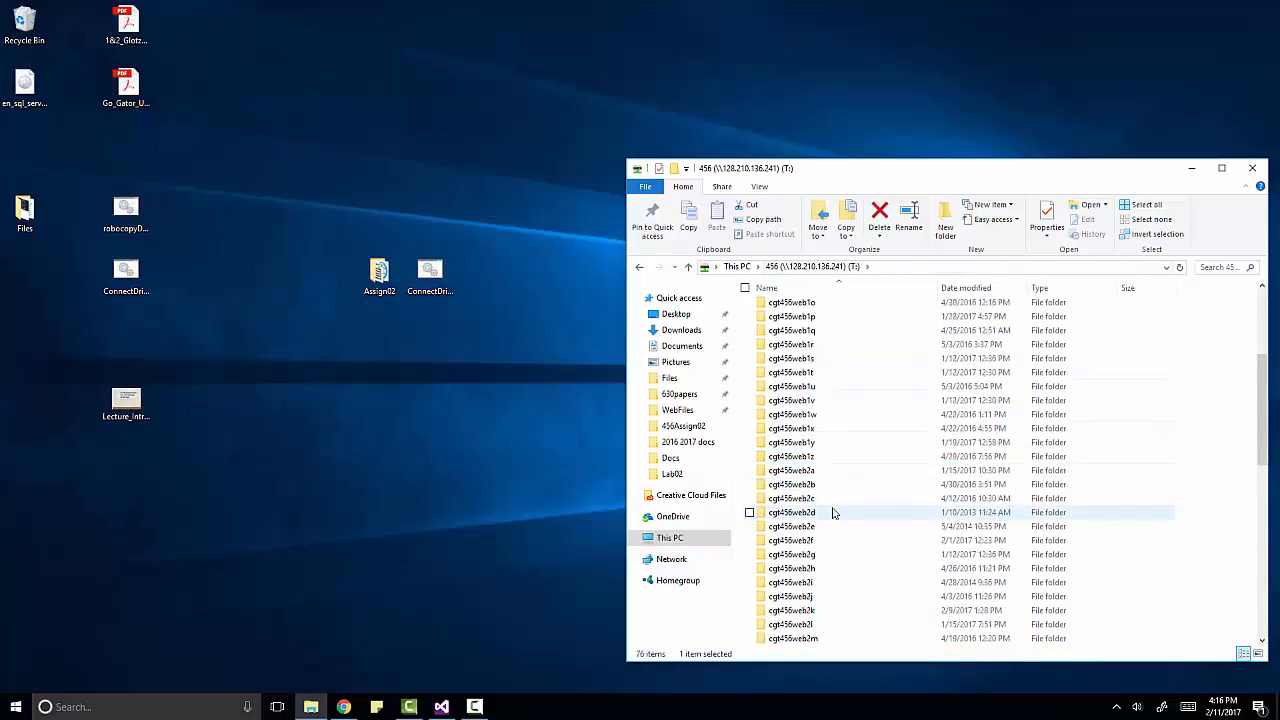
pyautogui.scroll(-4, 835, 512)
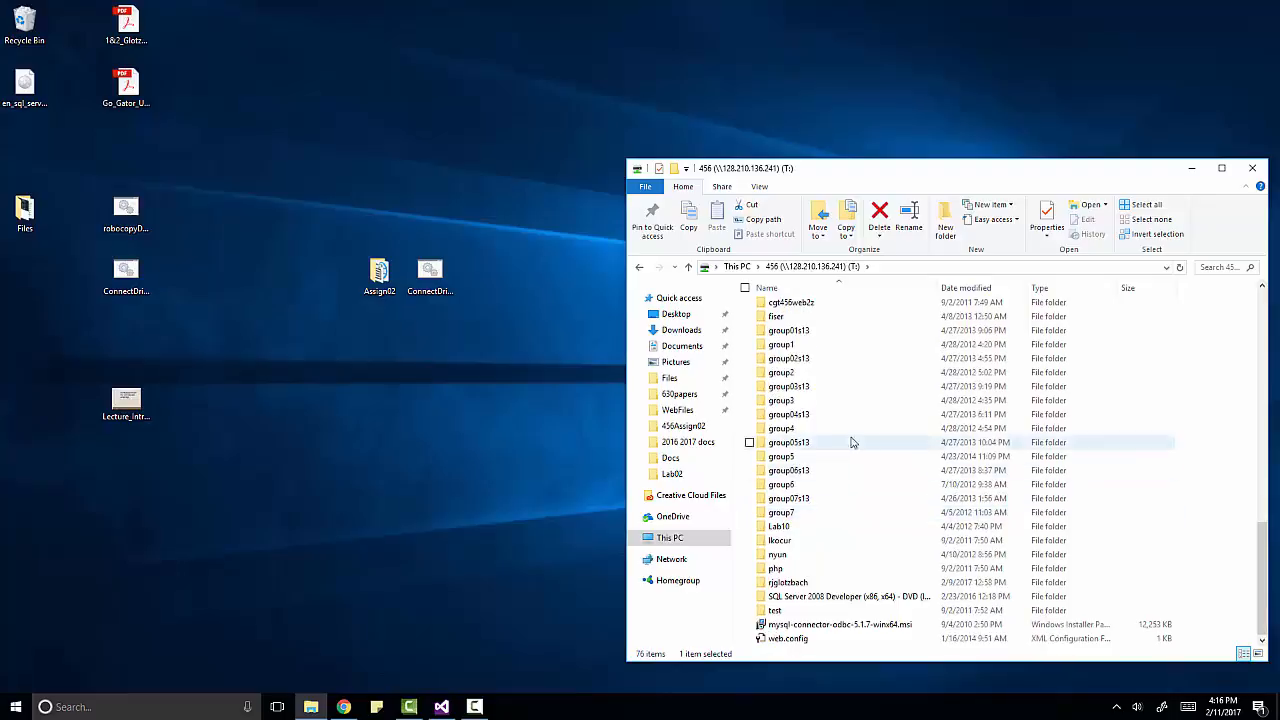
pyautogui.scroll(2, 840, 440)
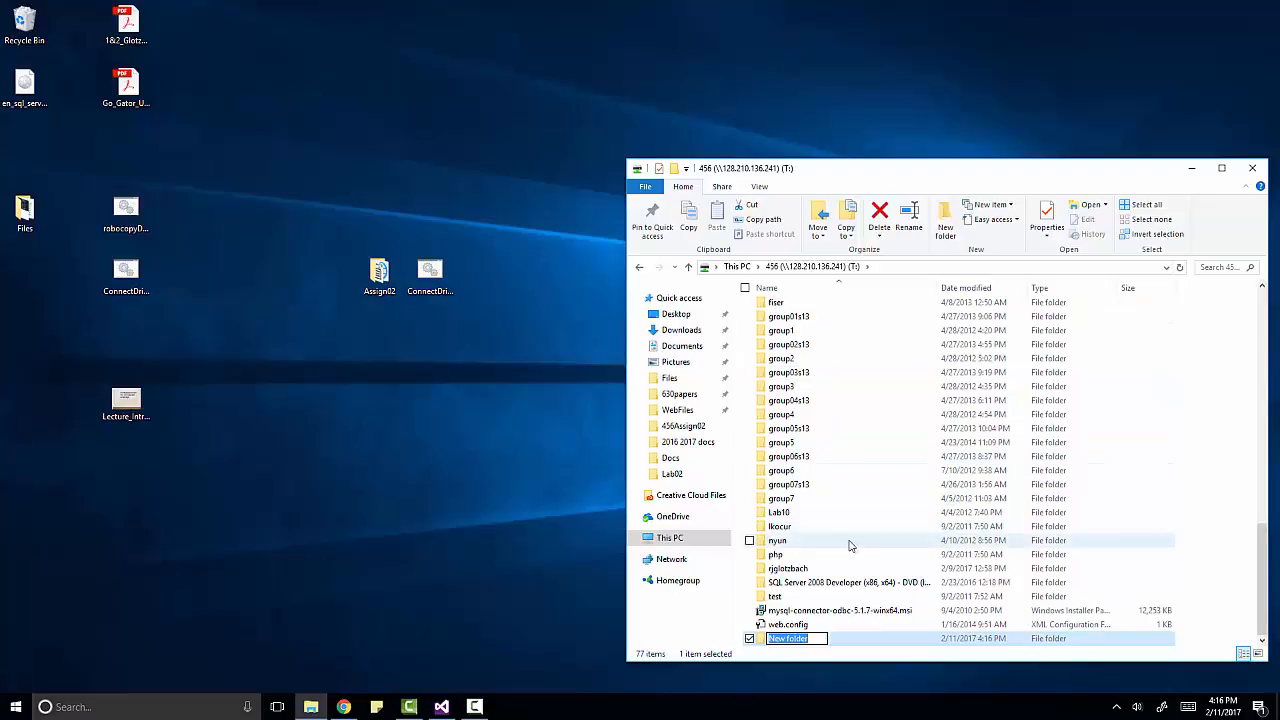
# - Delete the stray New folder on the server drive
pyautogui.click(830, 568)
pyautogui.click(763, 640)
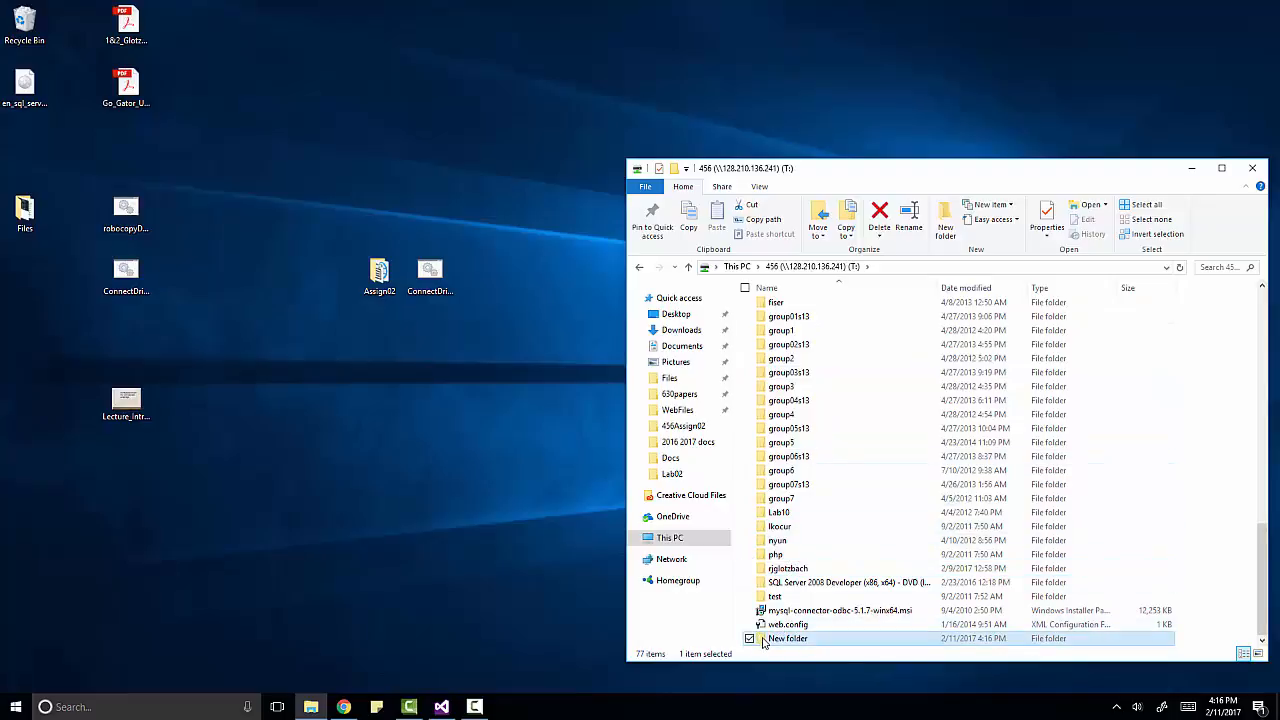
pyautogui.press('Delete')
pyautogui.press('Escape')
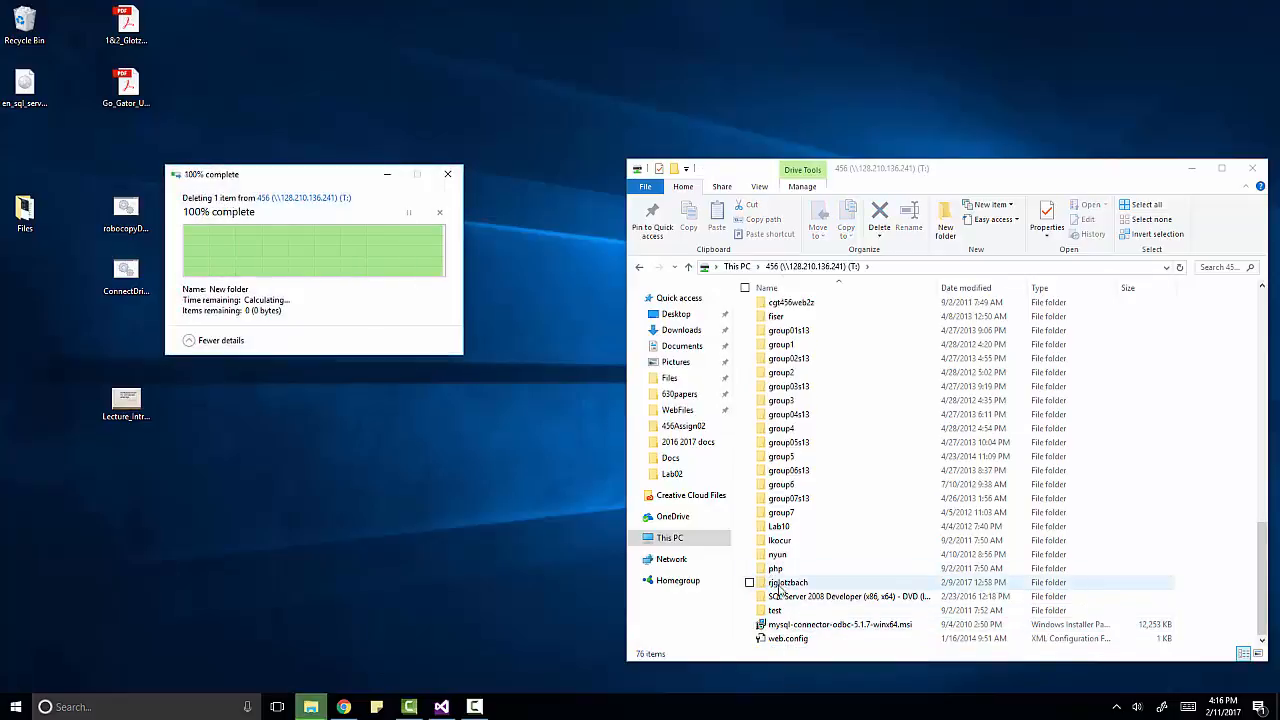
# - Open the instructor's folder, then Spring2017\Assign02, and shorten the window
pyautogui.doubleClick(762, 584)
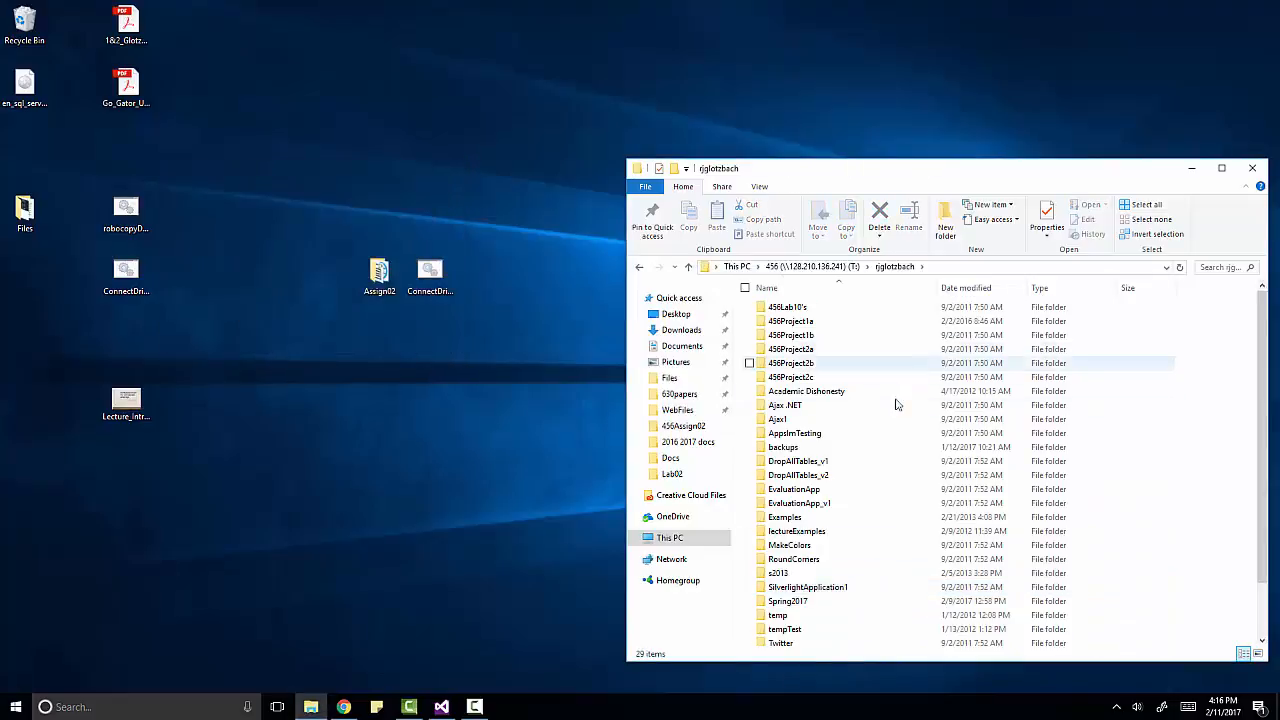
pyautogui.scroll(-2, 884, 471)
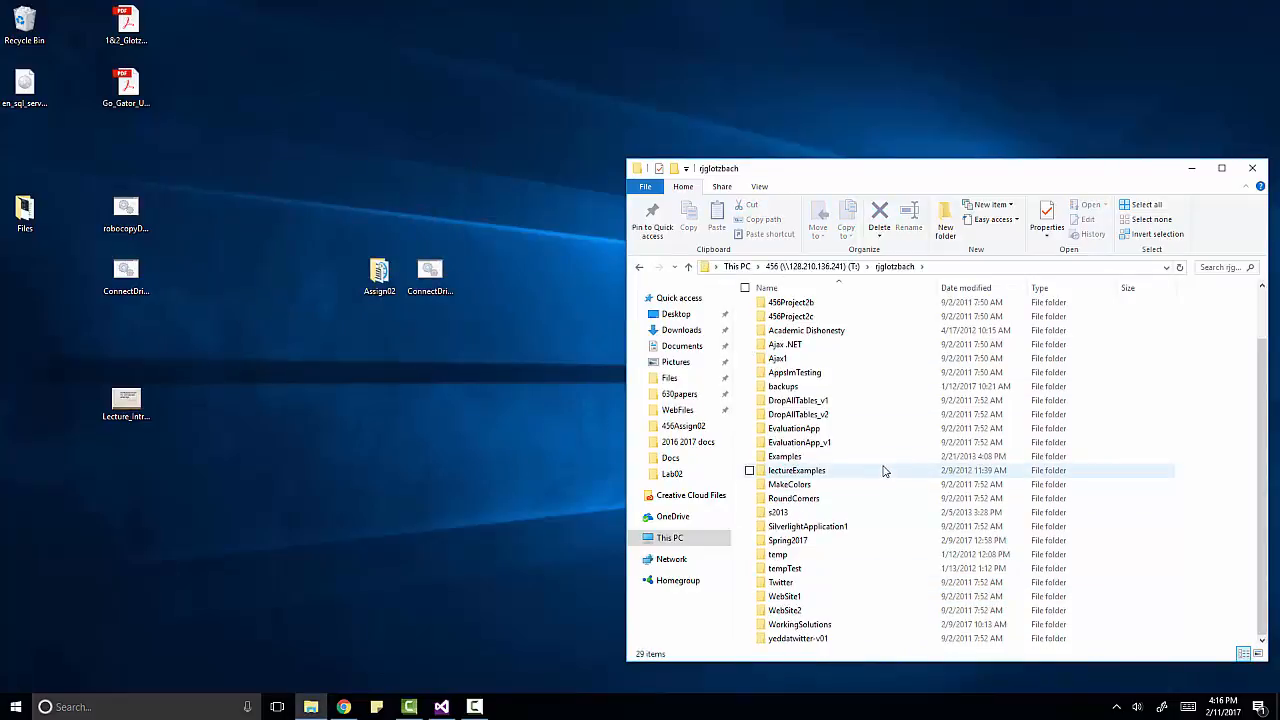
pyautogui.click(786, 539)
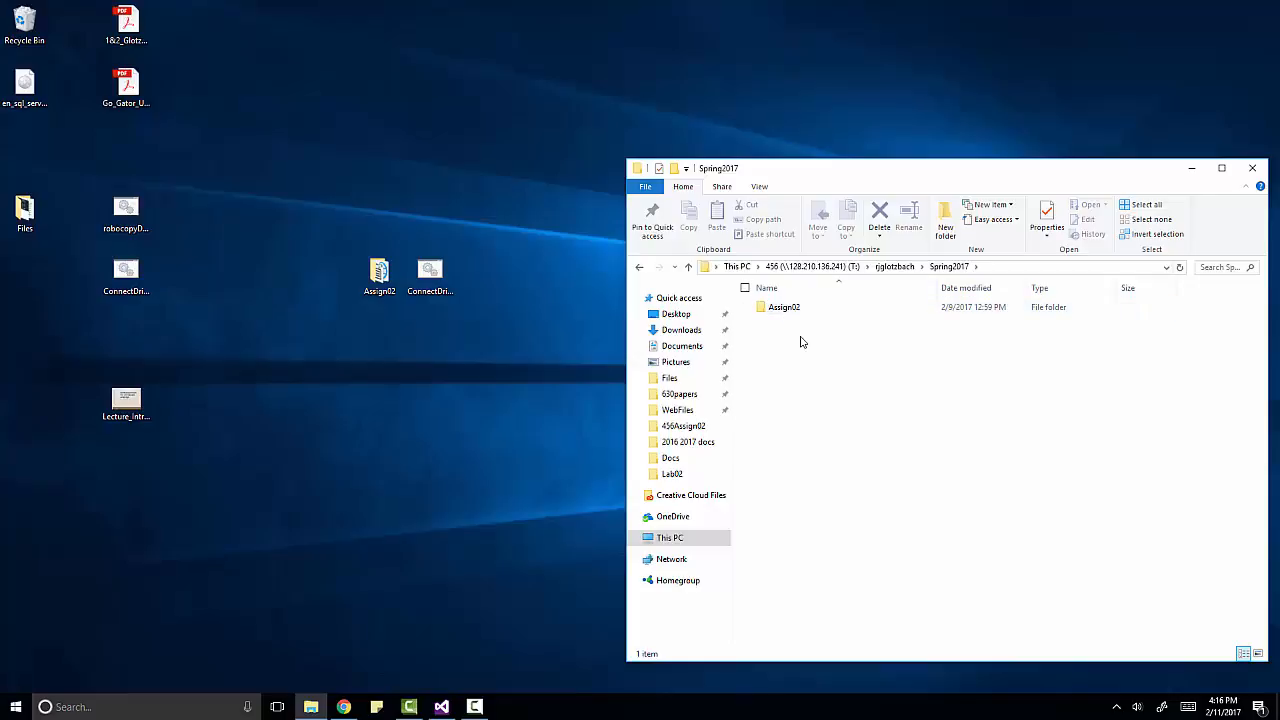
pyautogui.doubleClick(785, 308)
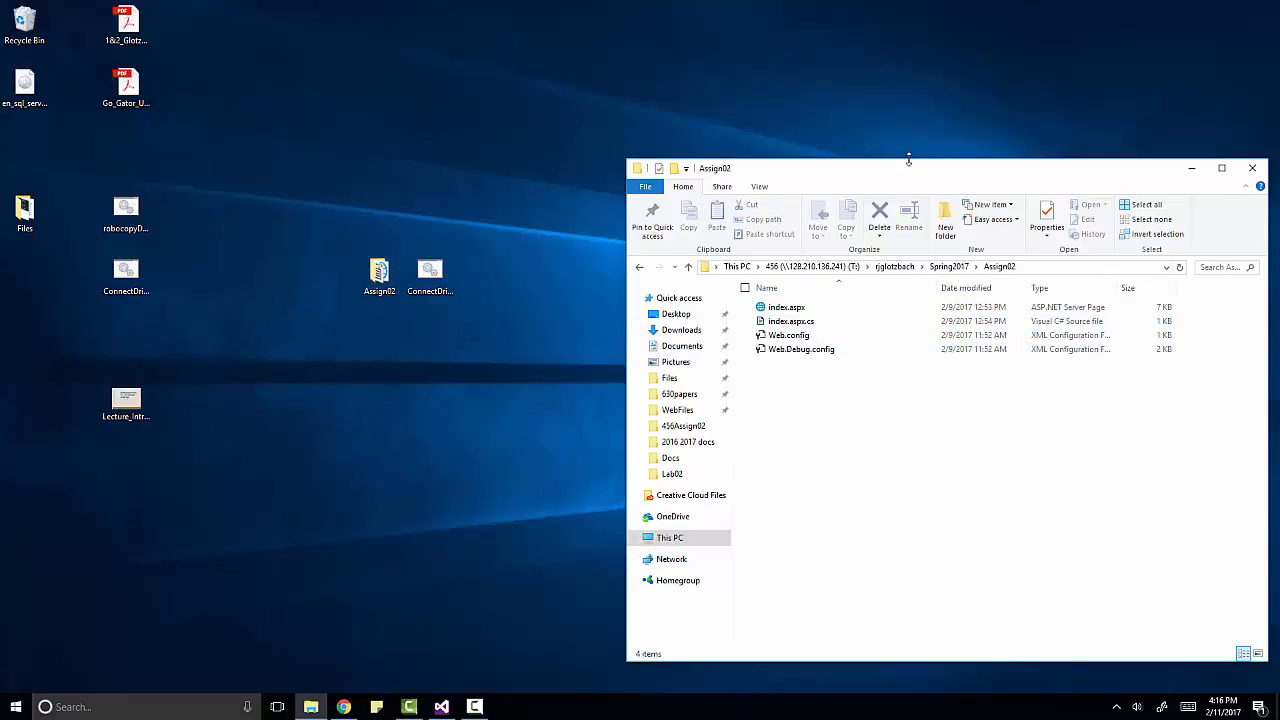
pyautogui.moveTo(908, 158); pyautogui.dragTo(896, 247)
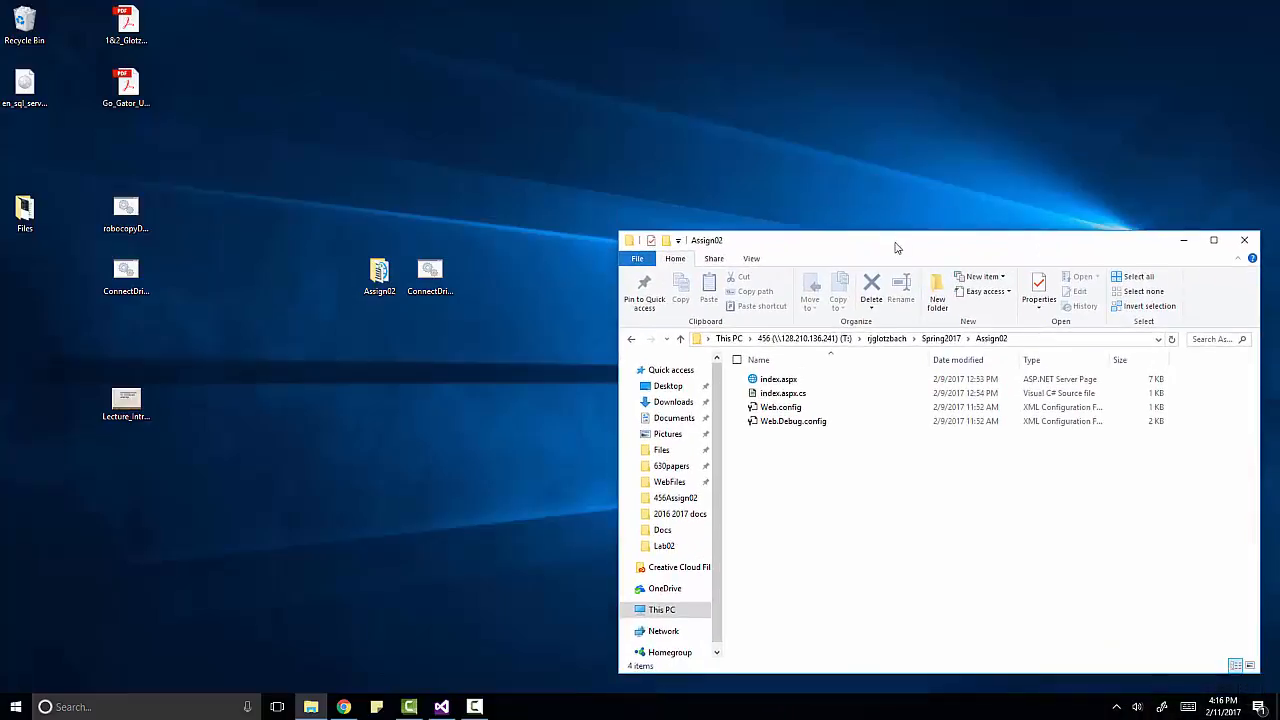
# - Drag the four local Assign02 files into the server Assign02 folder, replacing existing copies
pyautogui.doubleClick(379, 272)
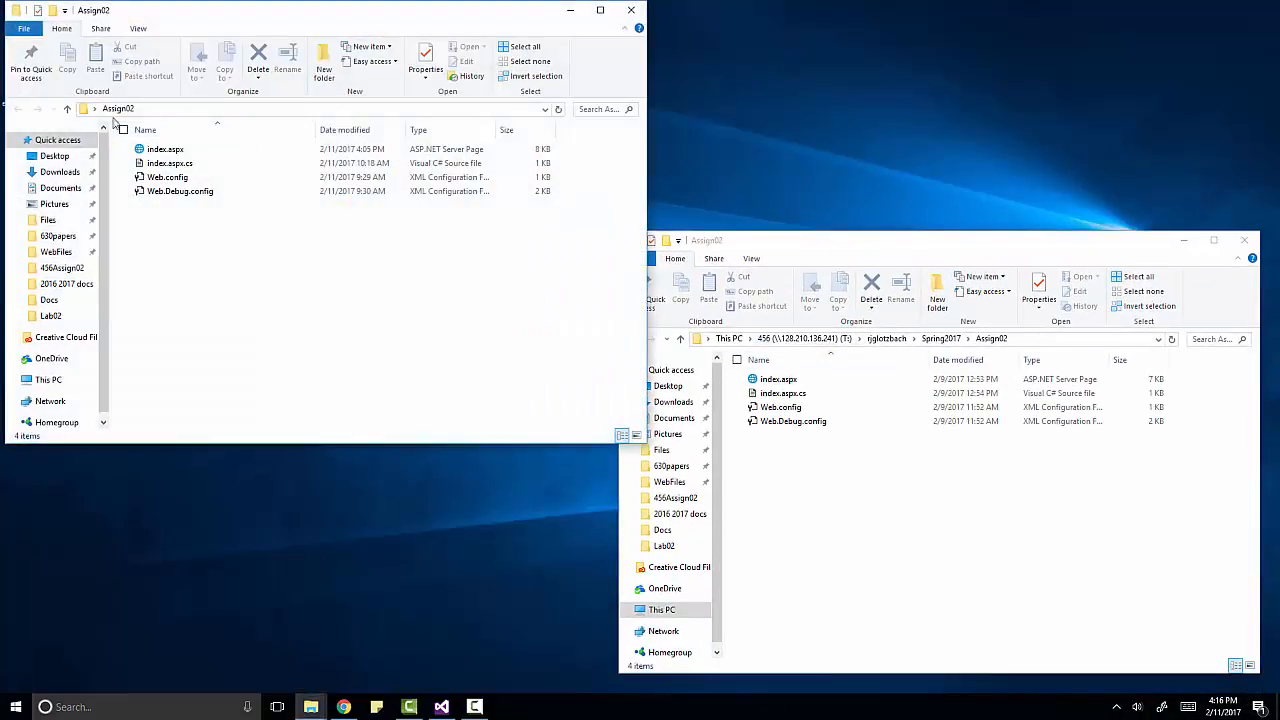
pyautogui.click(164, 109)
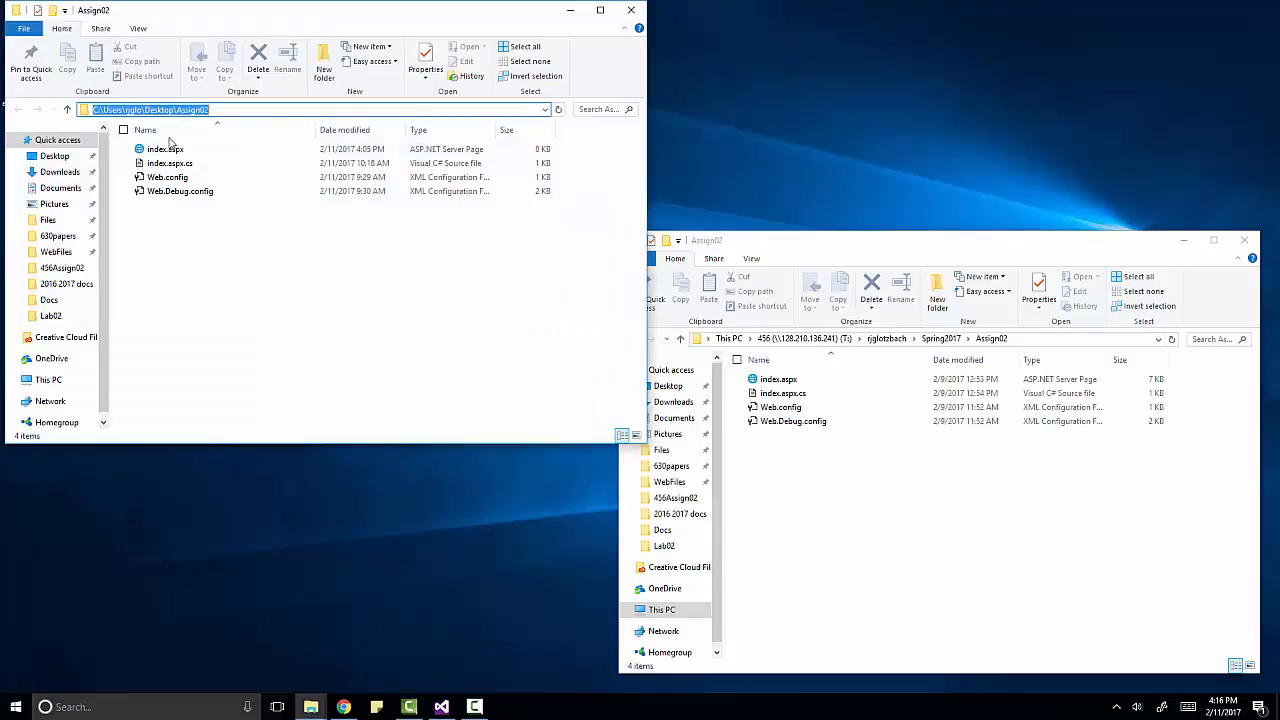
pyautogui.moveTo(228, 260); pyautogui.dragTo(901, 527)
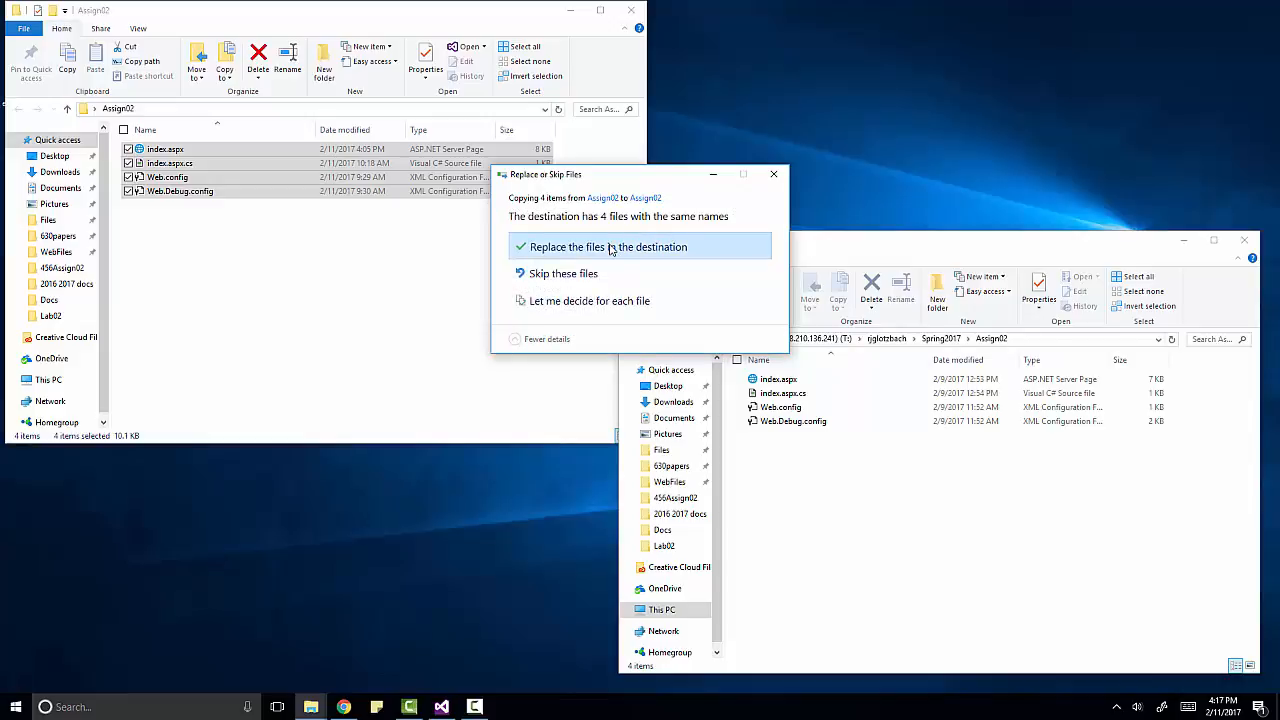
pyautogui.click(610, 248)
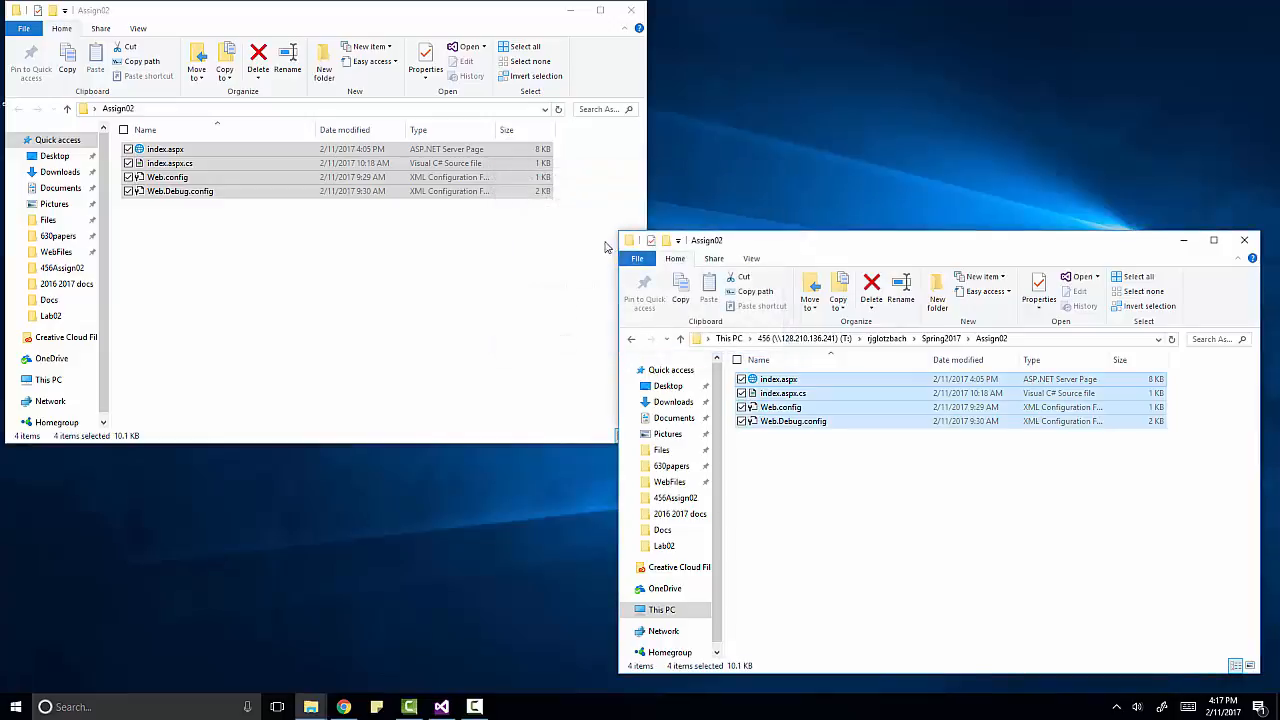
pyautogui.click(509, 329)
# - Load cgtweb1.tech.purdue.edu/456/<instructor folder>/Spring2017/Assign02/index.aspx in a new Chrome tab
pyautogui.click(344, 707)
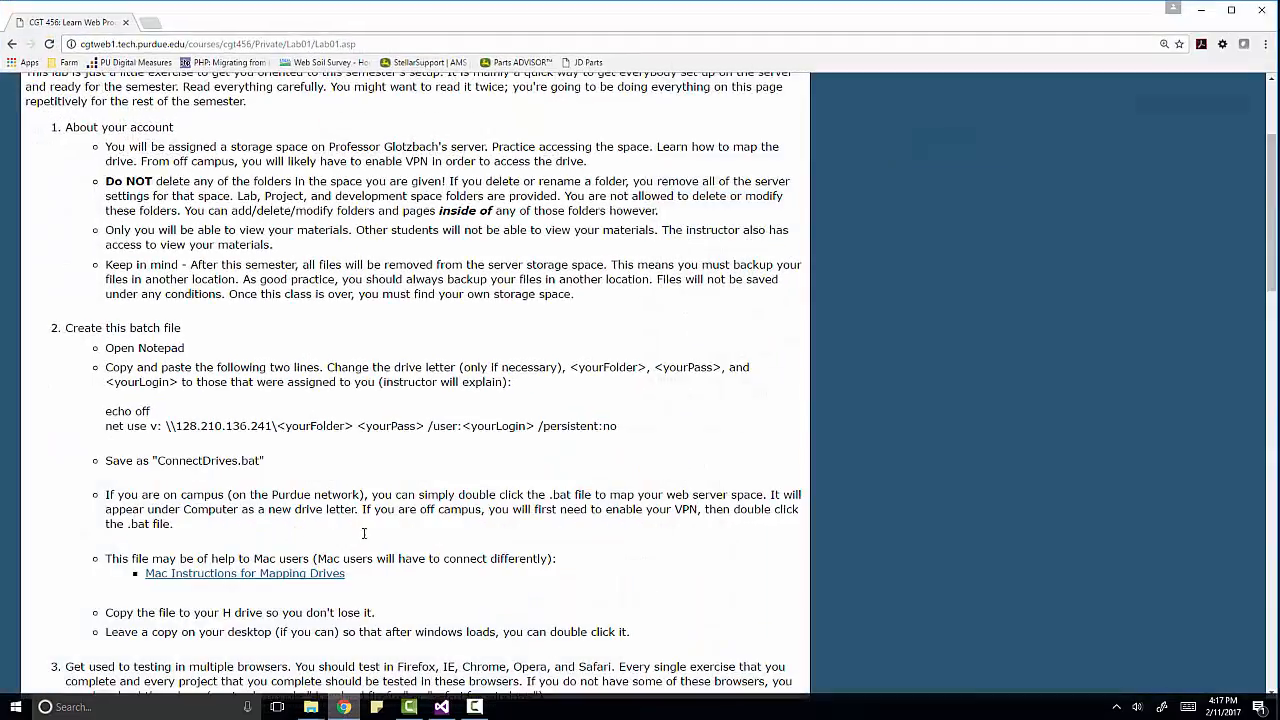
pyautogui.click(155, 22)
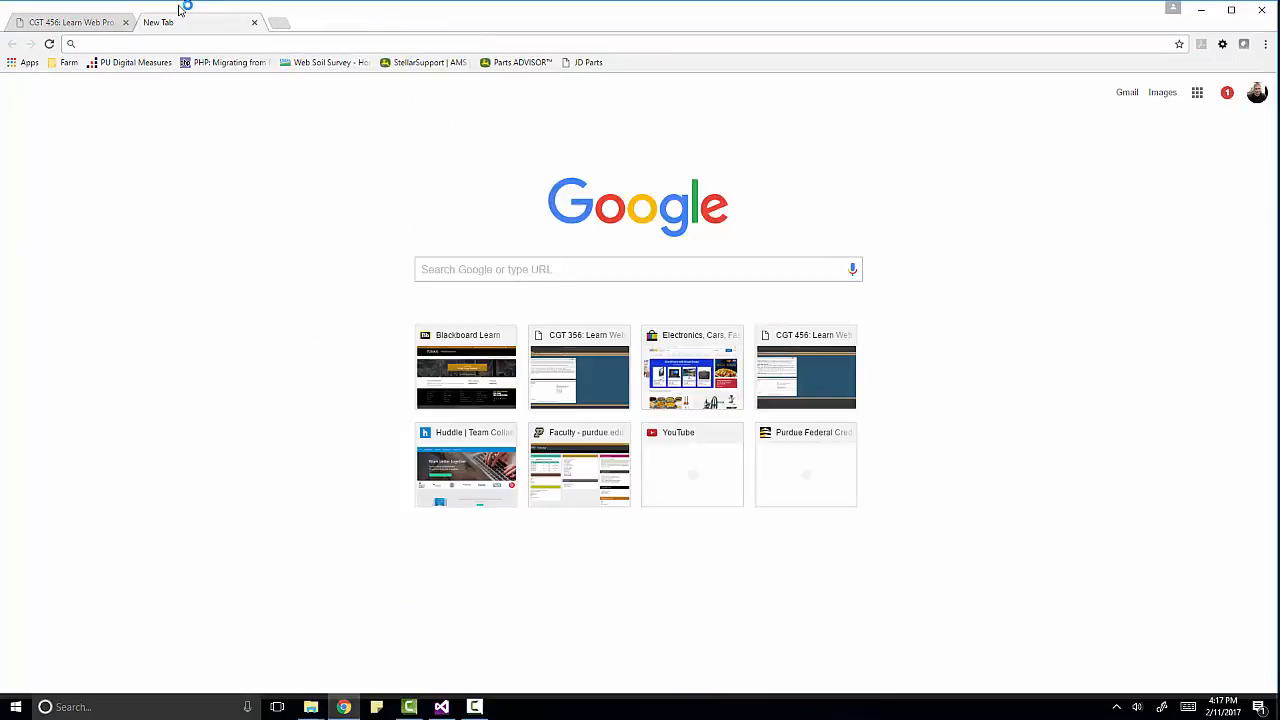
pyautogui.write('cgtweb1')
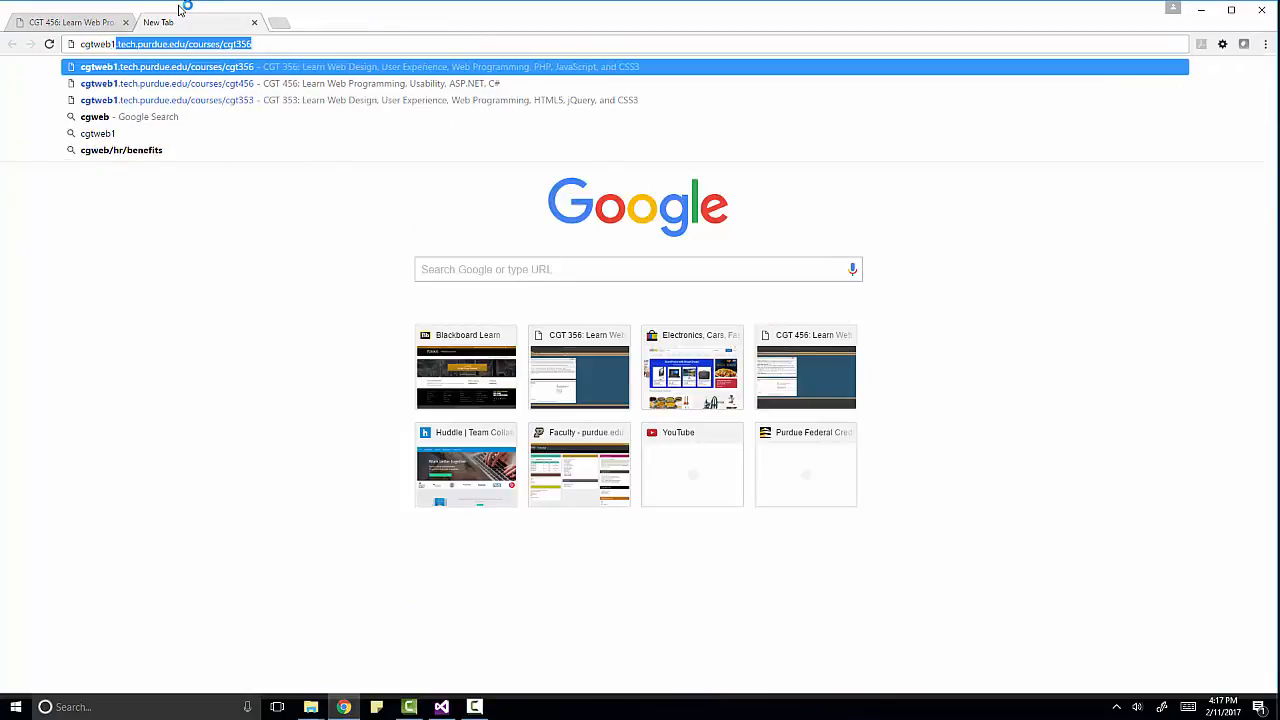
pyautogui.write('.')
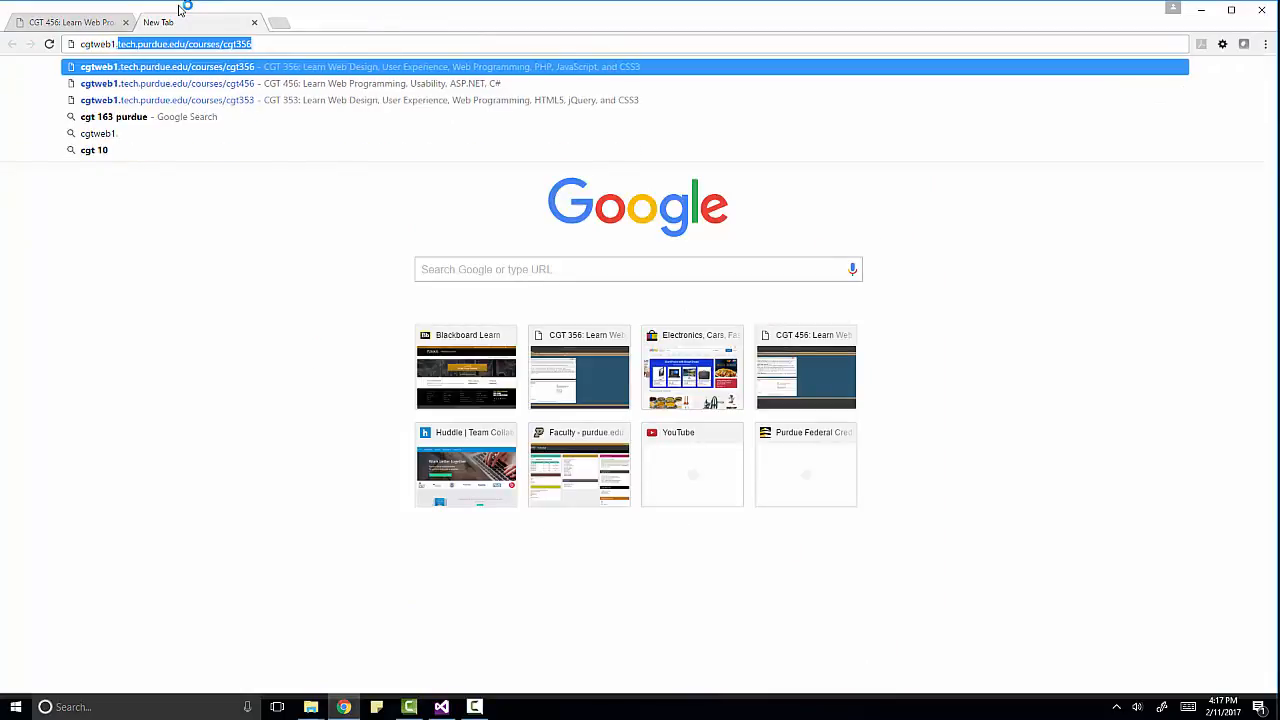
pyautogui.write('tech.purdue.edu/')
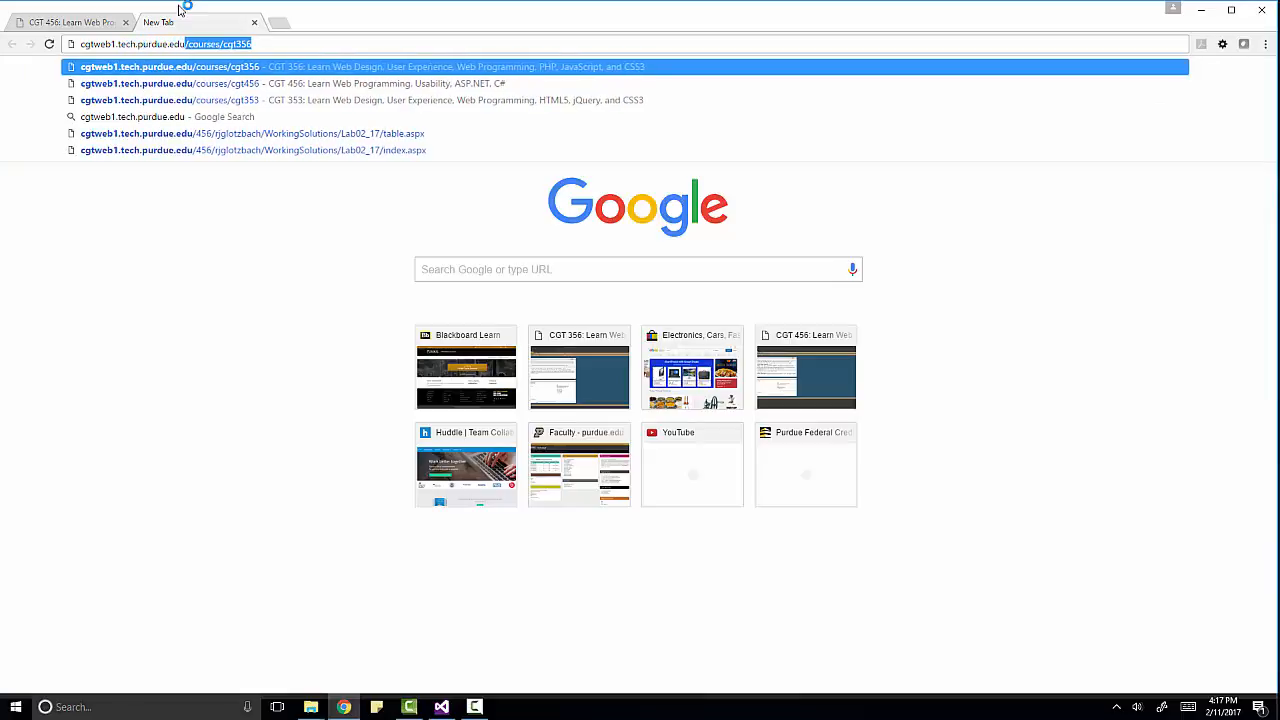
pyautogui.write('456')
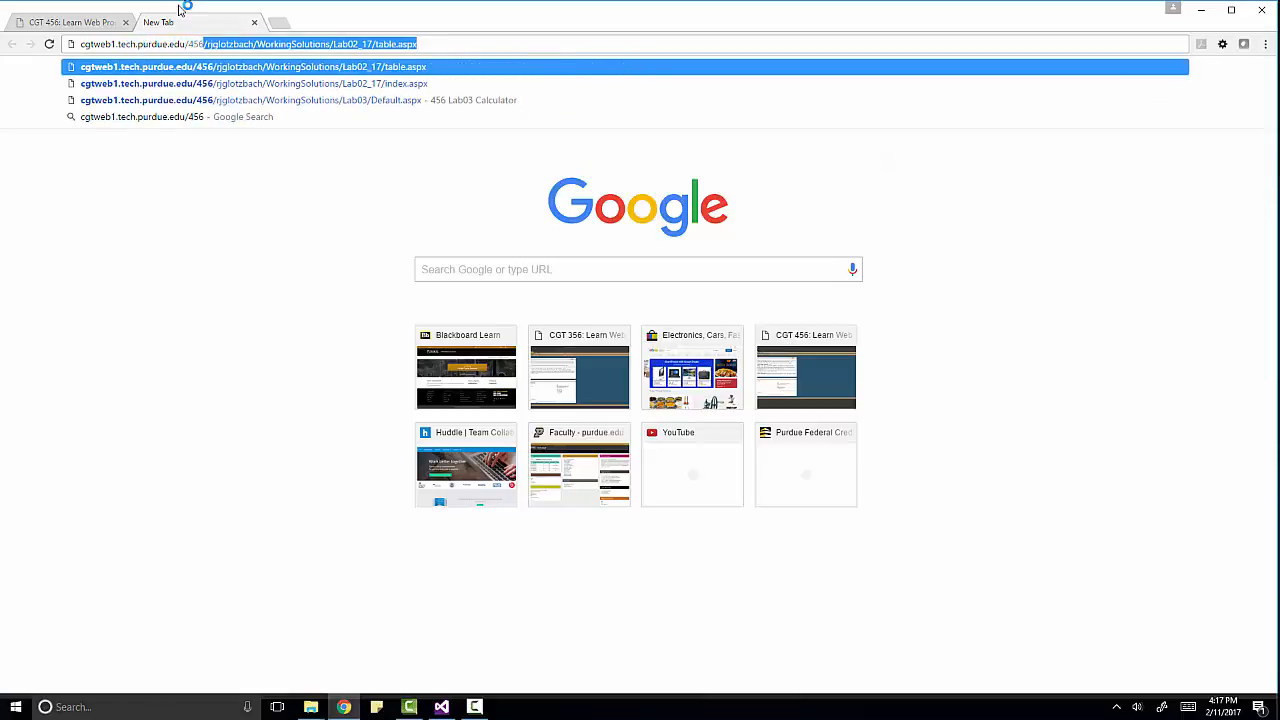
pyautogui.write('/')
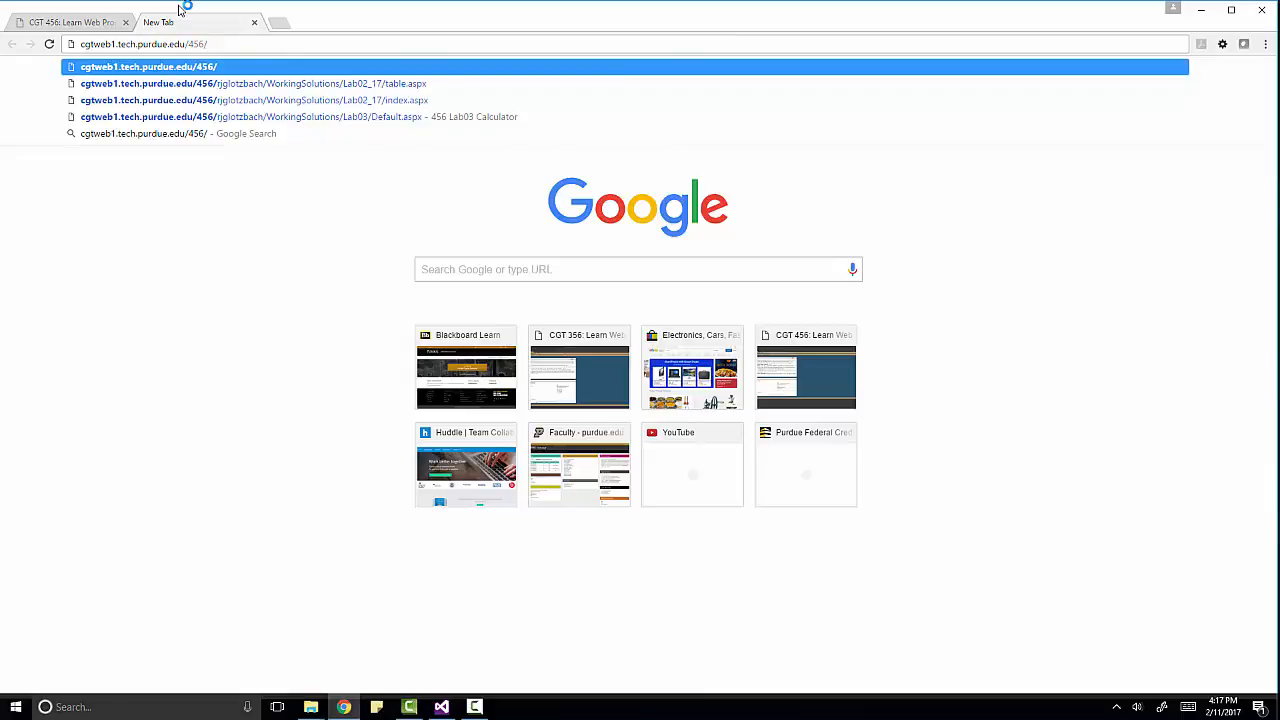
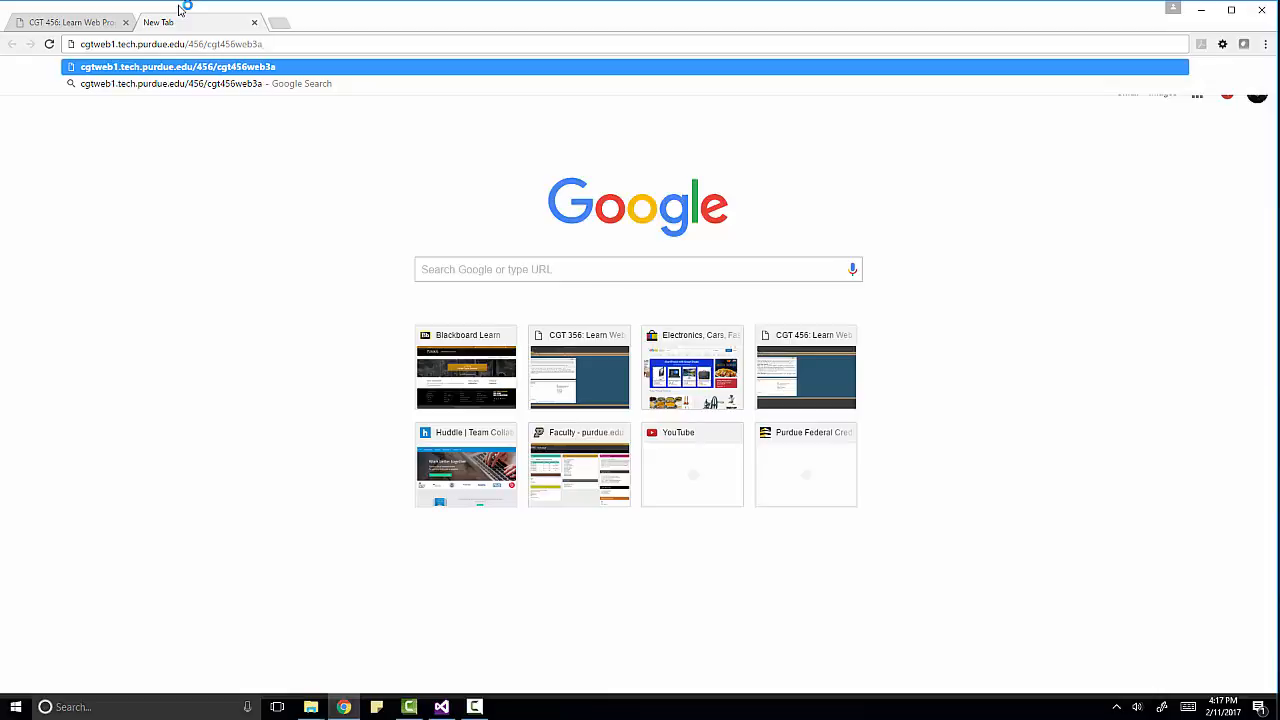
pyautogui.write('/Lab02/ind')
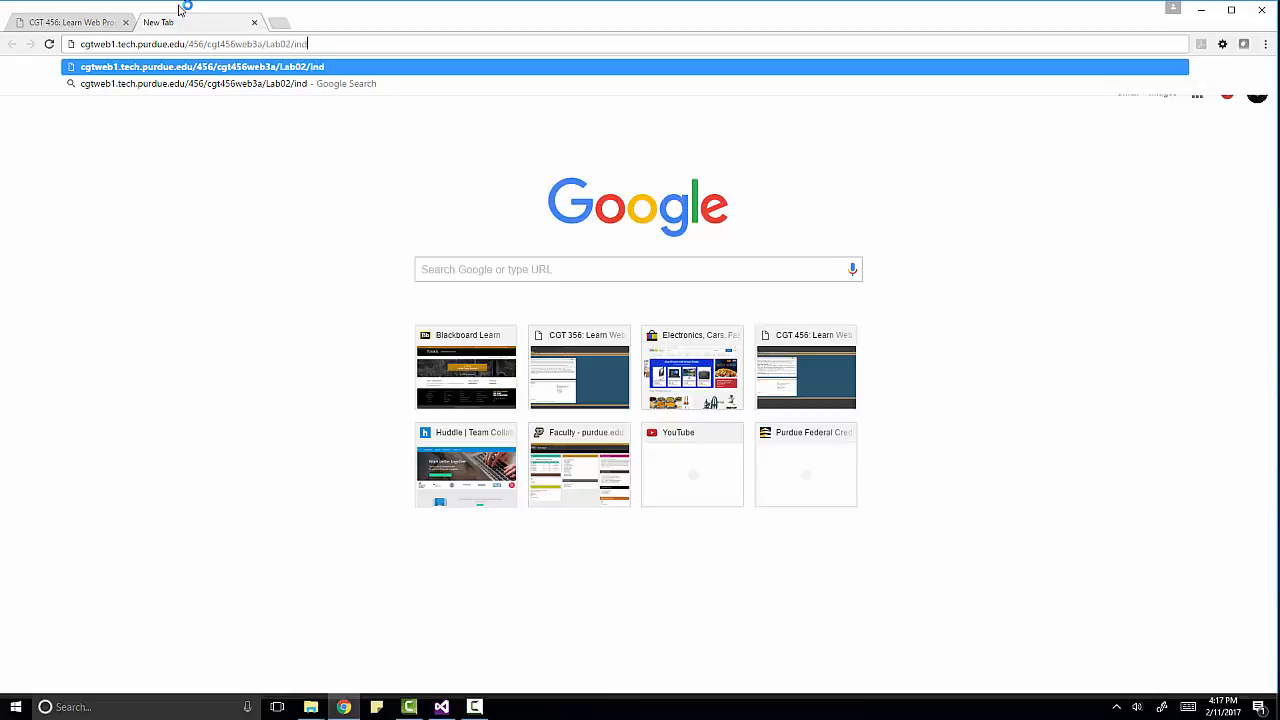
pyautogui.write('ex.aspx')
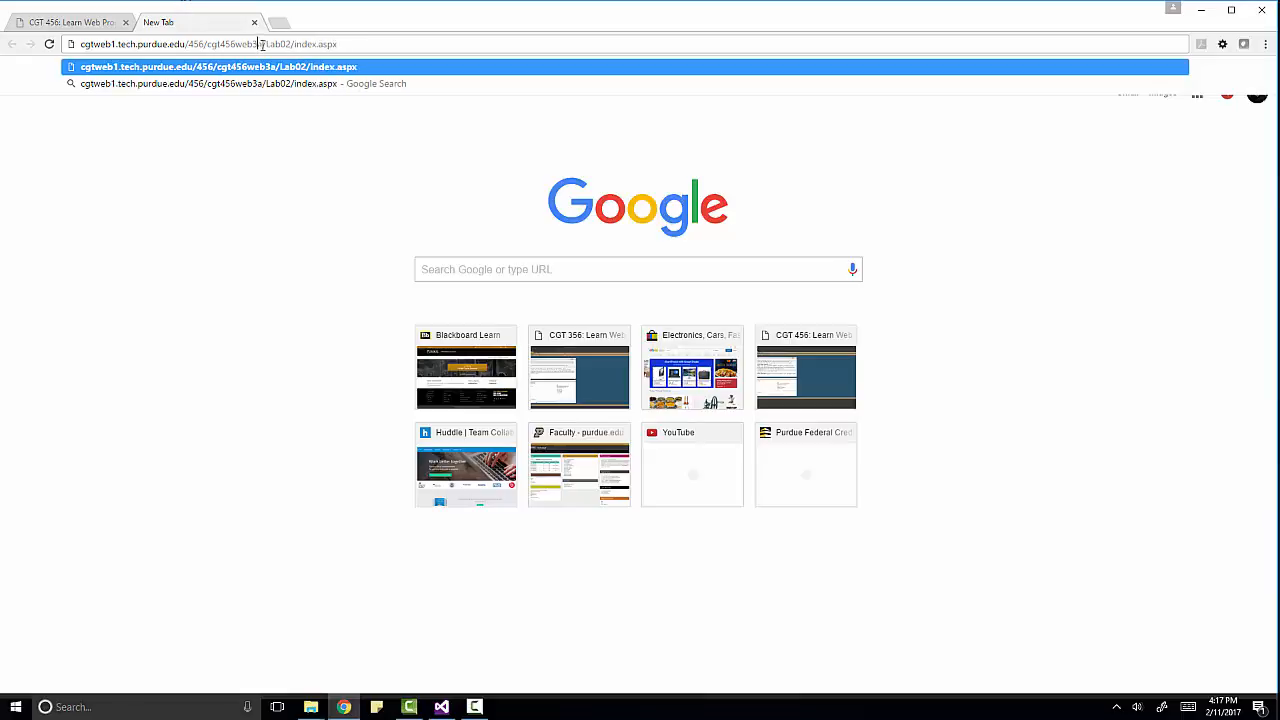
pyautogui.press('BackSpace')
pyautogui.press('BackSpace')
pyautogui.press('BackSpace')
pyautogui.press('BackSpace')
pyautogui.press('BackSpace')
pyautogui.press('BackSpace')
pyautogui.press('BackSpace')
pyautogui.press('BackSpace')
pyautogui.press('BackSpace')
pyautogui.press('BackSpace')
pyautogui.press('BackSpace')
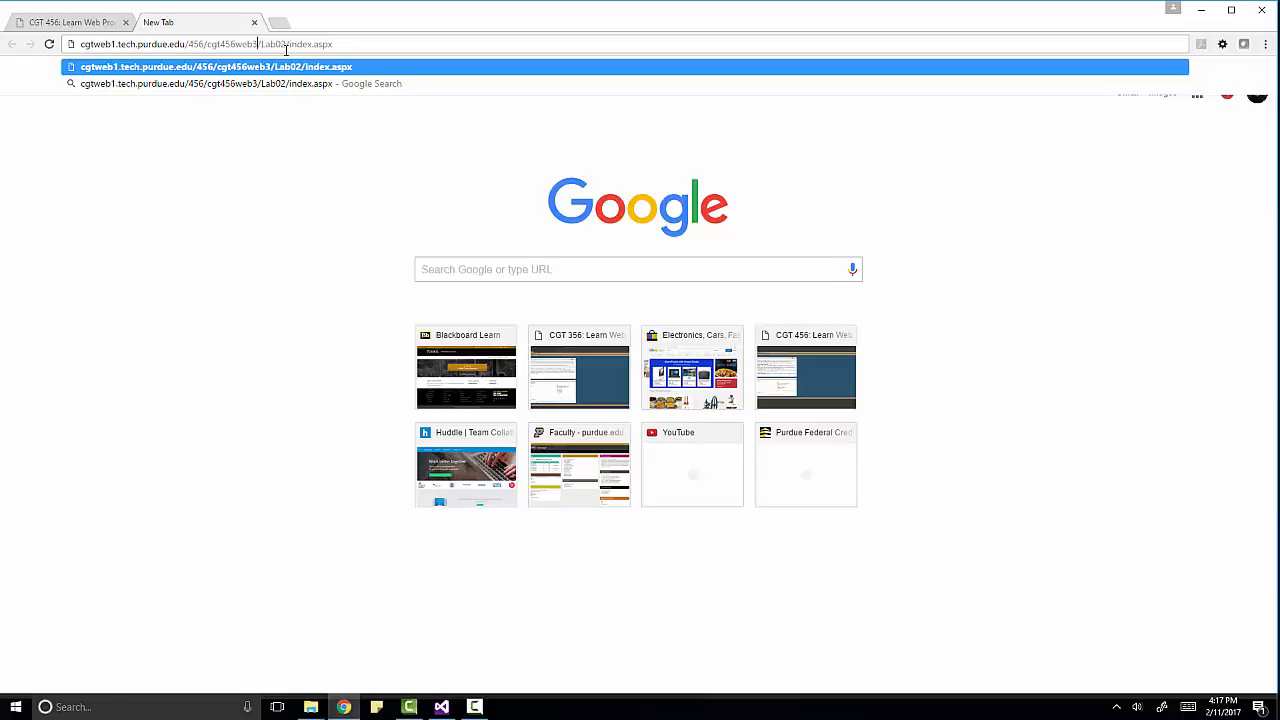
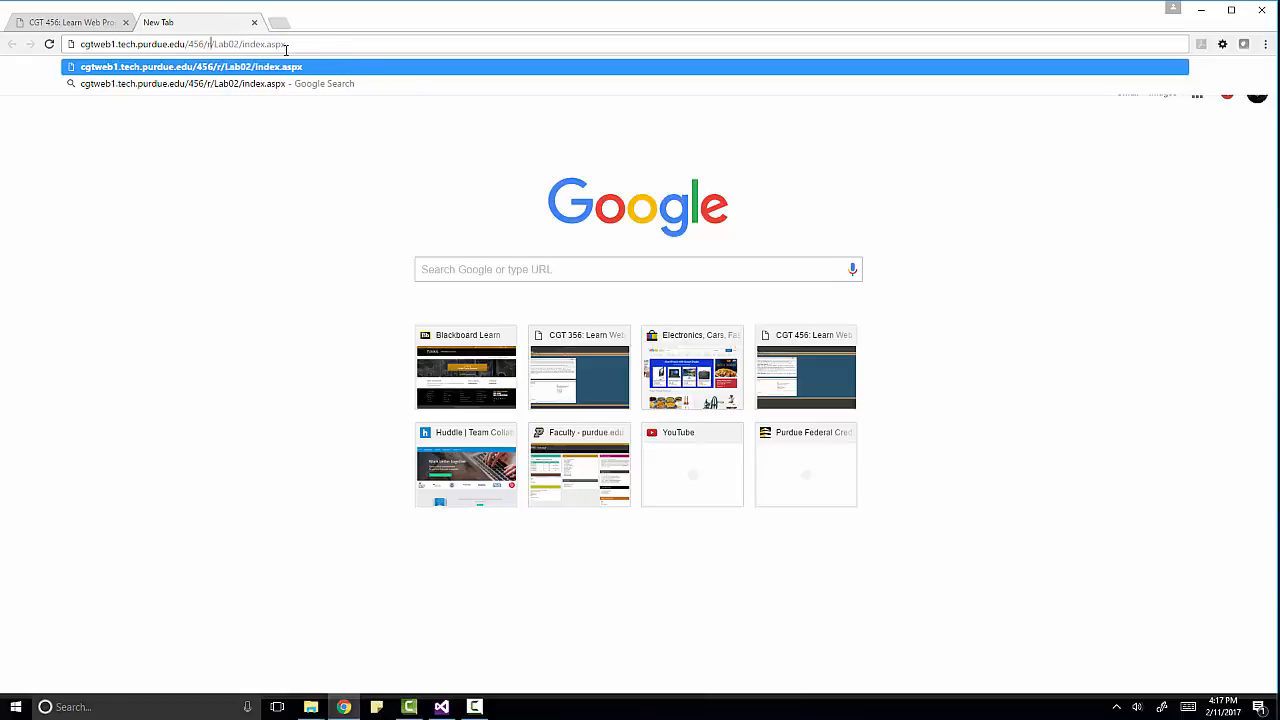
pyautogui.write('/Spring')
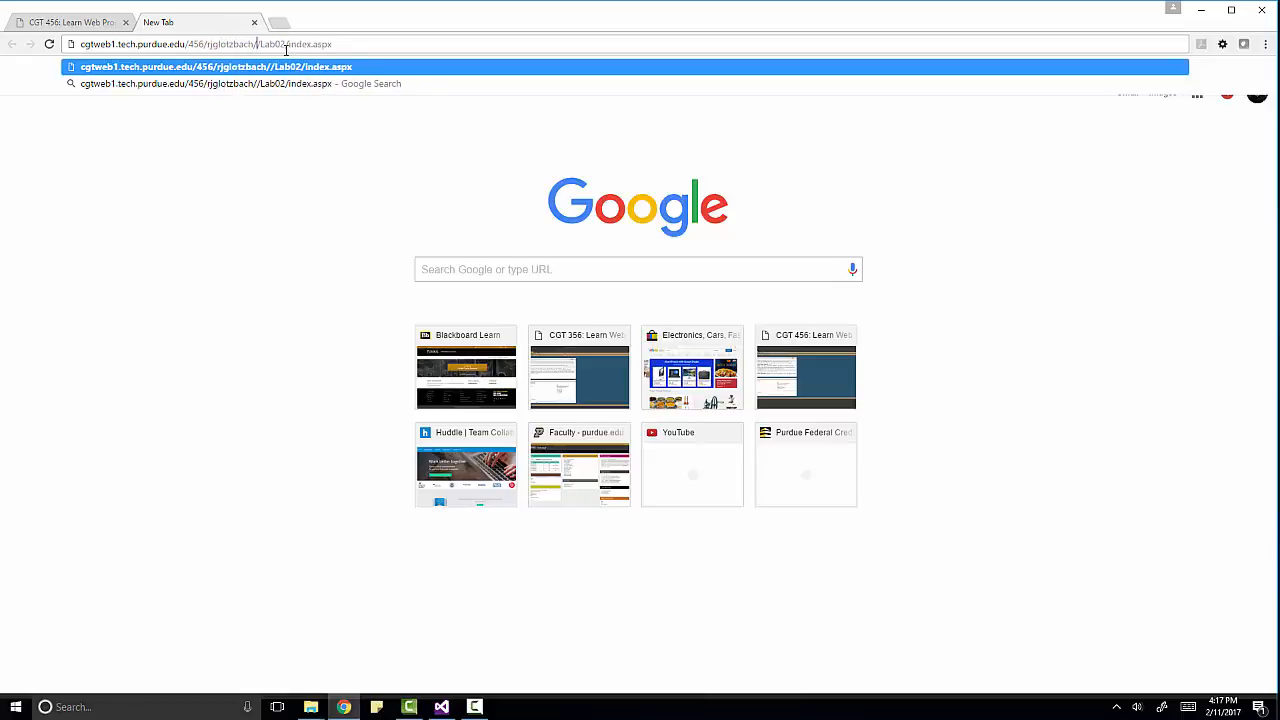
pyautogui.write('2017')
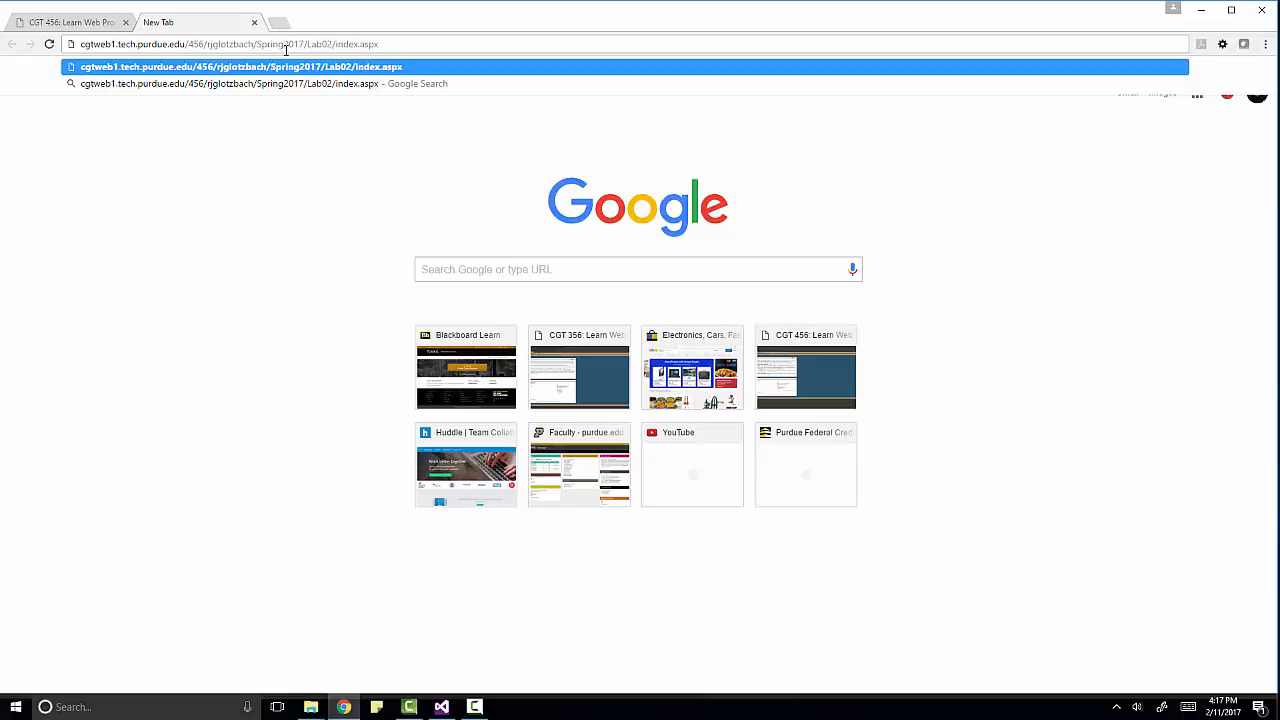
pyautogui.press('BackSpace')
pyautogui.press('BackSpace')
pyautogui.press('BackSpace')
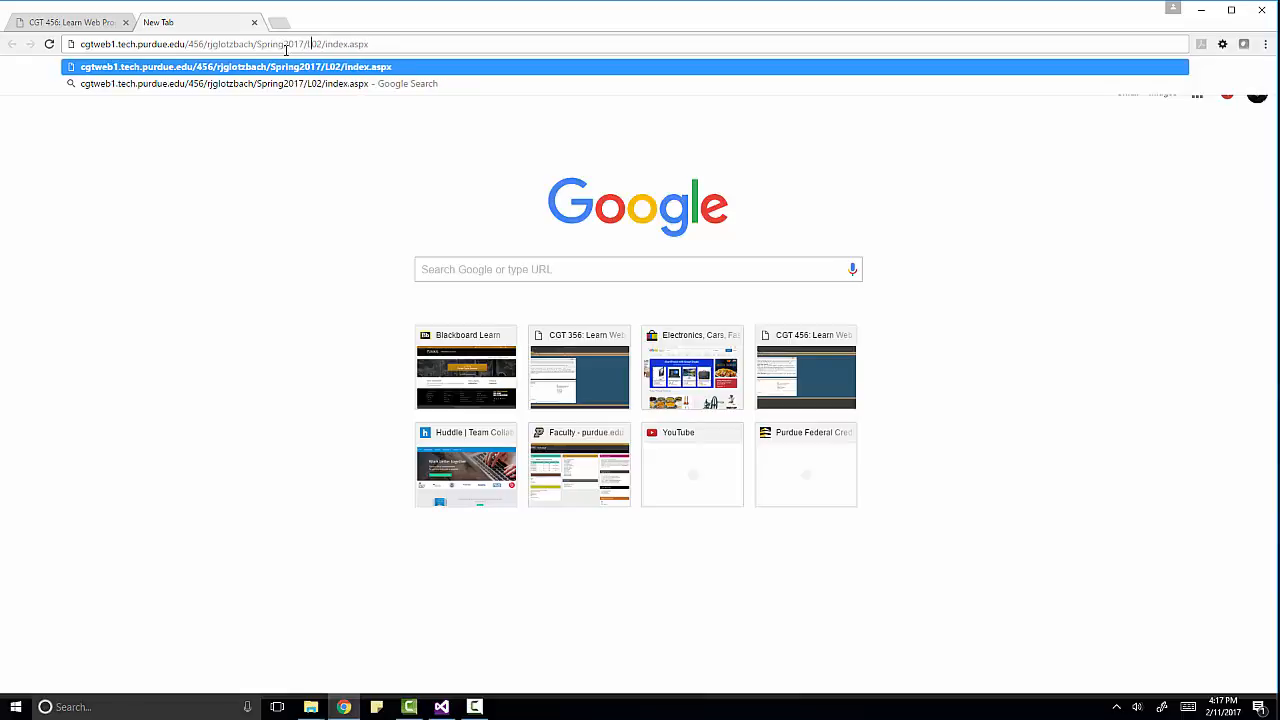
pyautogui.write('Assign')
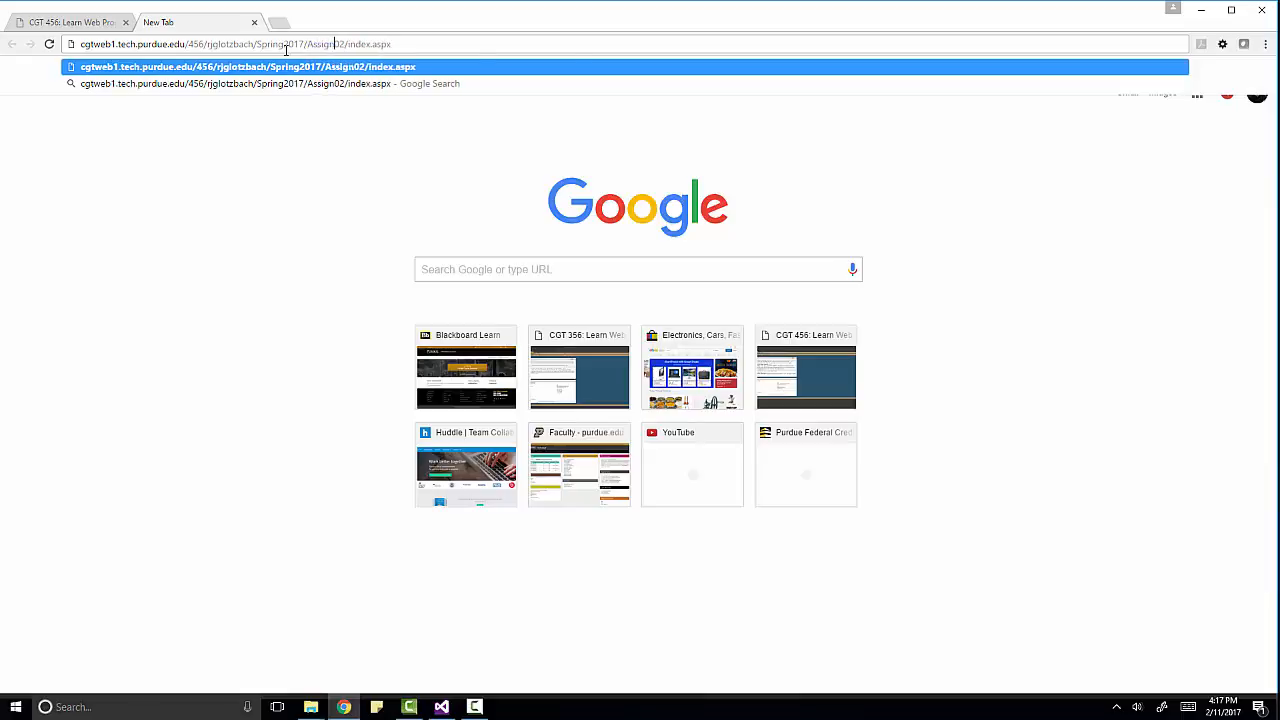
pyautogui.press('Return')
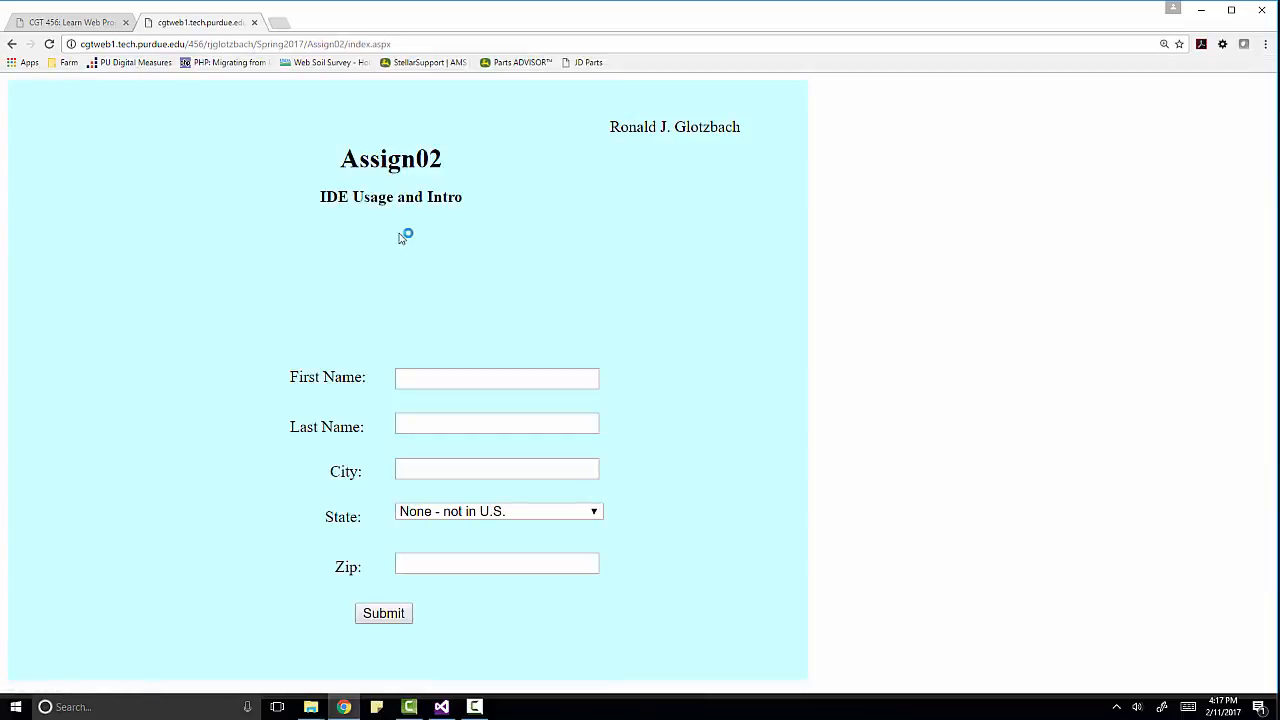
# - Reset the Assign02 page zoom to default, select the address, then minimize Chrome
pyautogui.hotkey('ctrl', '0')
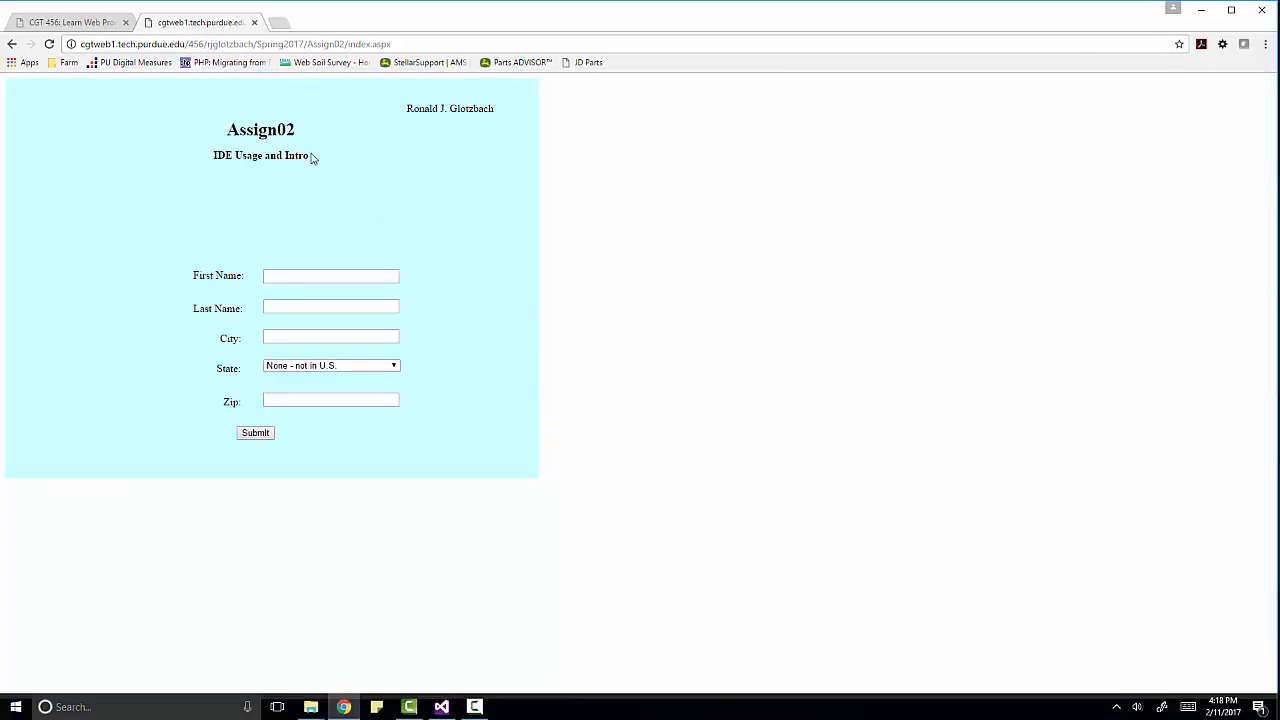
pyautogui.click(262, 45)
pyautogui.click(262, 45)
pyautogui.click(260, 44)
pyautogui.click(1200, 12)
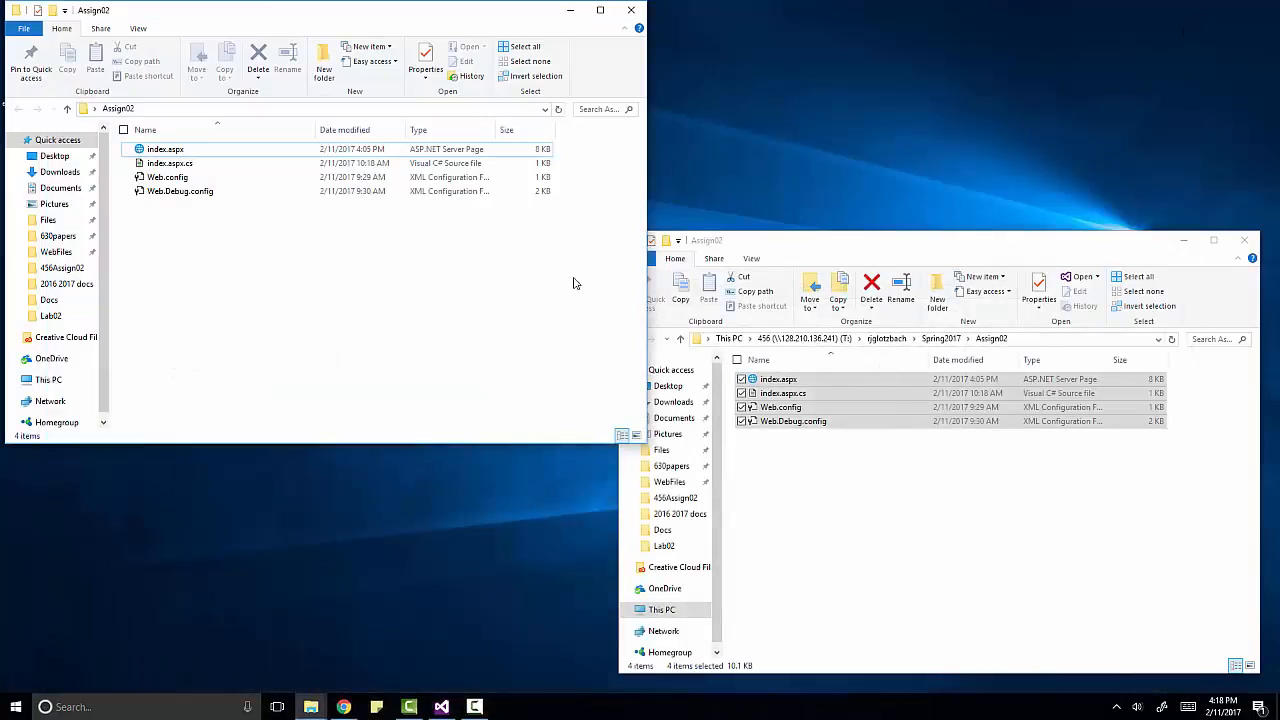
# - Build the Assign02 website in Visual Studio with Ctrl+Shift+B
pyautogui.click(845, 473)
pyautogui.click(486, 355)
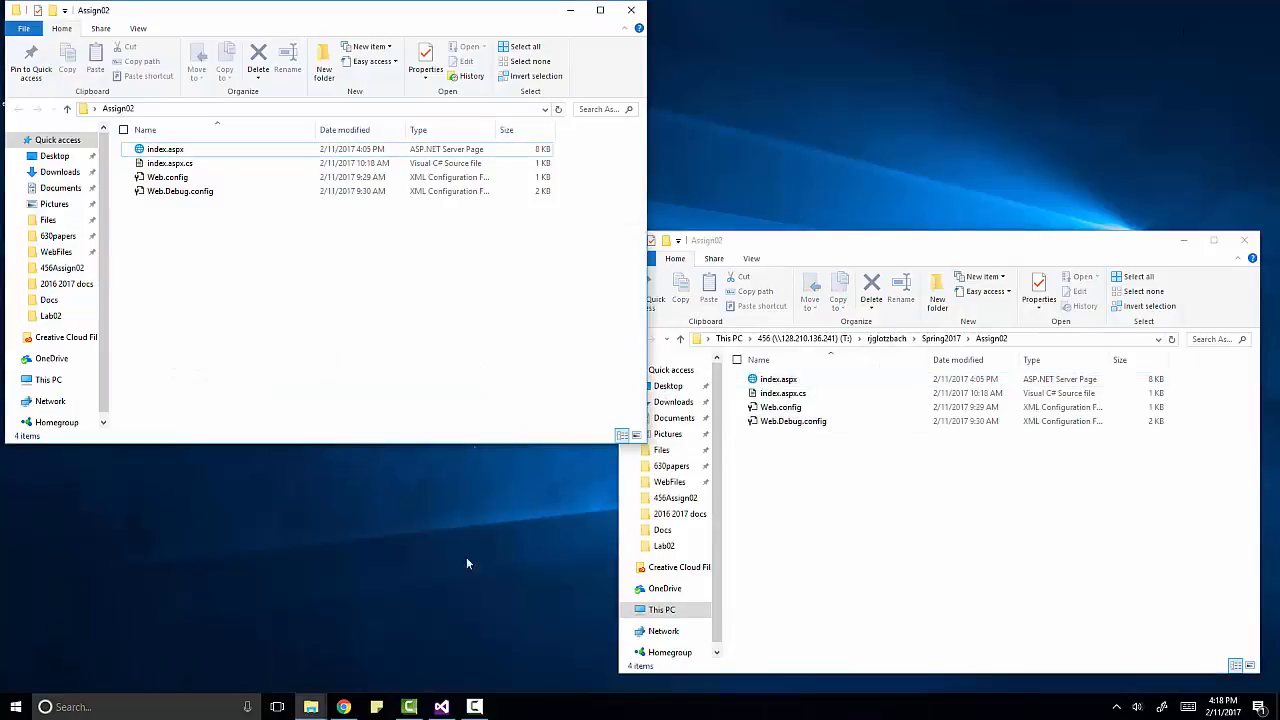
pyautogui.click(441, 707)
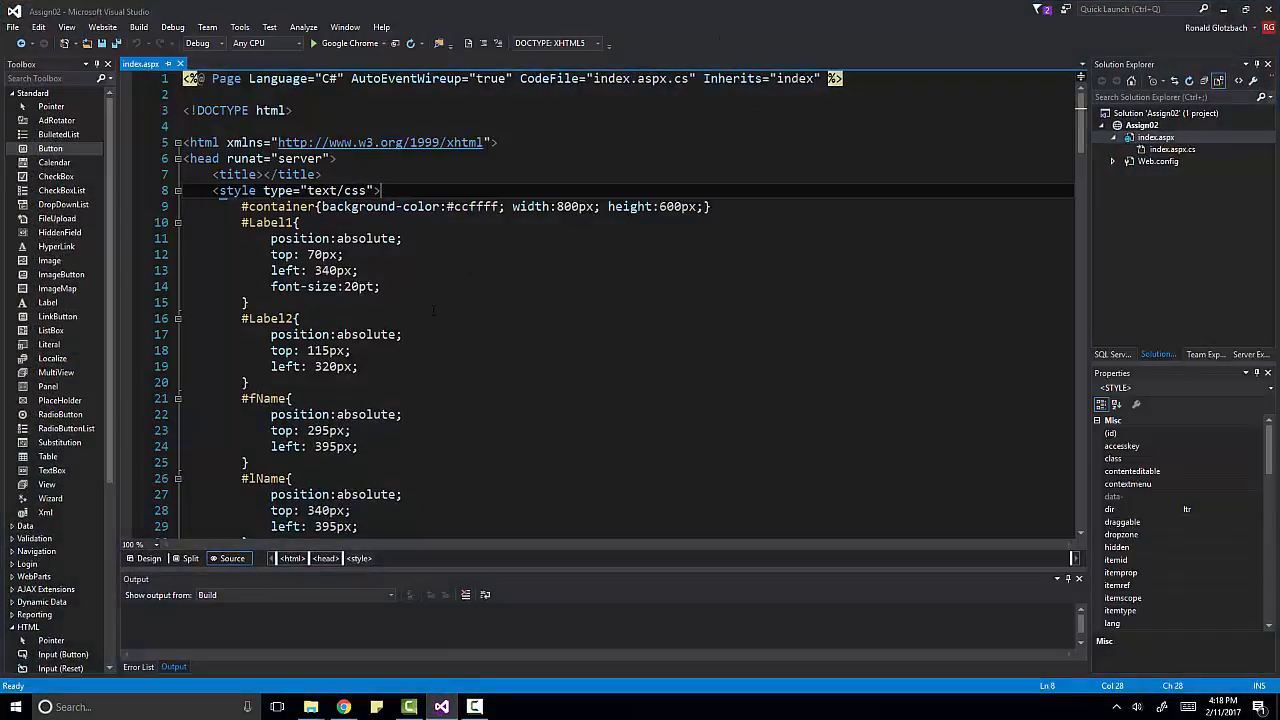
pyautogui.click(300, 318)
pyautogui.hotkey('ctrl', 'shift', 'b')
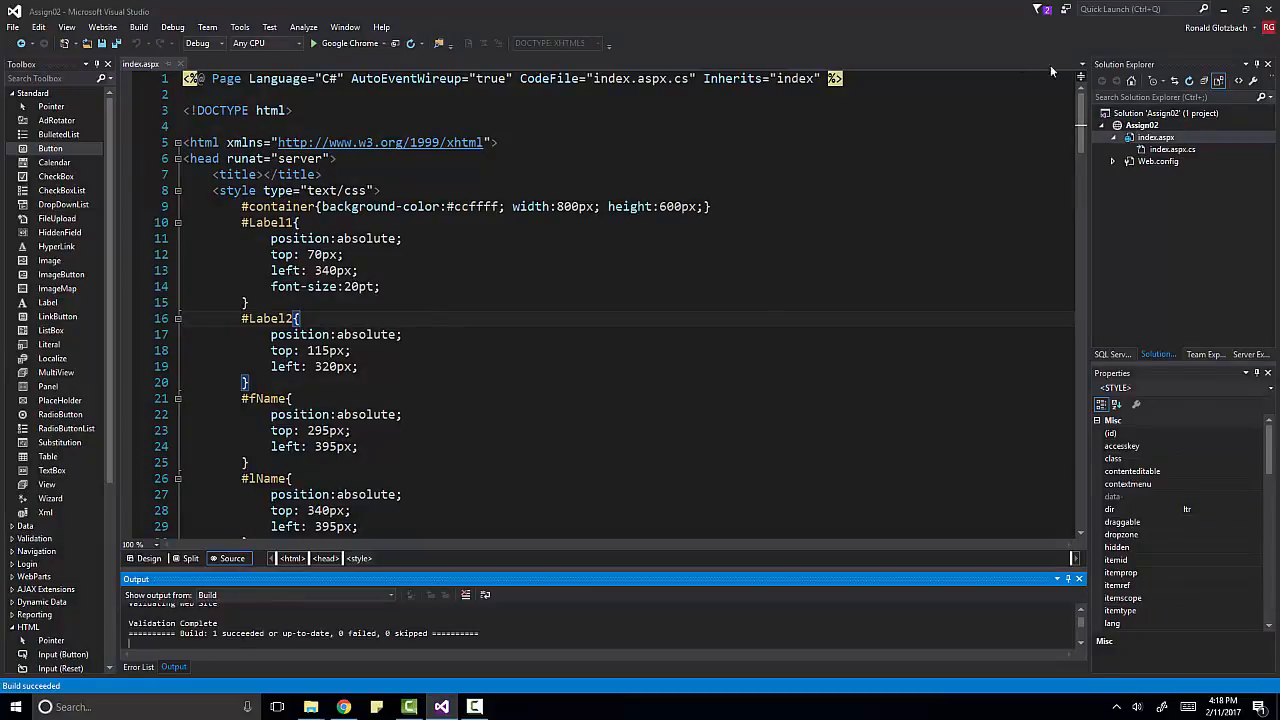
# - Copy index.aspx and index.aspx.cs into the server's Assign02 folder, replacing the existing files
pyautogui.click(1223, 9)
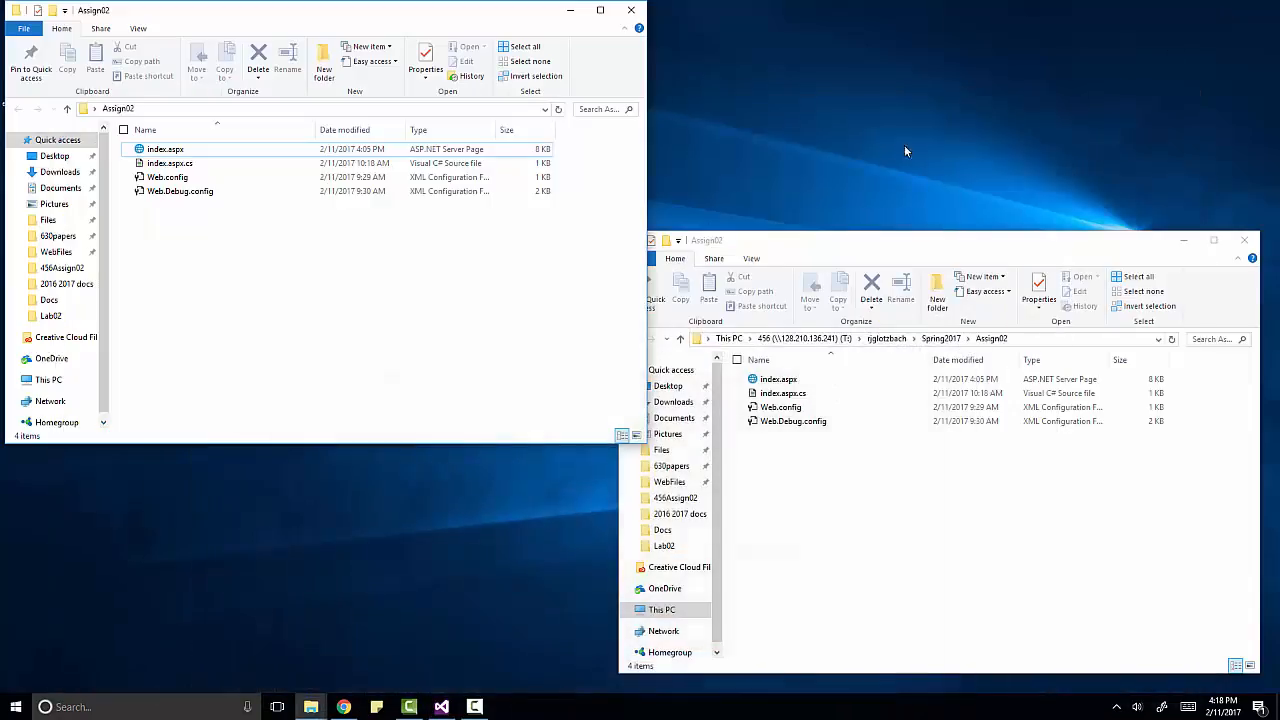
pyautogui.click(166, 149)
pyautogui.keyDown('ctrl'); pyautogui.click(160, 163); pyautogui.keyUp('ctrl')
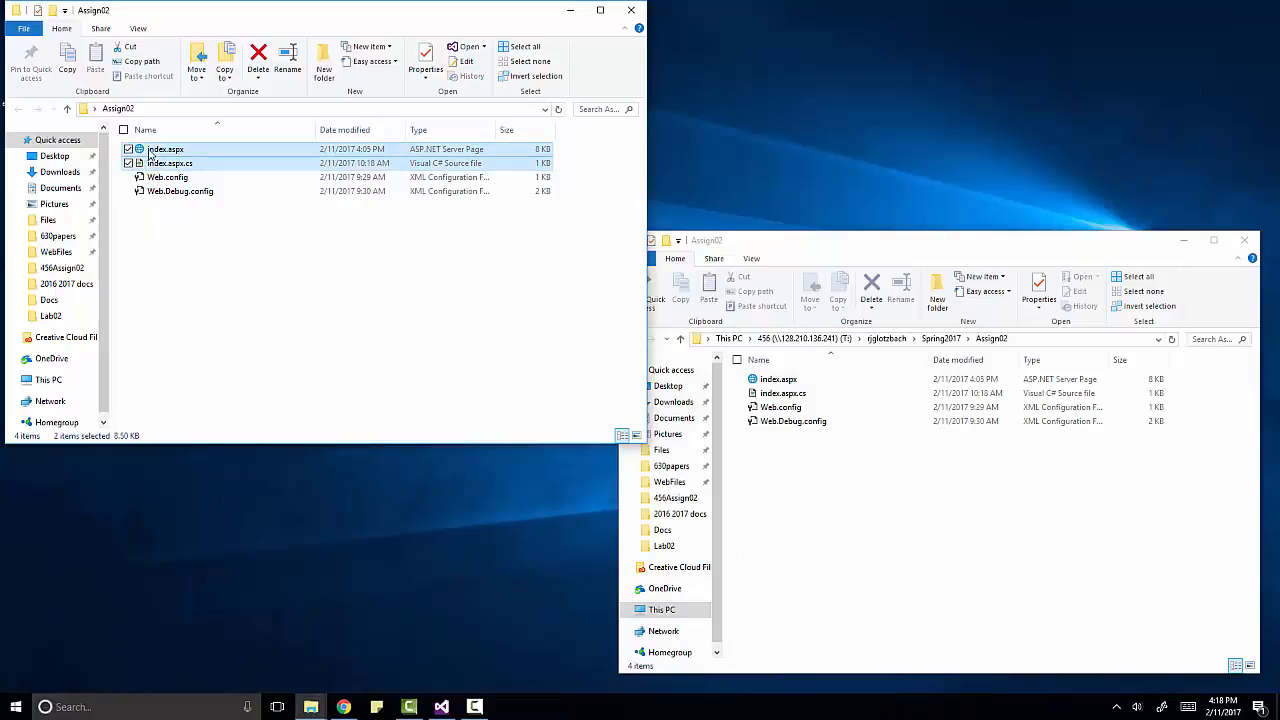
pyautogui.moveTo(149, 151); pyautogui.dragTo(934, 509)
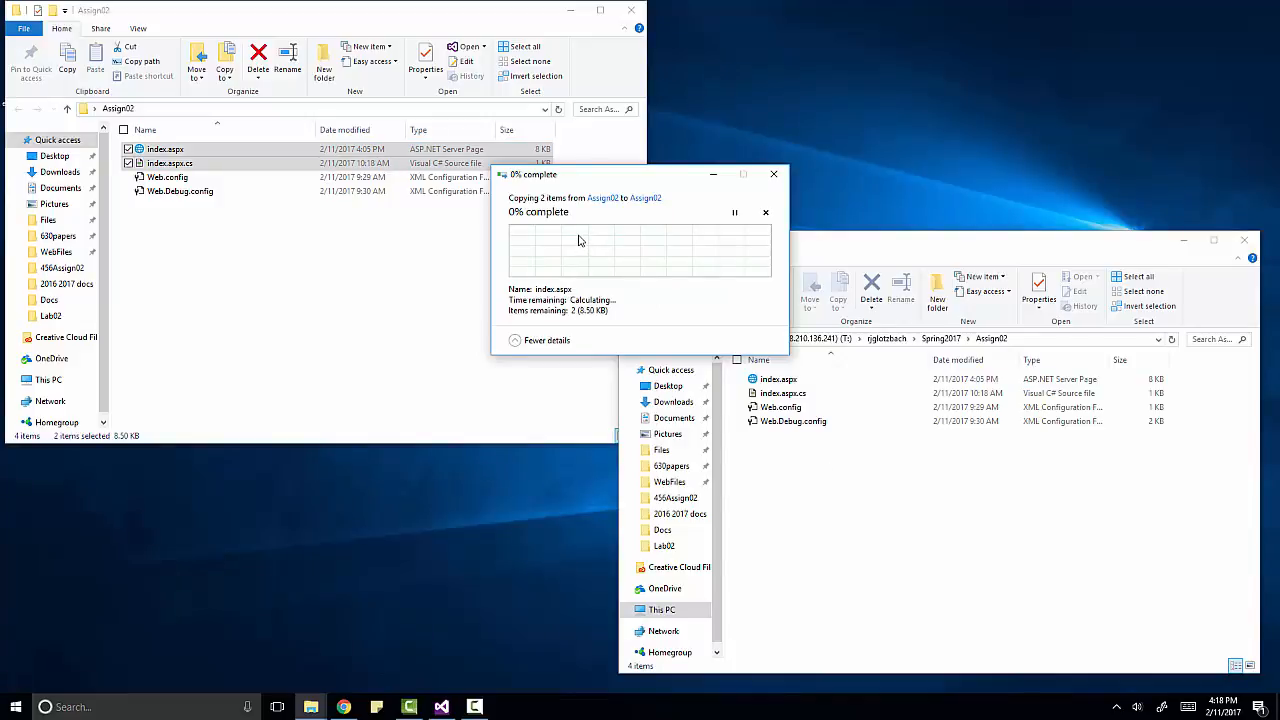
pyautogui.click(572, 246)
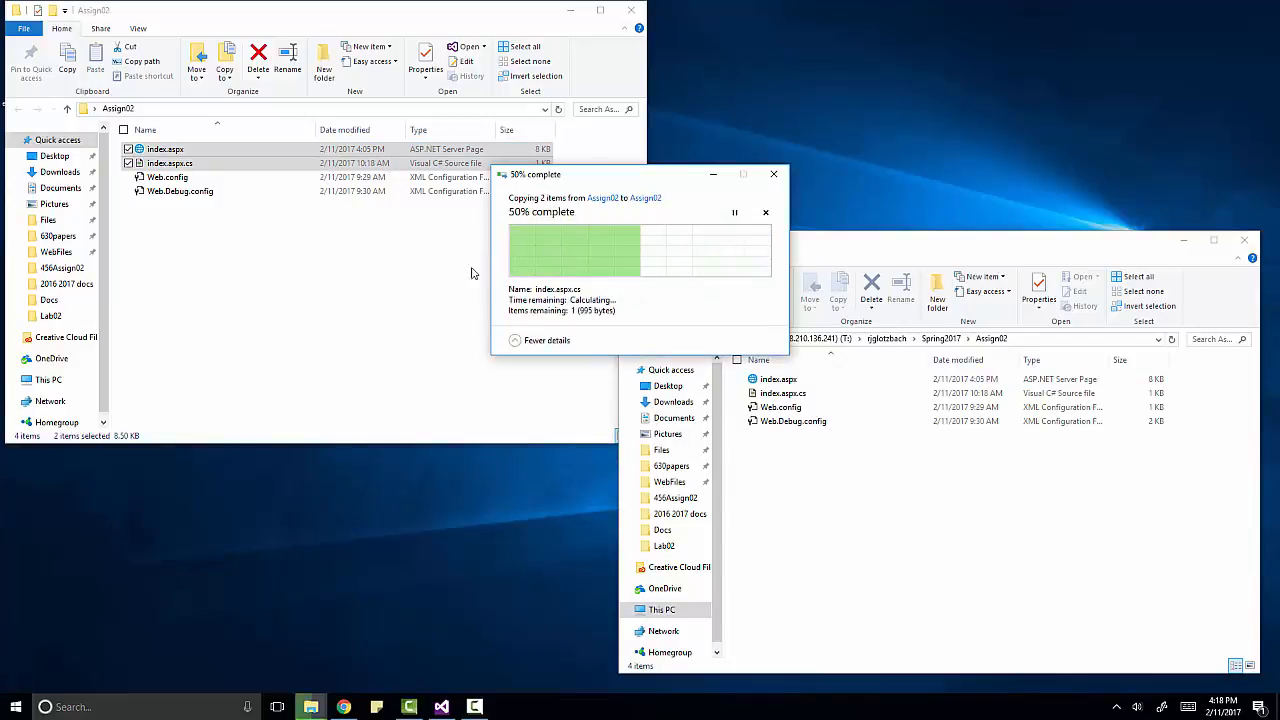
pyautogui.click(344, 707)
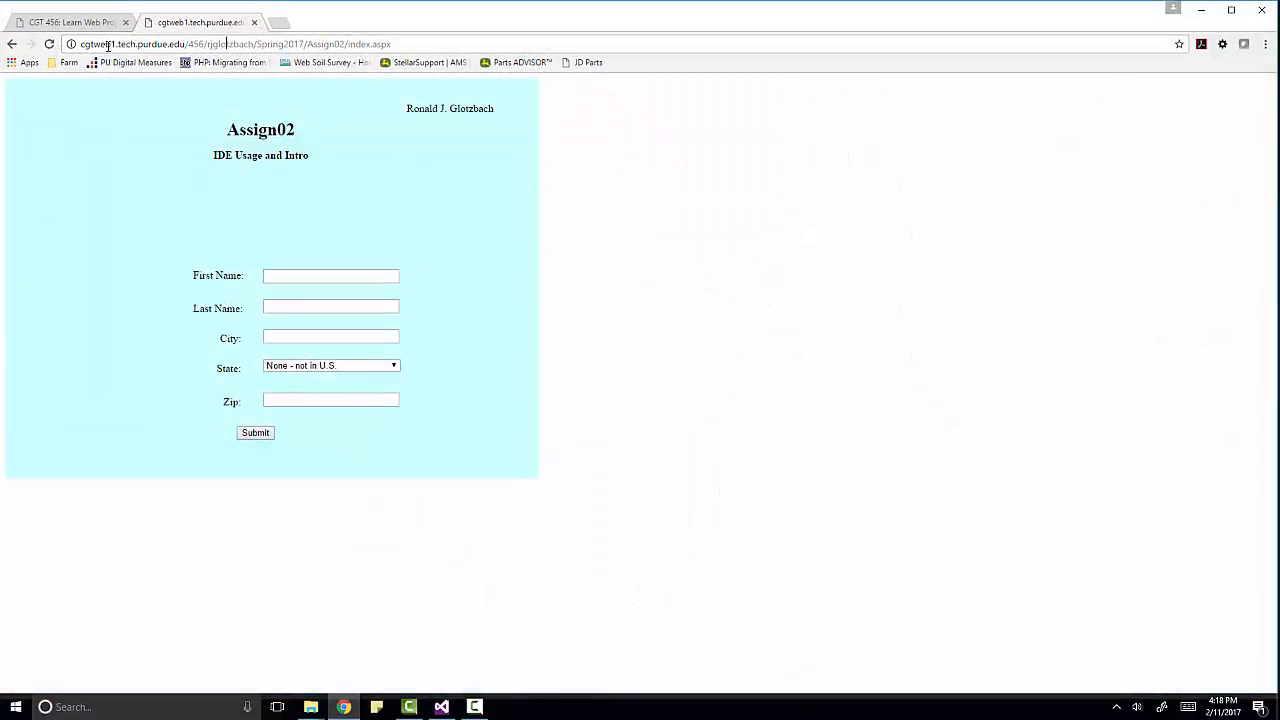
# - Refresh the live Assign02 form page so it shows the updated files, then minimize Chrome
pyautogui.moveTo(93, 44); pyautogui.dragTo(174, 45)
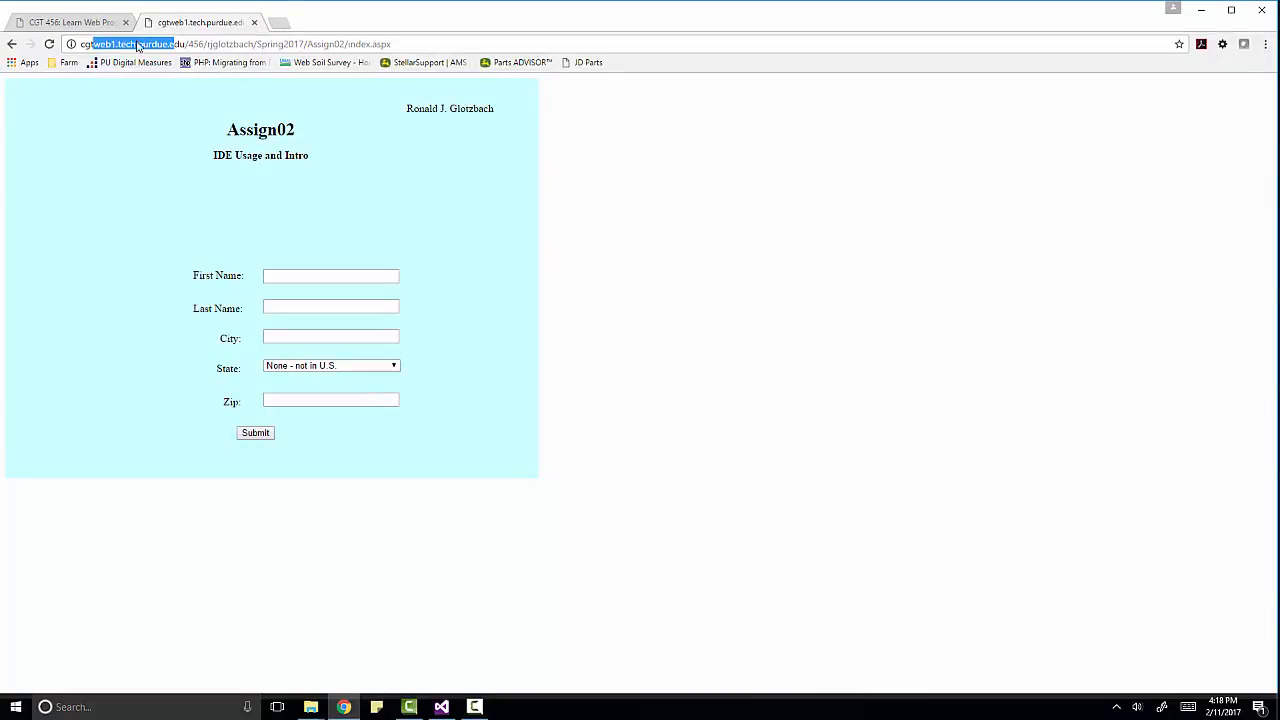
pyautogui.click(208, 44)
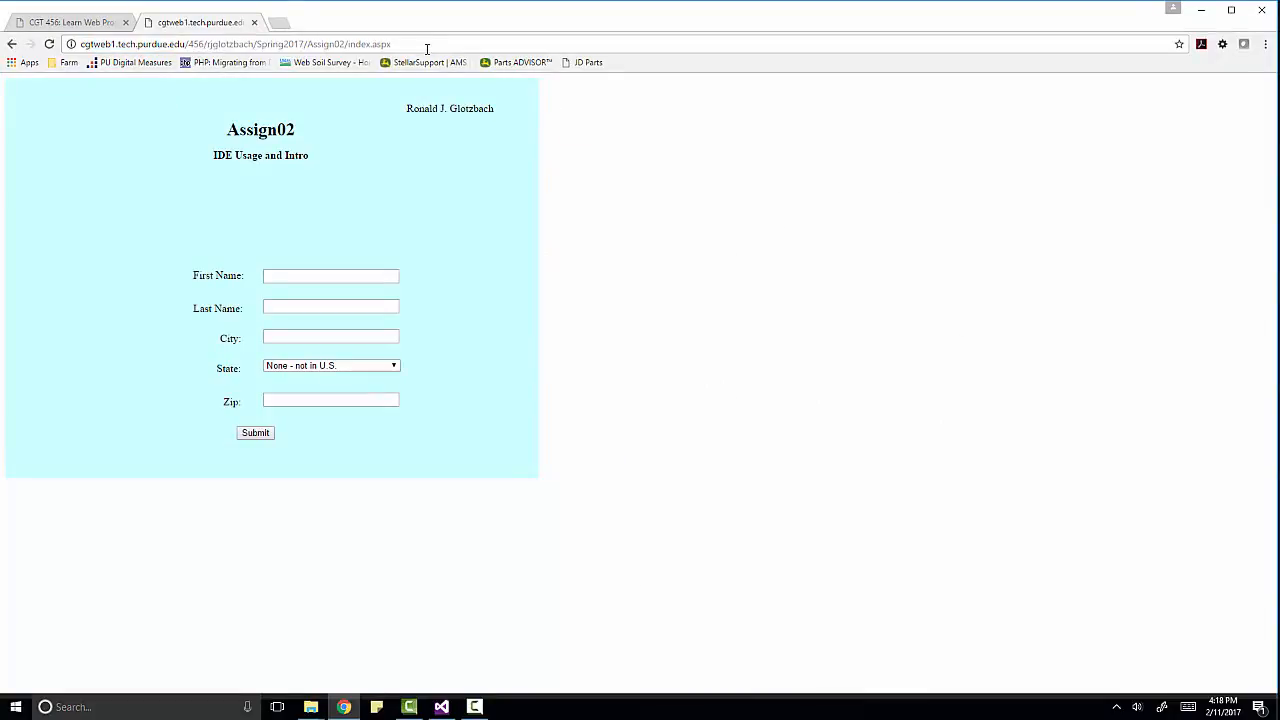
pyautogui.click(49, 44)
pyautogui.click(1204, 14)
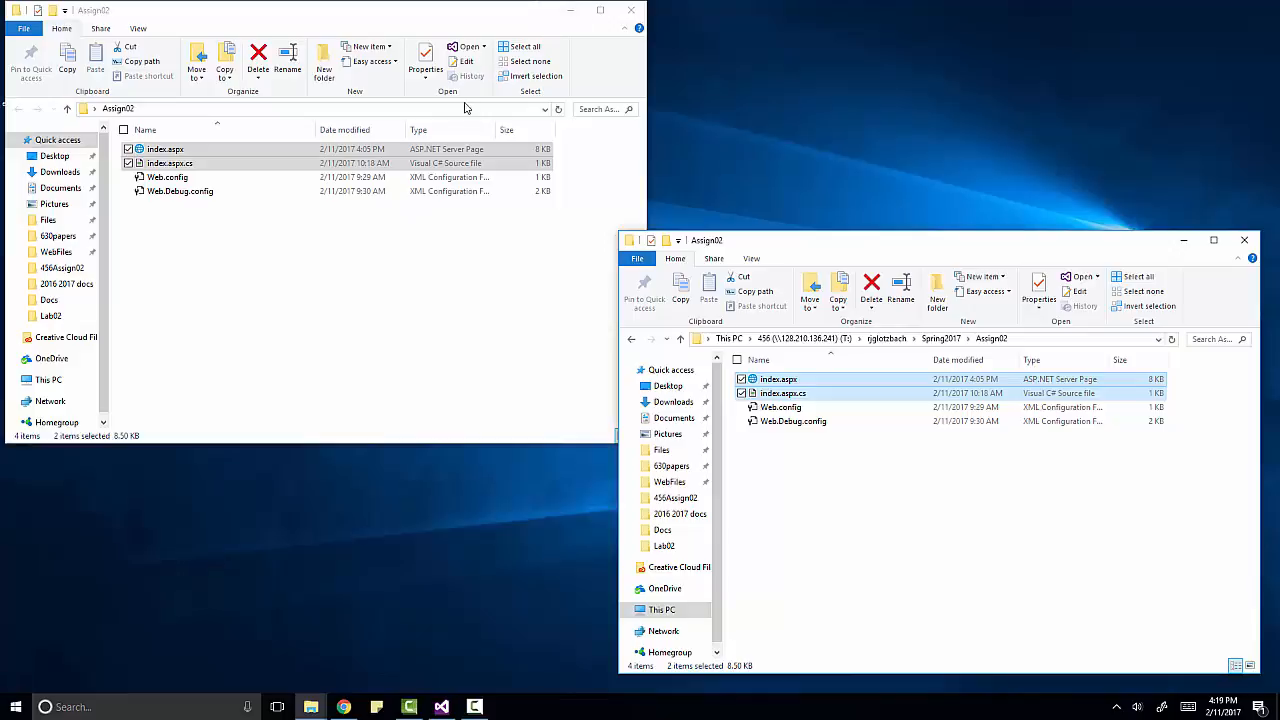
# - Check the live form in Chrome again, then go back to the index.aspx source at the #Label1 rule
pyautogui.click(384, 293)
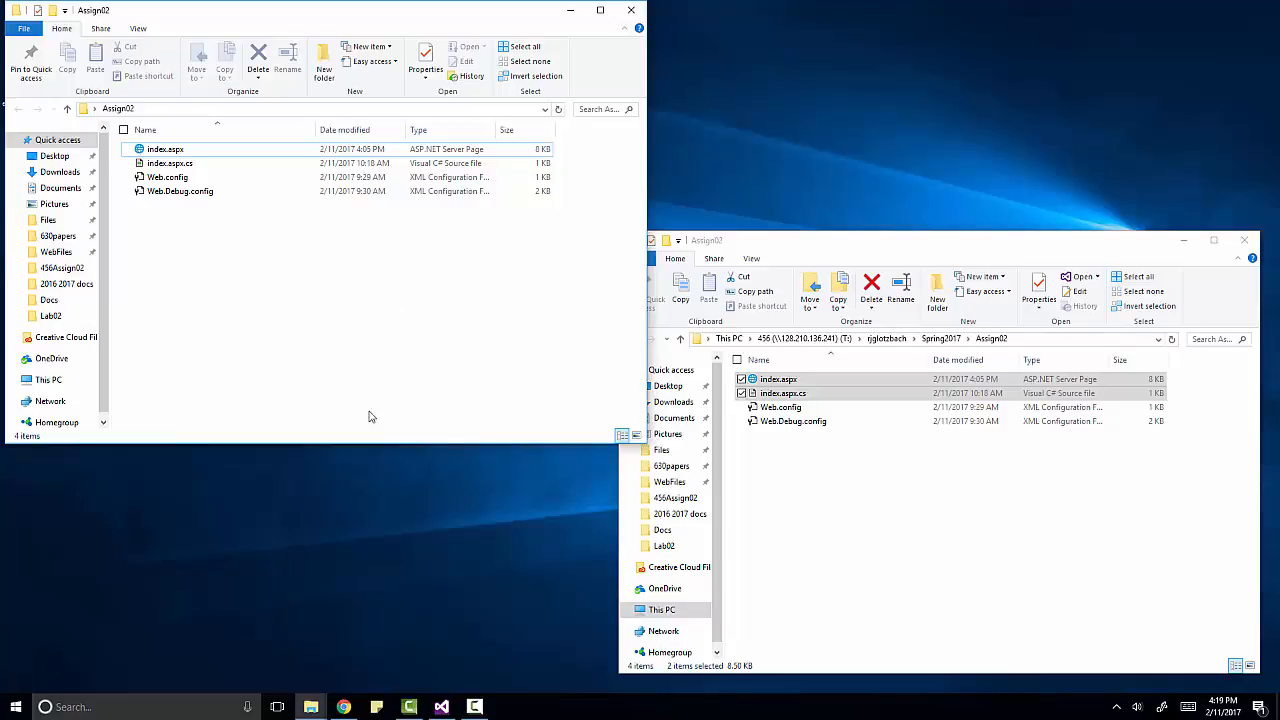
pyautogui.click(344, 704)
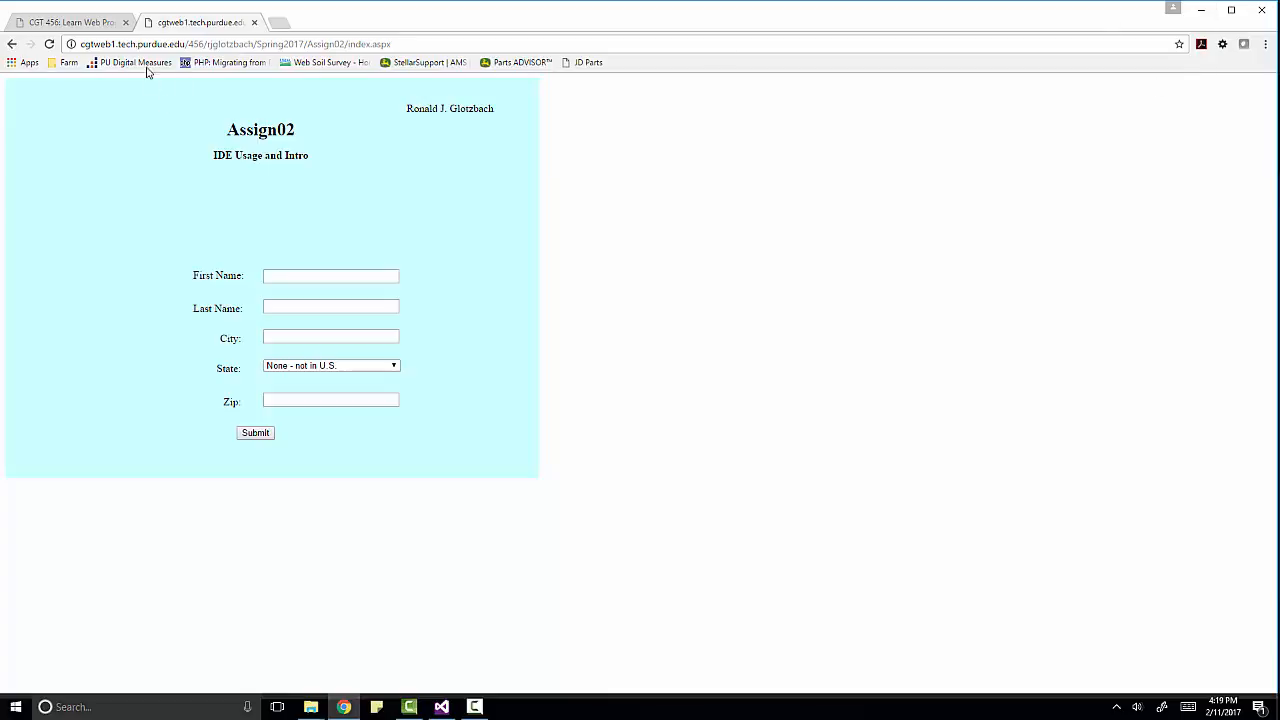
pyautogui.click(1205, 13)
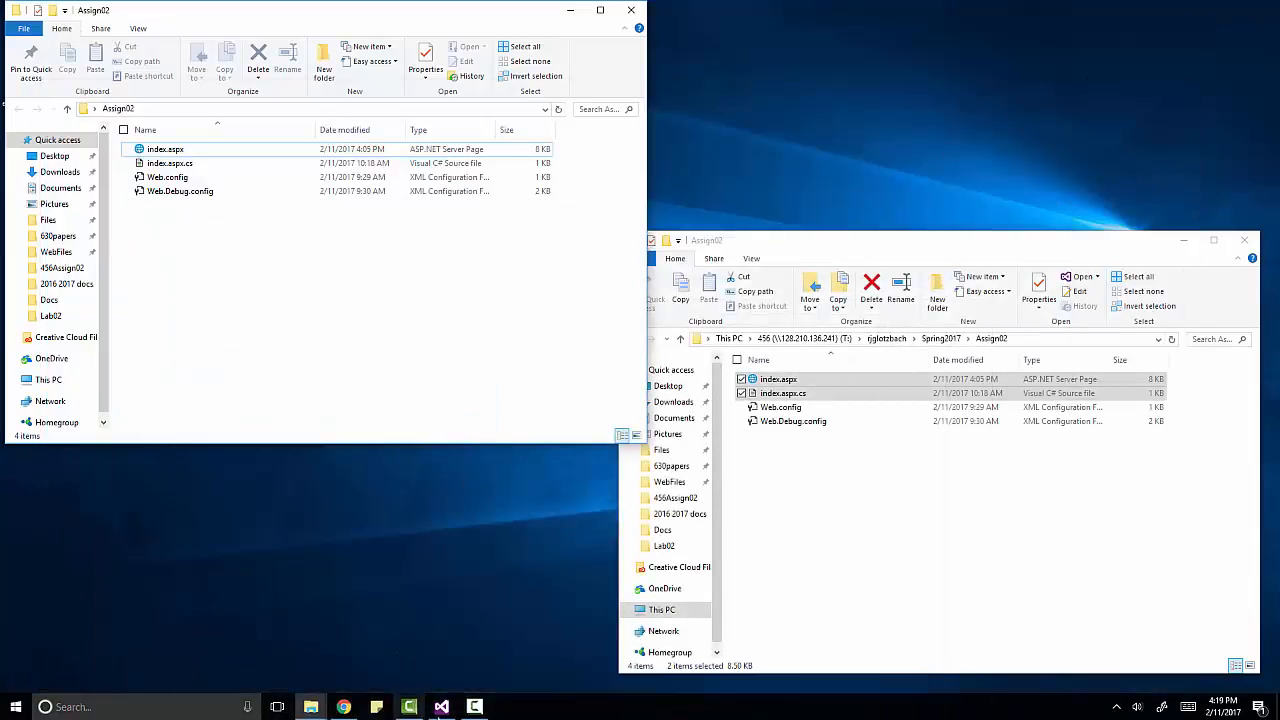
pyautogui.click(441, 707)
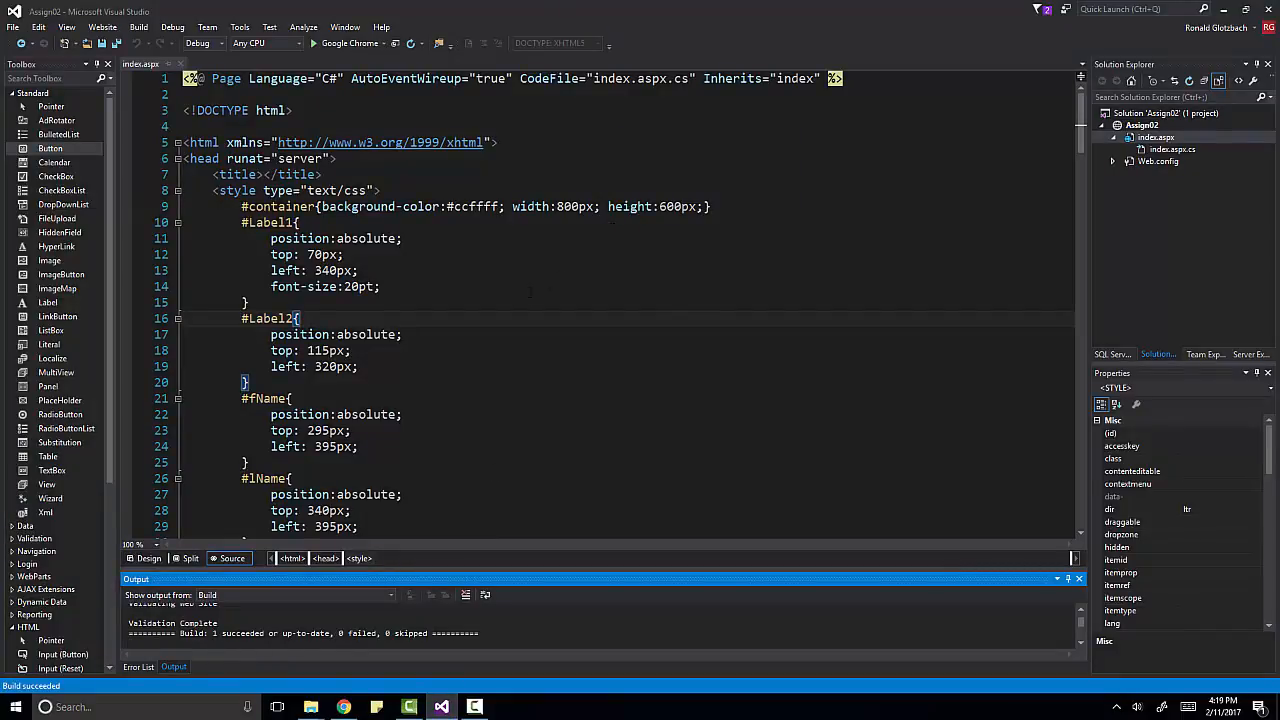
pyautogui.click(446, 288)
pyautogui.press('Down')
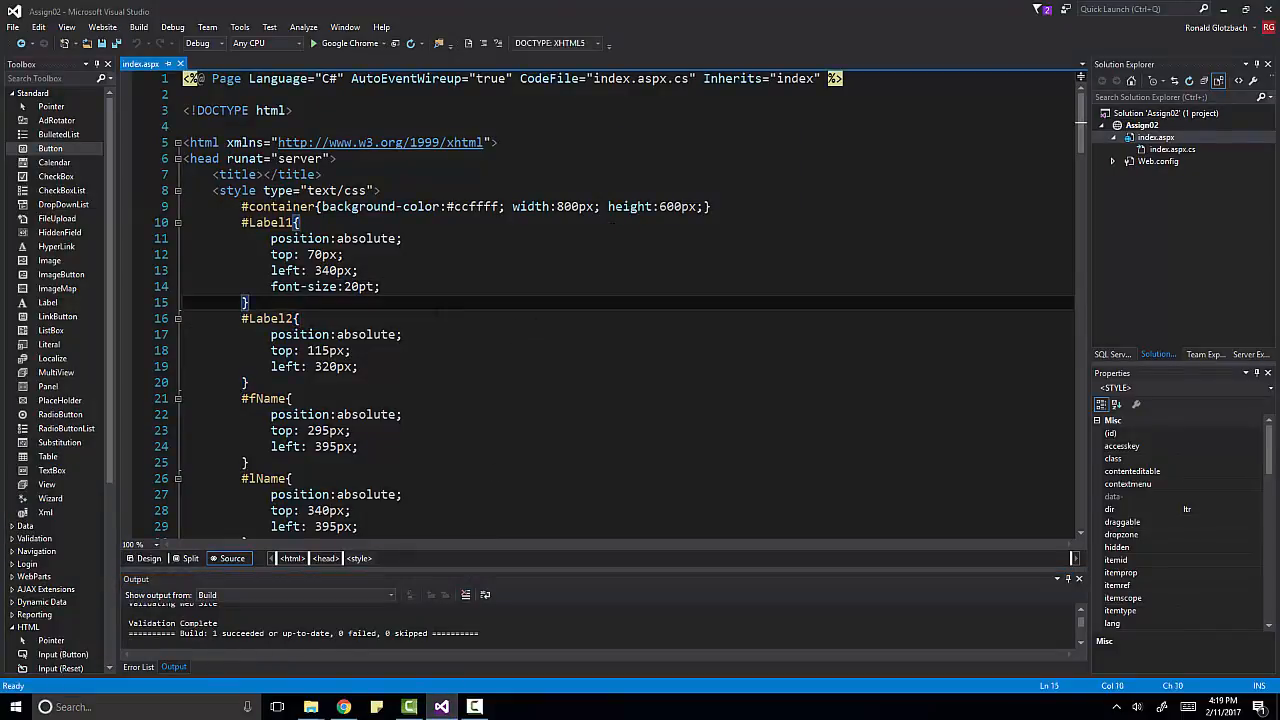